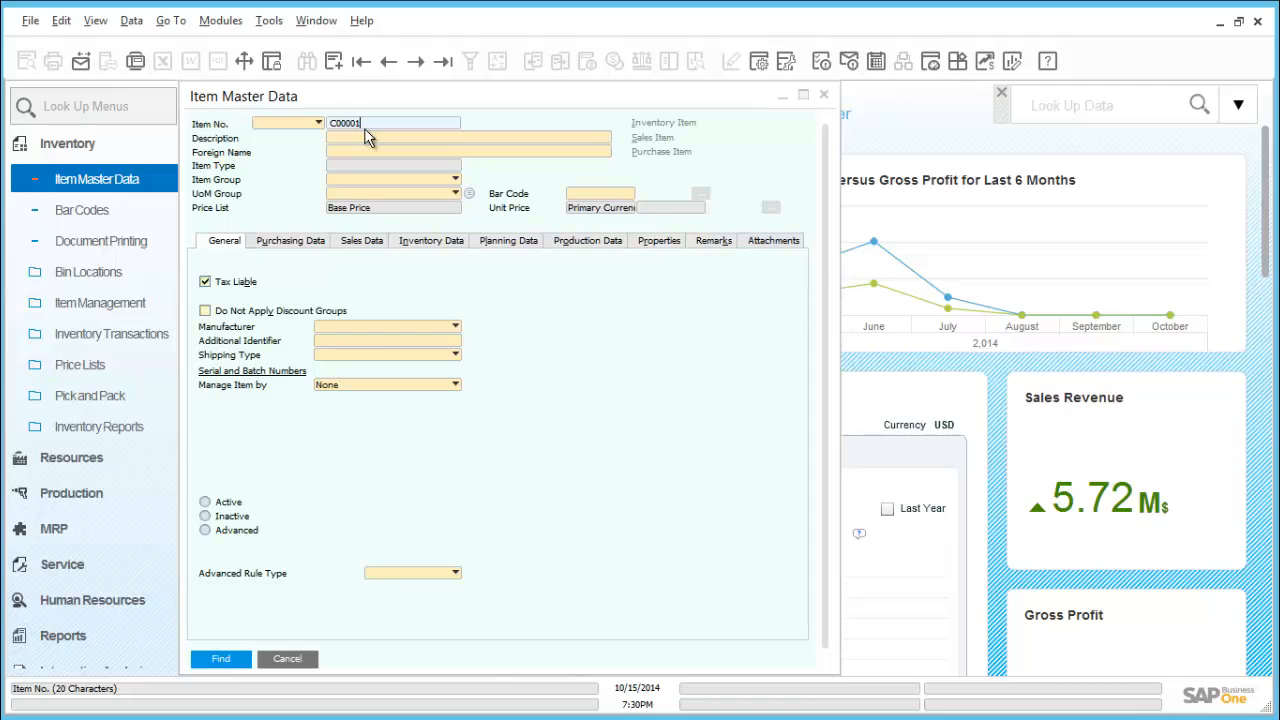
Look up item master records C00001, B10000 and A00006 to examine their serial and batch number management settings.
{"action": "left_click", "coordinate": [221, 658]}
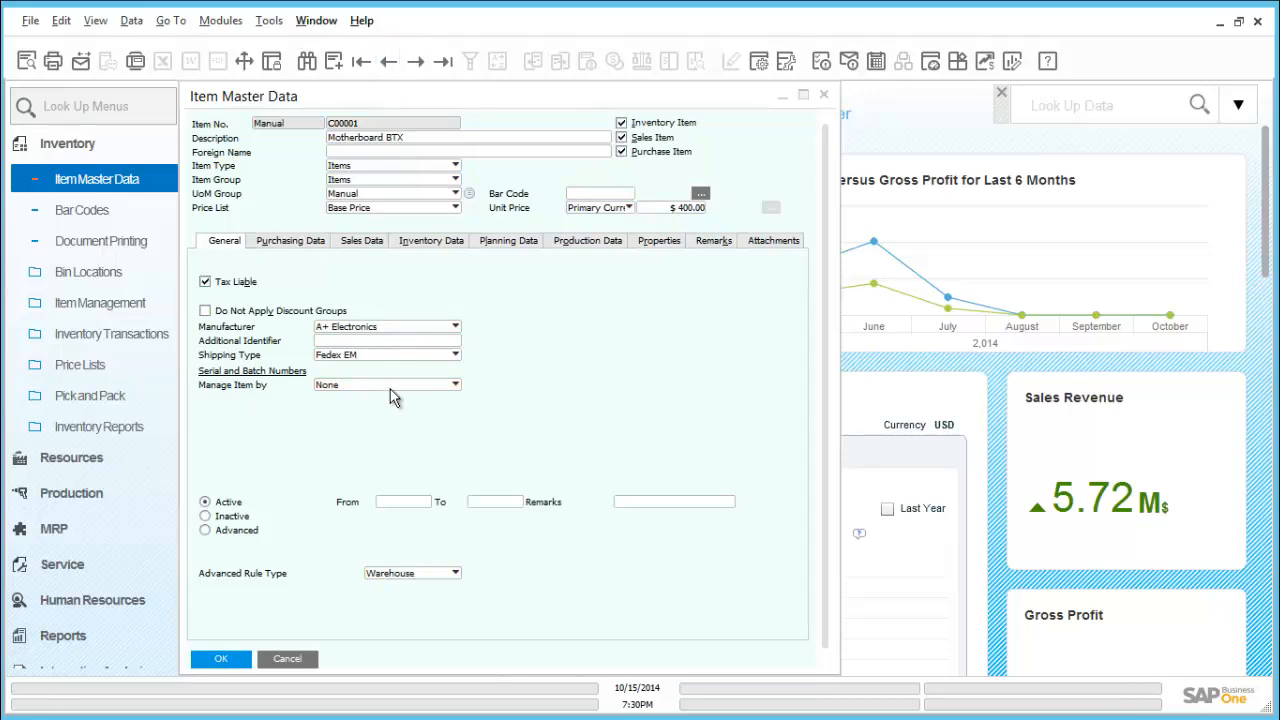
{"action": "left_click", "coordinate": [391, 64]}
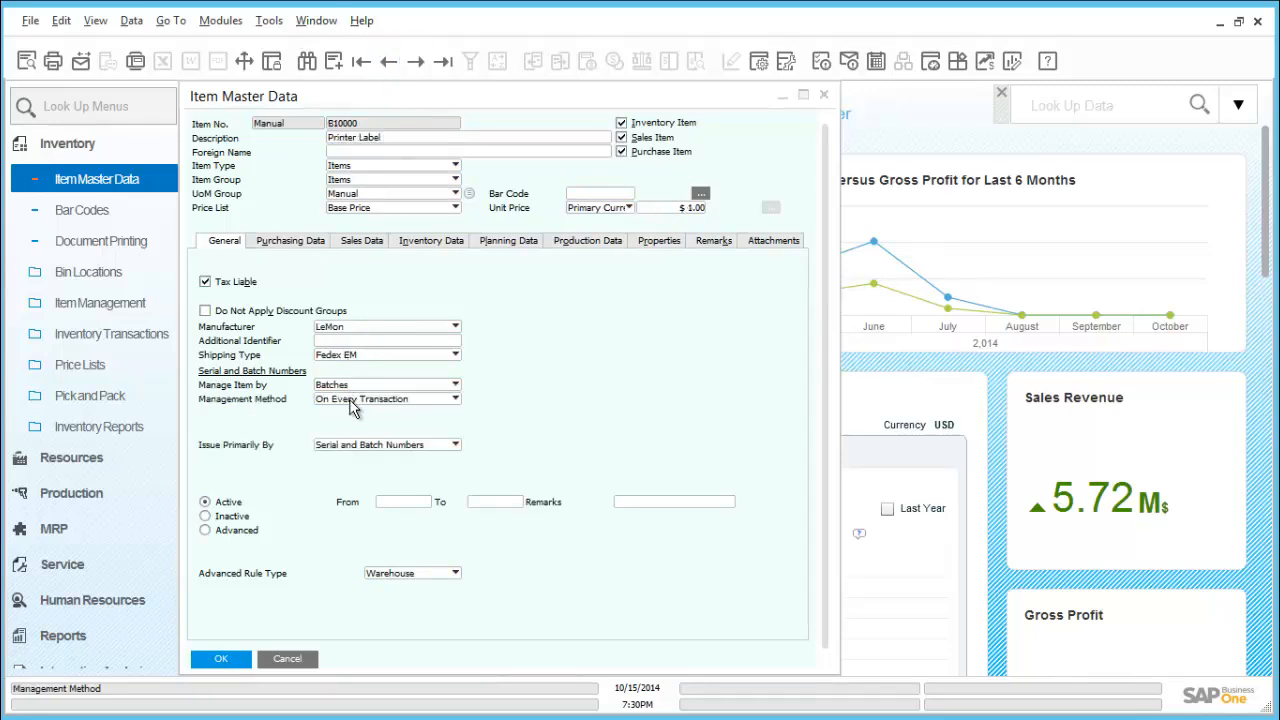
{"action": "key", "text": "ctrl+f"}
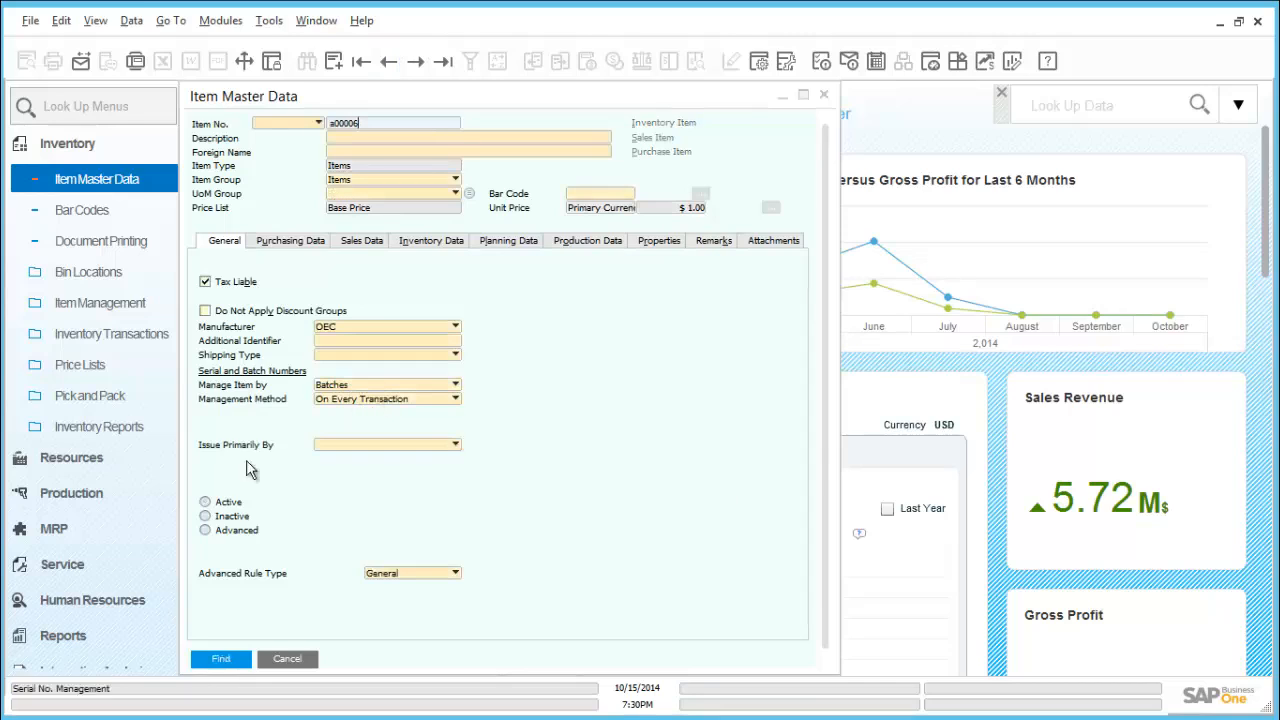
{"action": "left_click", "coordinate": [248, 660]}
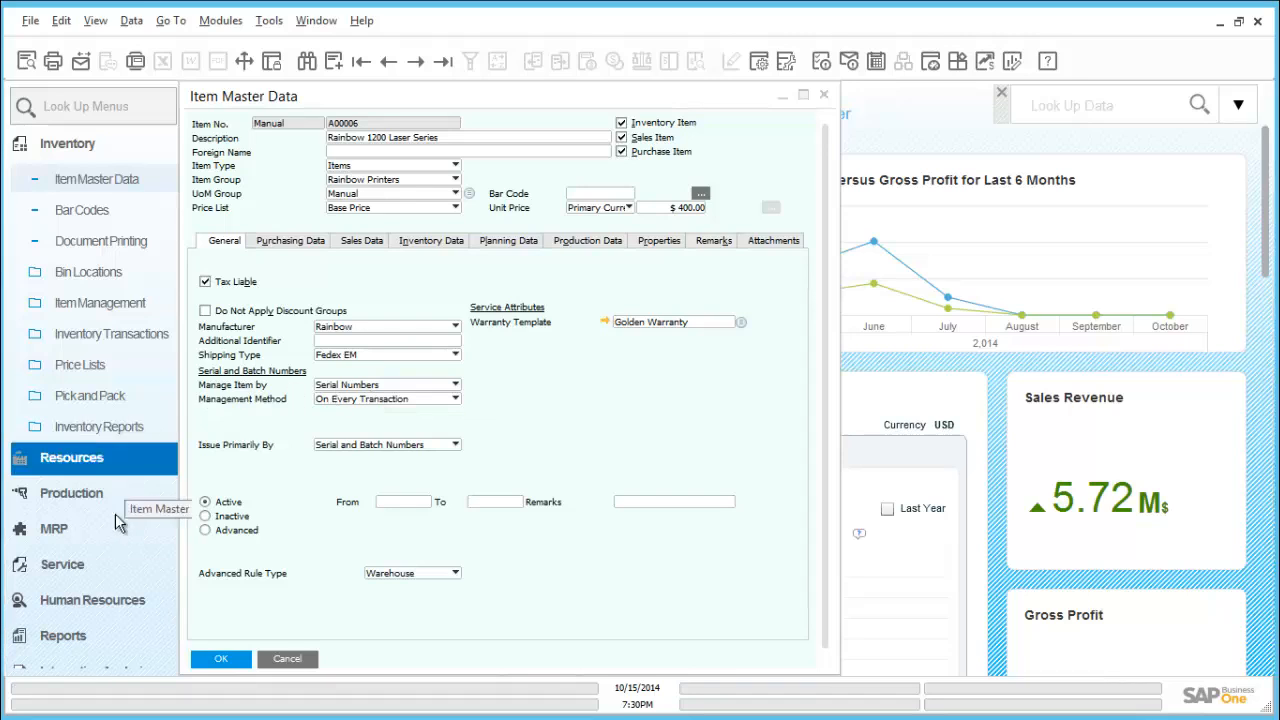
Open a new sales delivery and choose Maxi-Teq as its customer.
{"action": "left_click", "coordinate": [88, 150]}
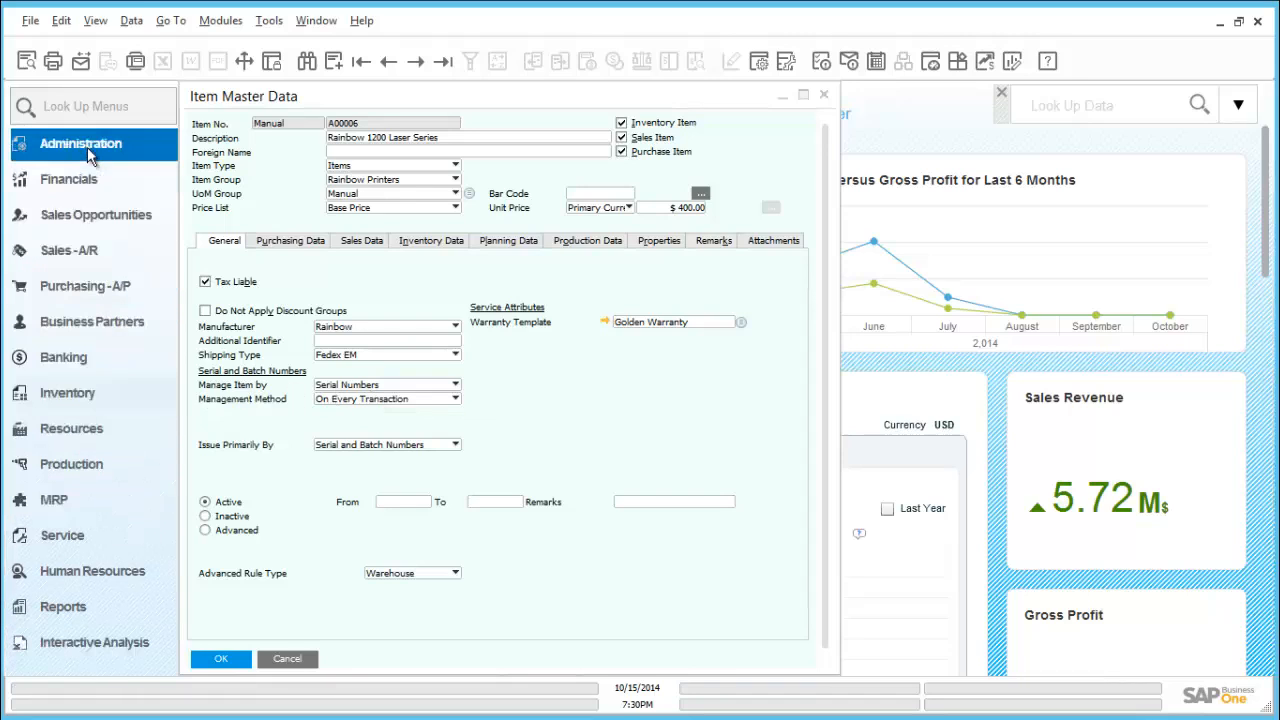
{"action": "left_click", "coordinate": [87, 250]}
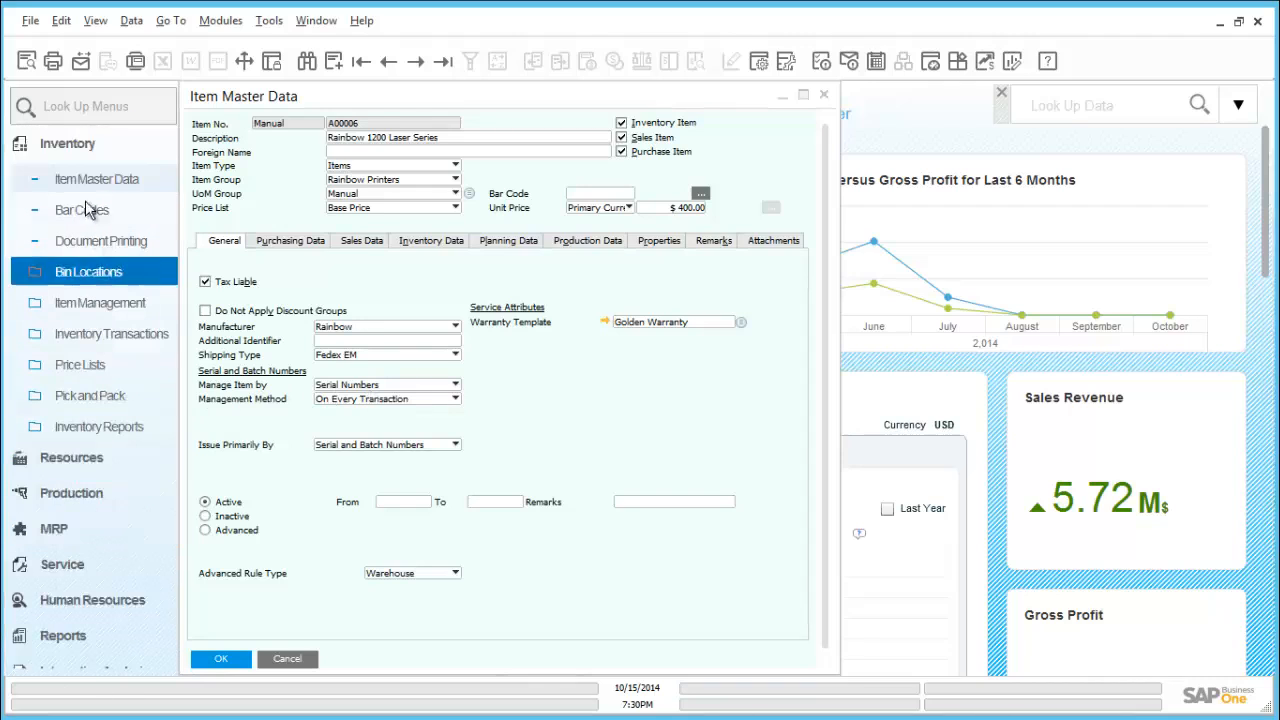
{"action": "left_click", "coordinate": [87, 150]}
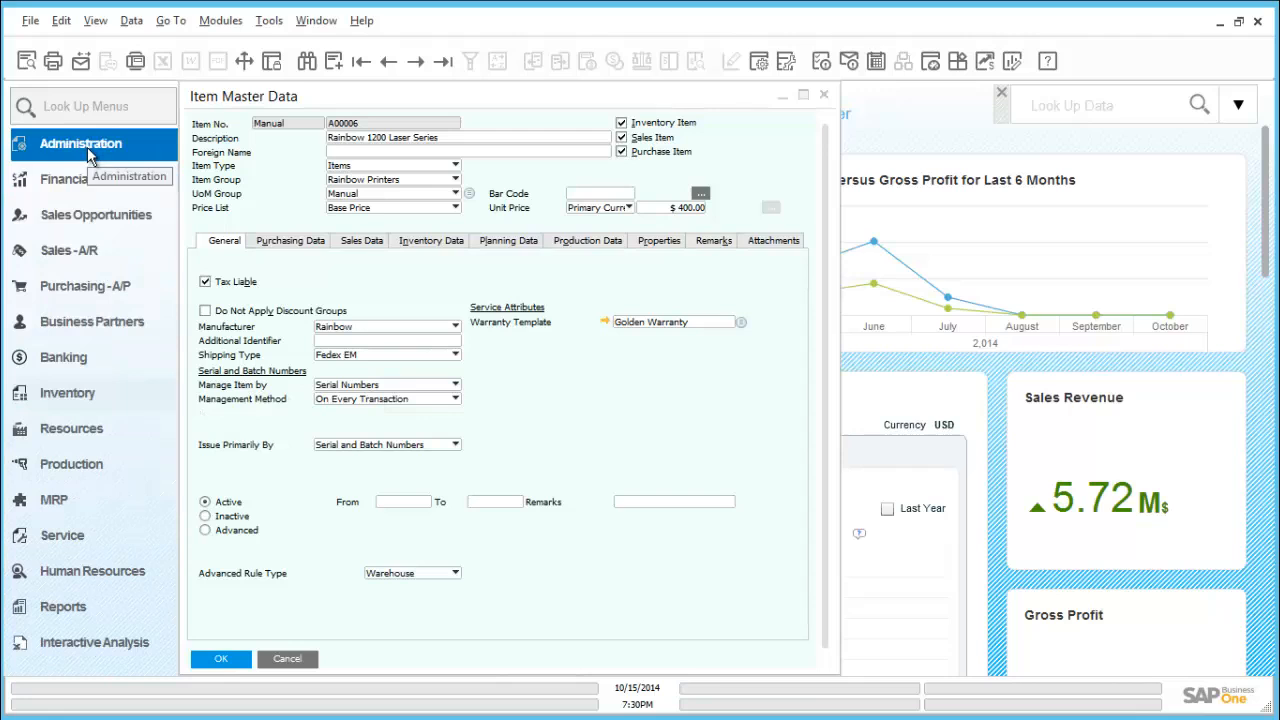
{"action": "left_click", "coordinate": [92, 262]}
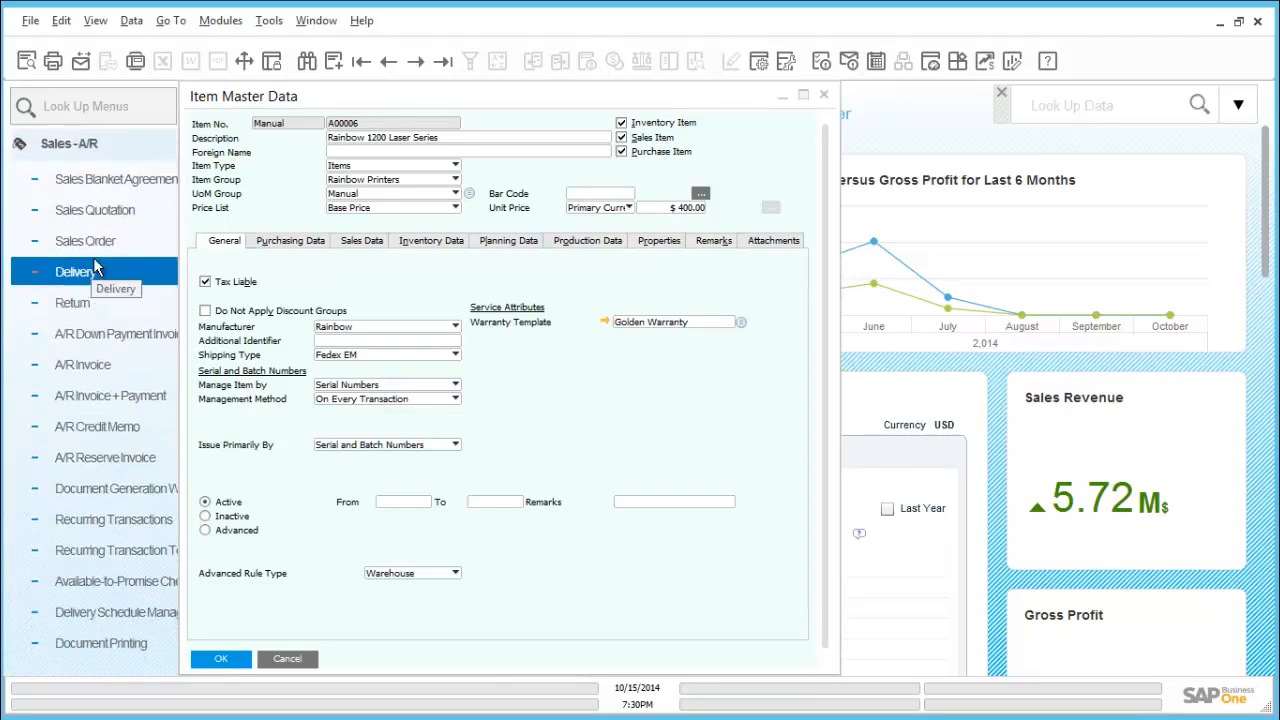
{"action": "left_click", "coordinate": [96, 271]}
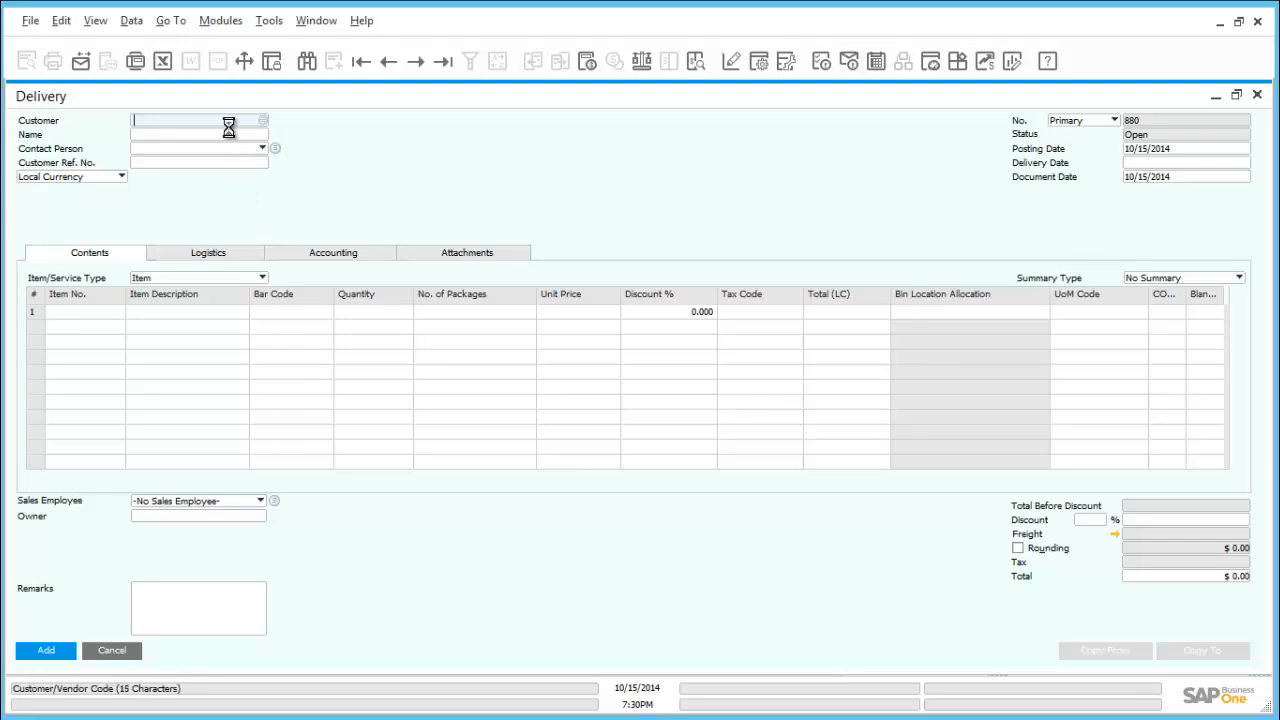
{"action": "key", "text": "Tab"}
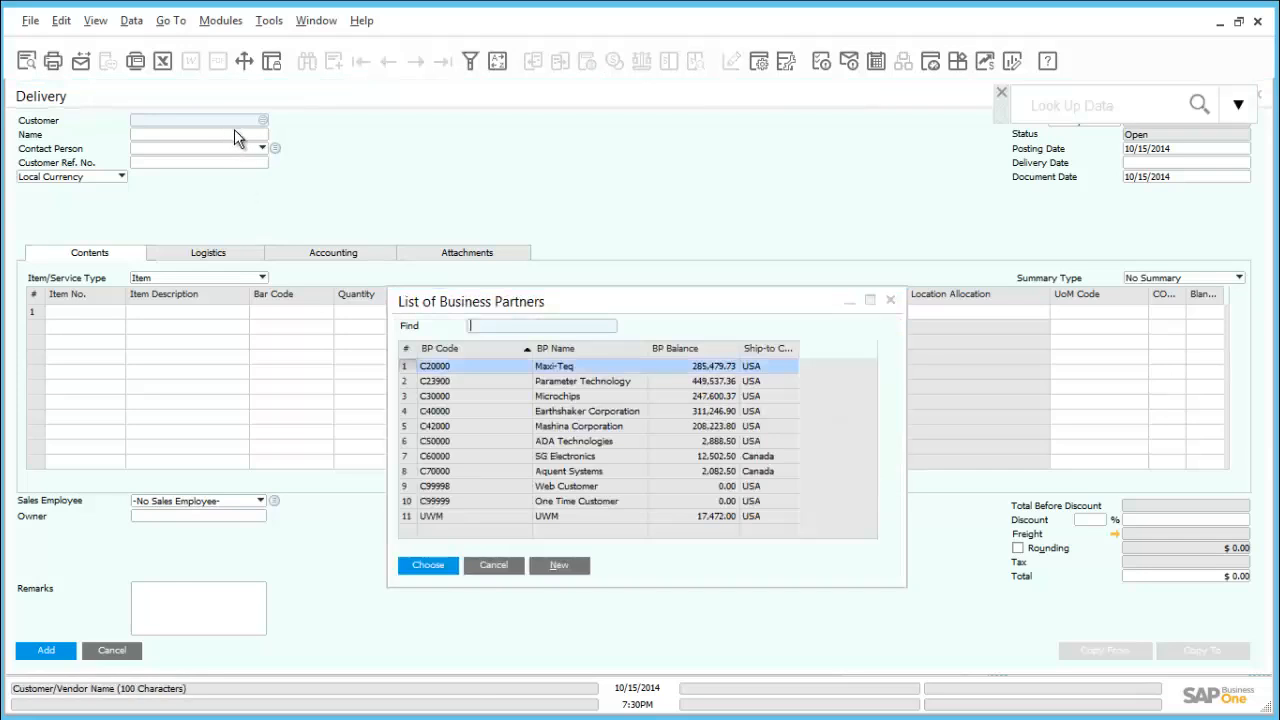
{"action": "double_click", "coordinate": [443, 368]}
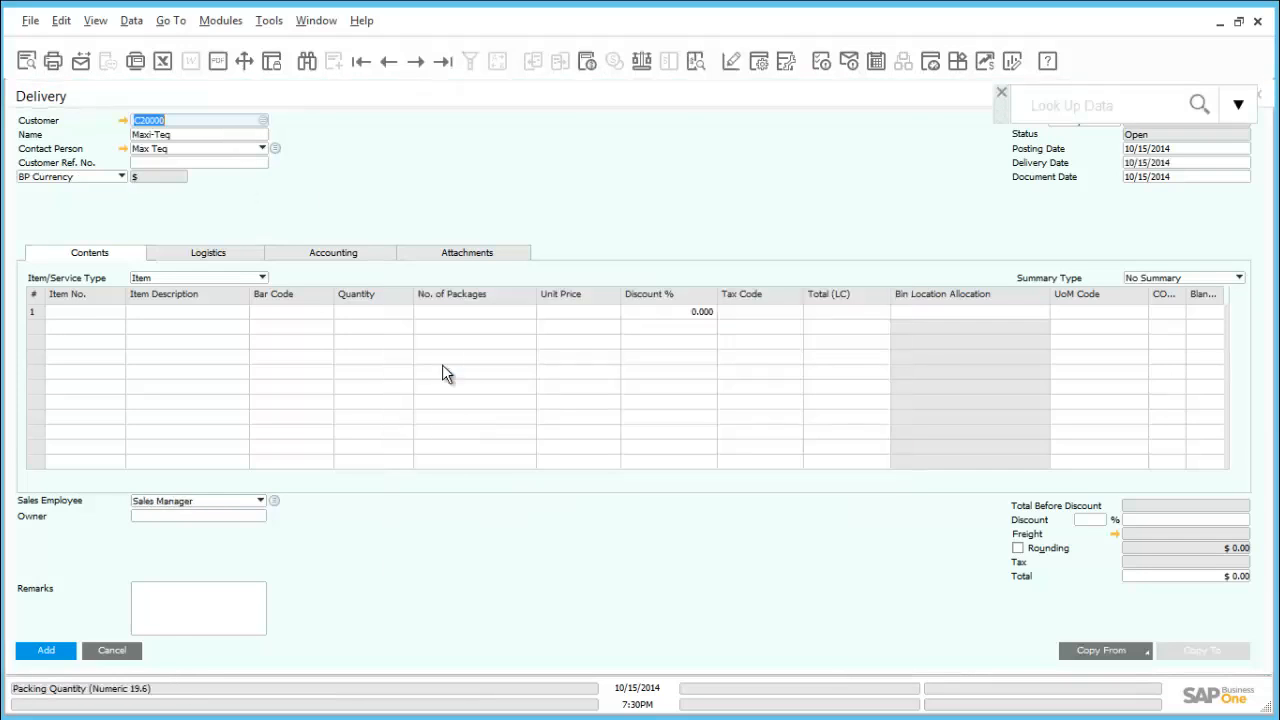
Enter item A00006 in the first row of the delivery.
{"action": "left_click", "coordinate": [95, 314]}
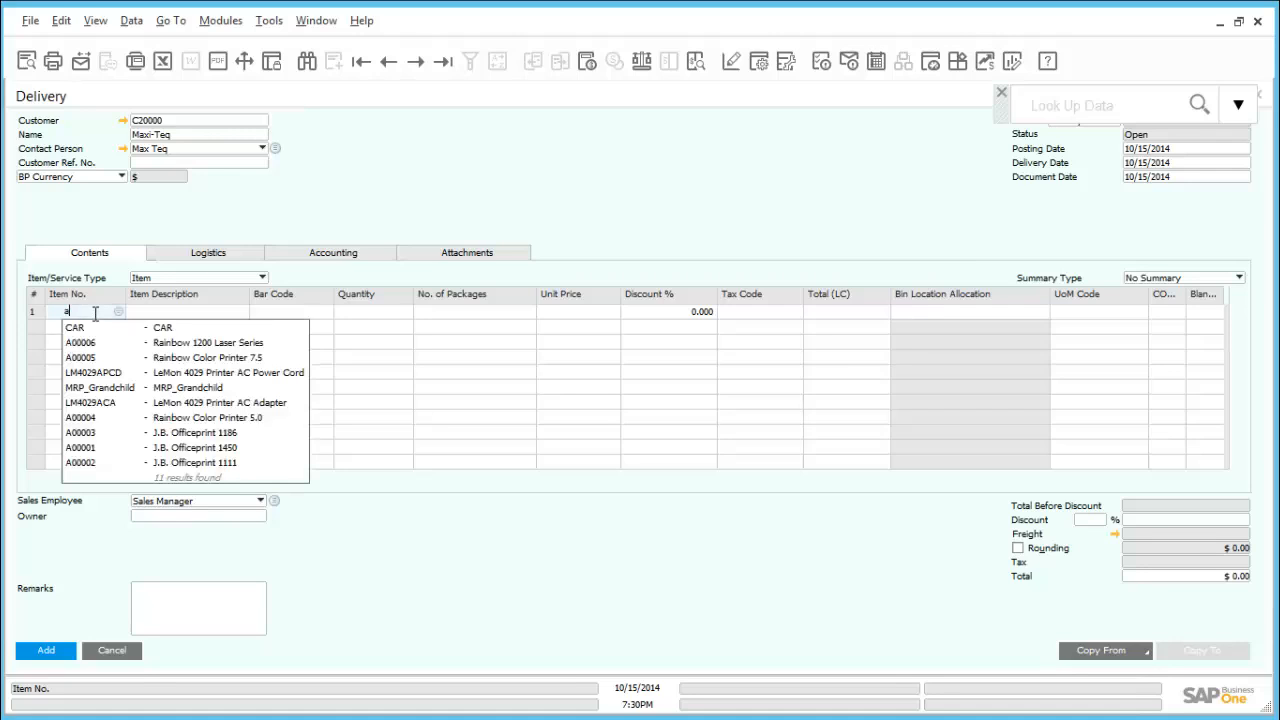
{"action": "type", "text": "a0000"}
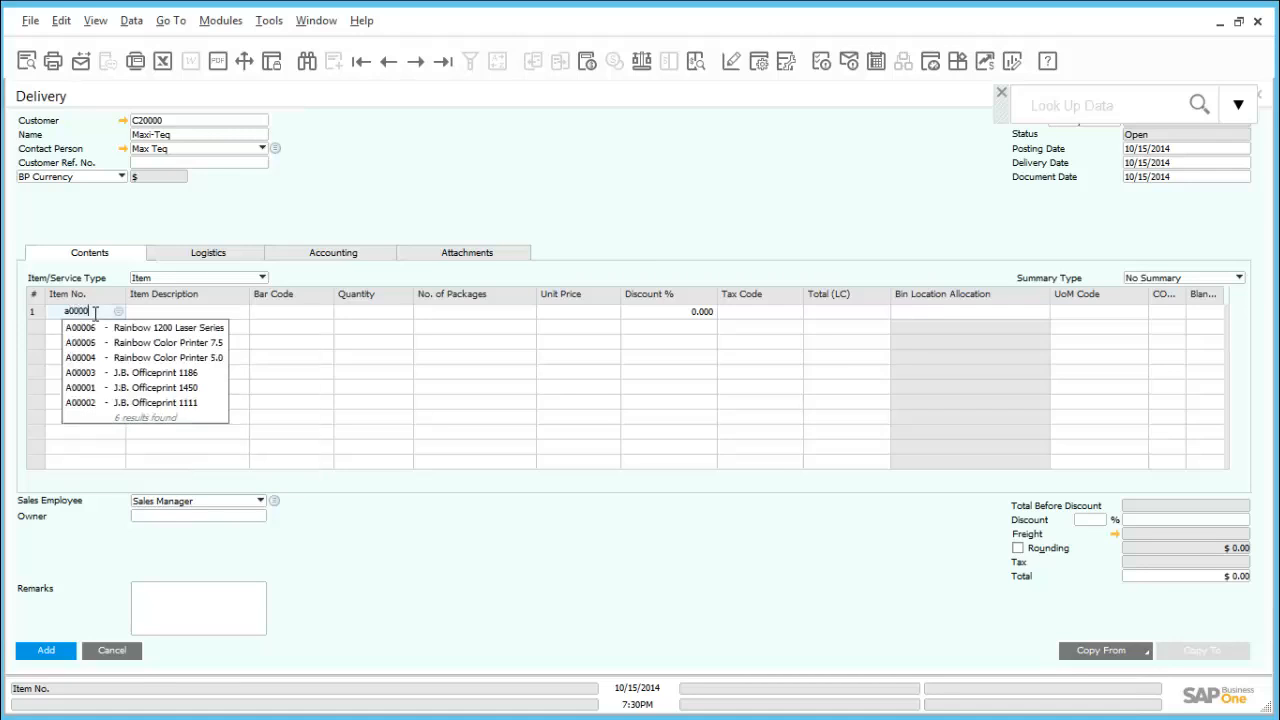
{"action": "type", "text": "6"}
{"action": "key", "text": "Tab"}
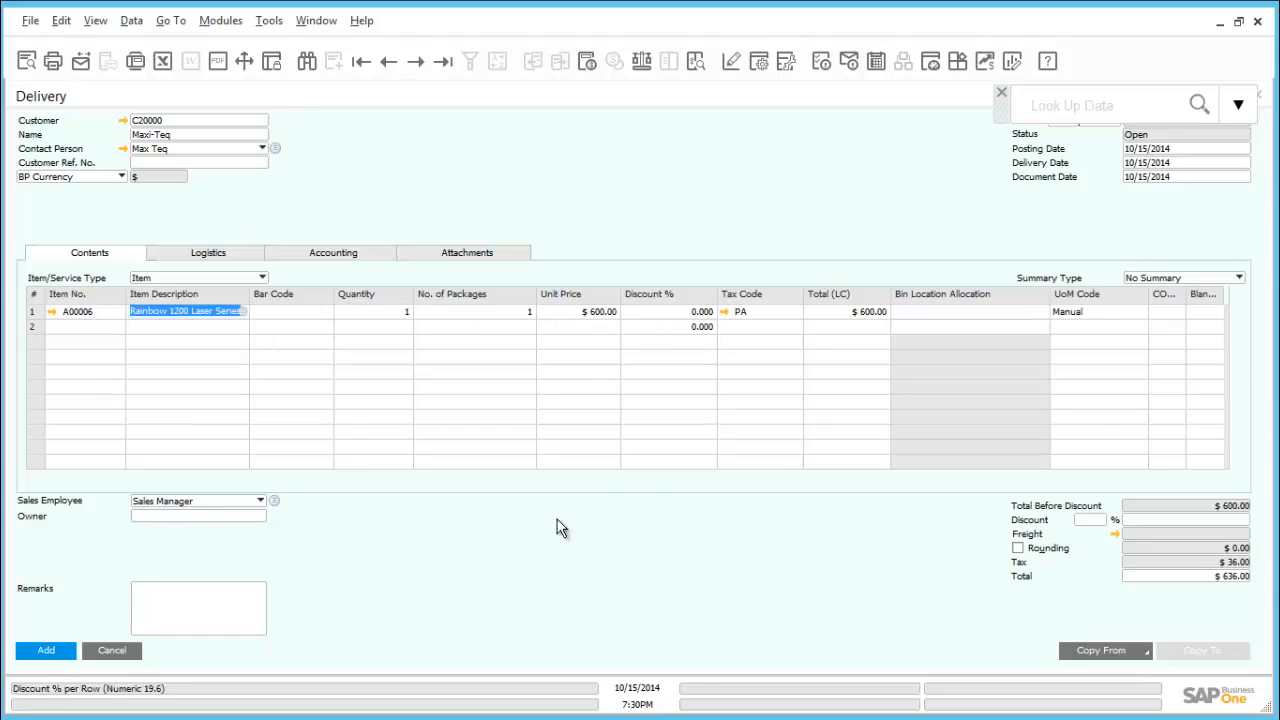
Submit the delivery and allocate serial number A6-000284 to the A00006 row.
{"action": "left_click", "coordinate": [42, 650]}
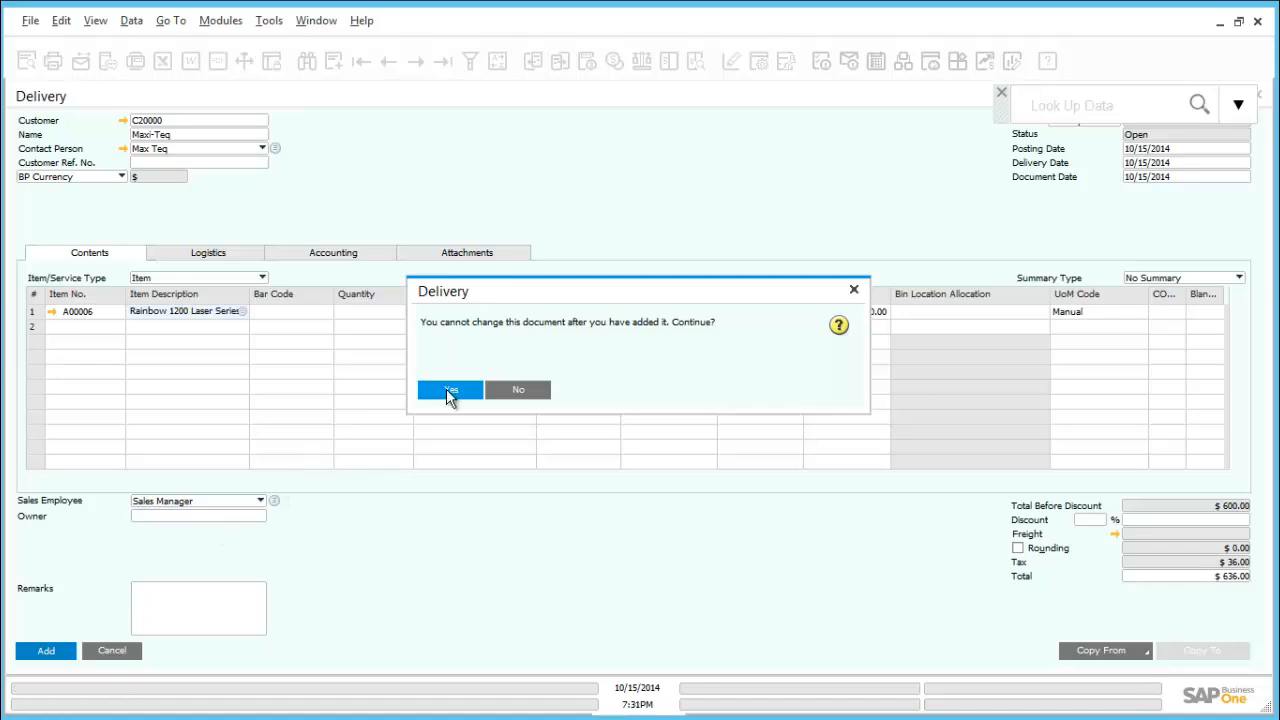
{"action": "left_click", "coordinate": [449, 392]}
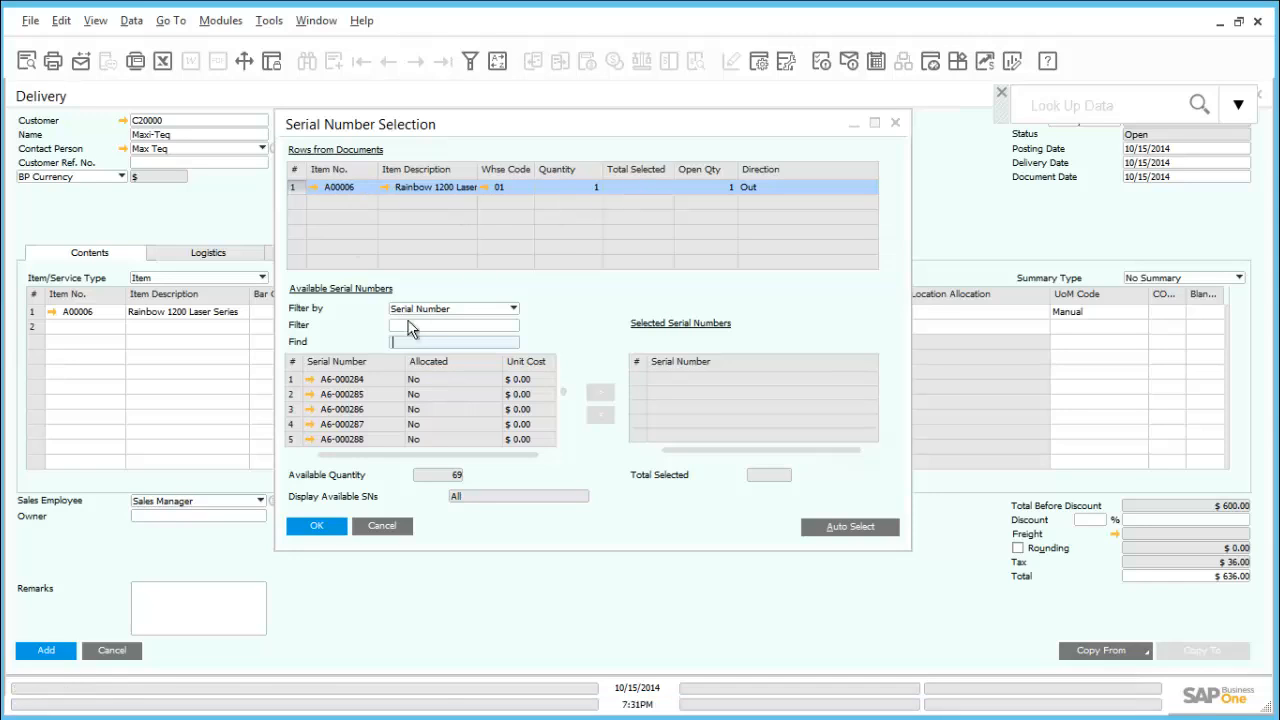
{"action": "left_click", "coordinate": [349, 381]}
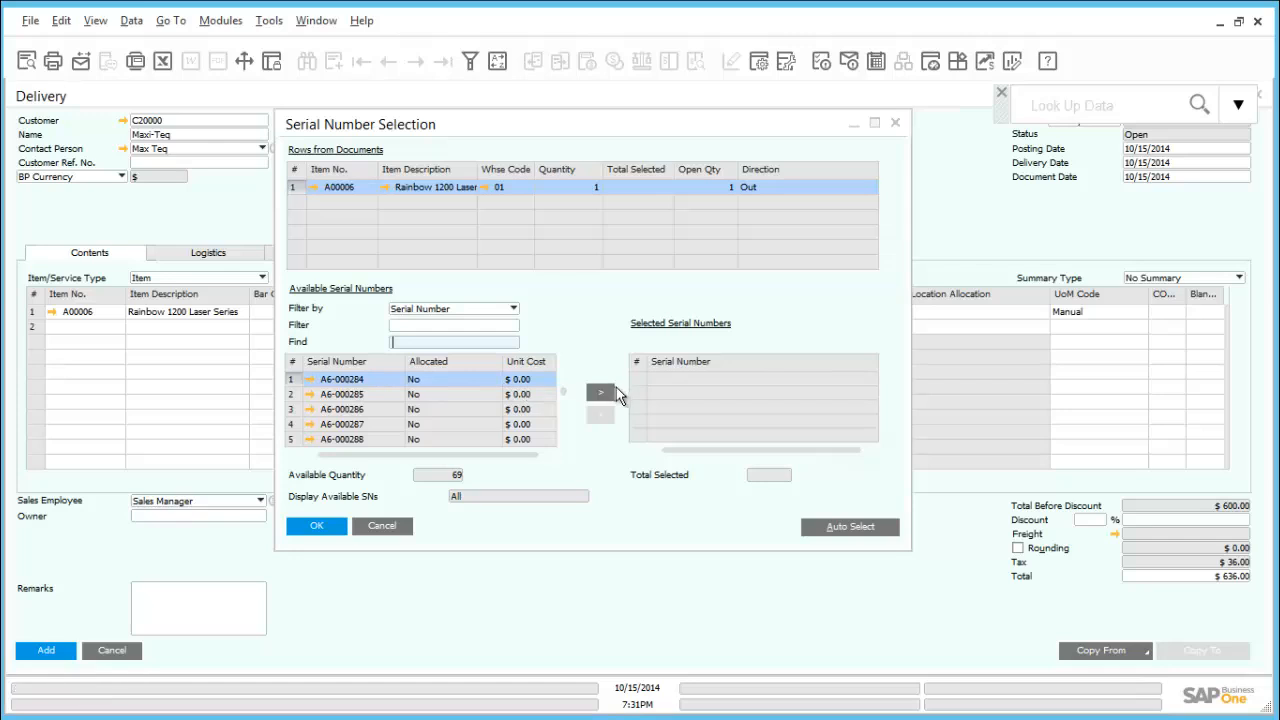
{"action": "left_click", "coordinate": [599, 394]}
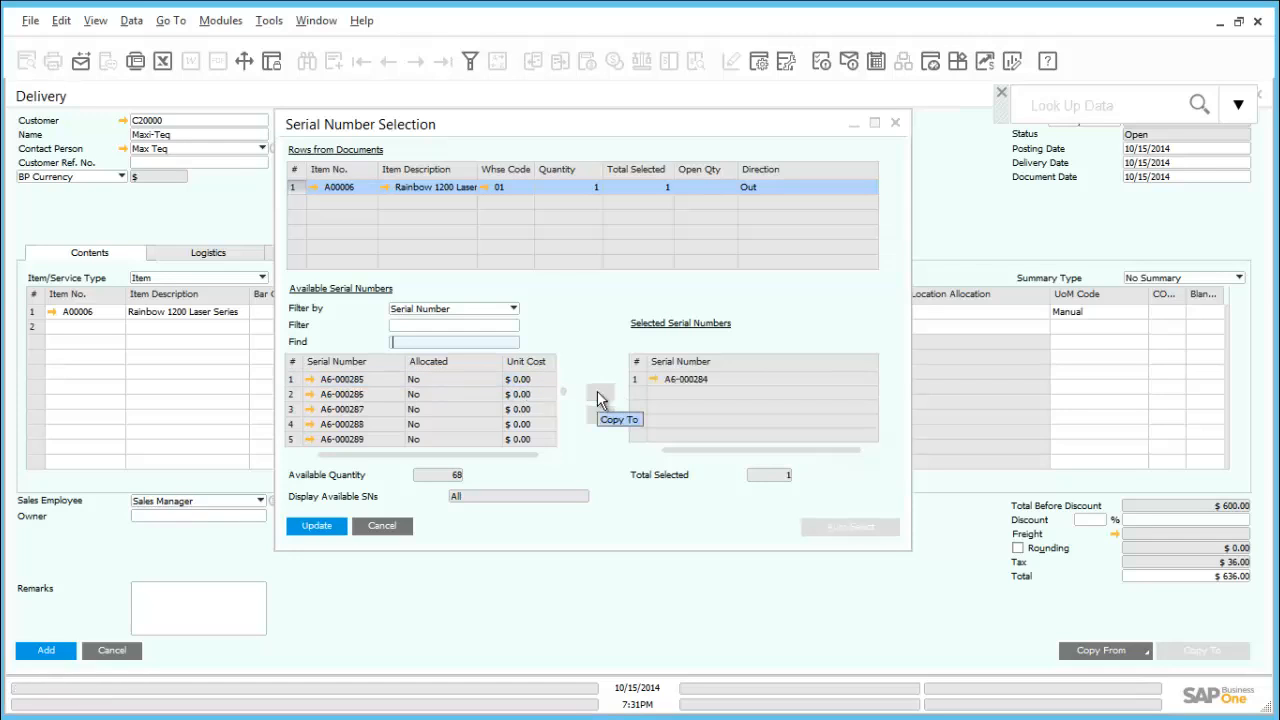
{"action": "left_click", "coordinate": [316, 526]}
{"action": "left_click", "coordinate": [318, 527]}
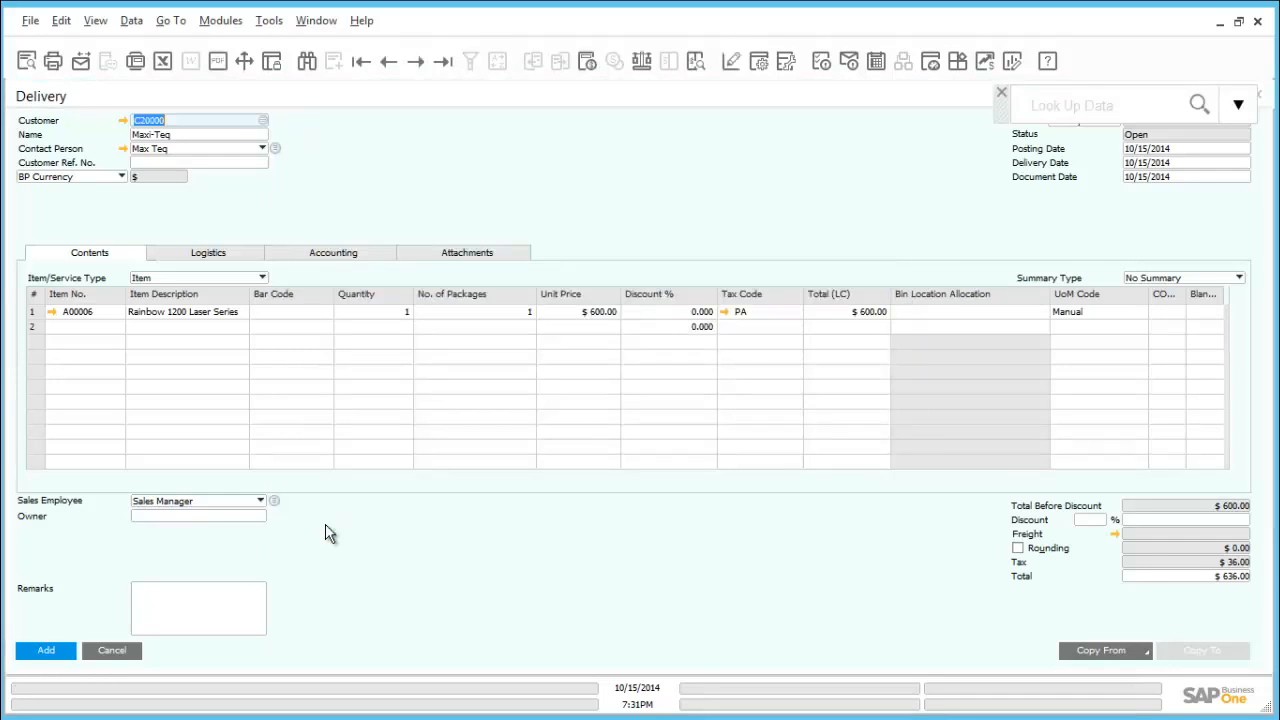
Add the delivery with its serial number assigned, accept that it cannot be changed, and close the delivery form.
{"action": "left_click", "coordinate": [46, 650]}
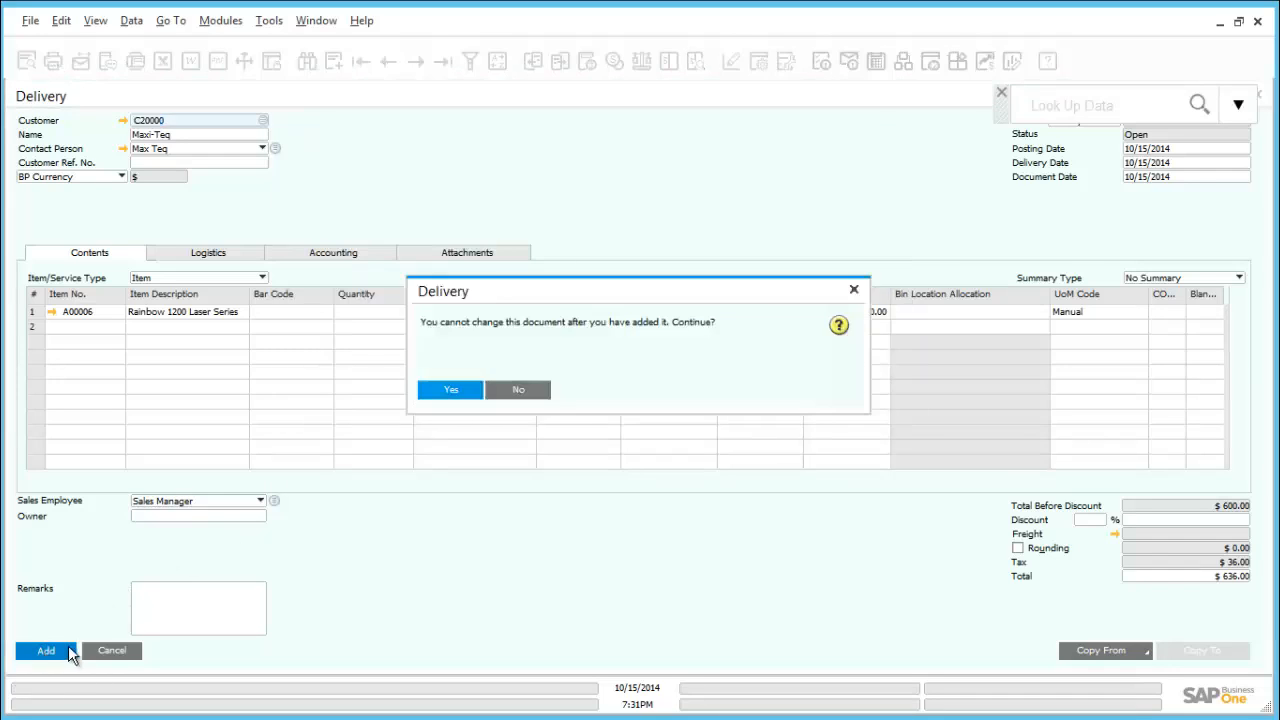
{"action": "left_click", "coordinate": [445, 390]}
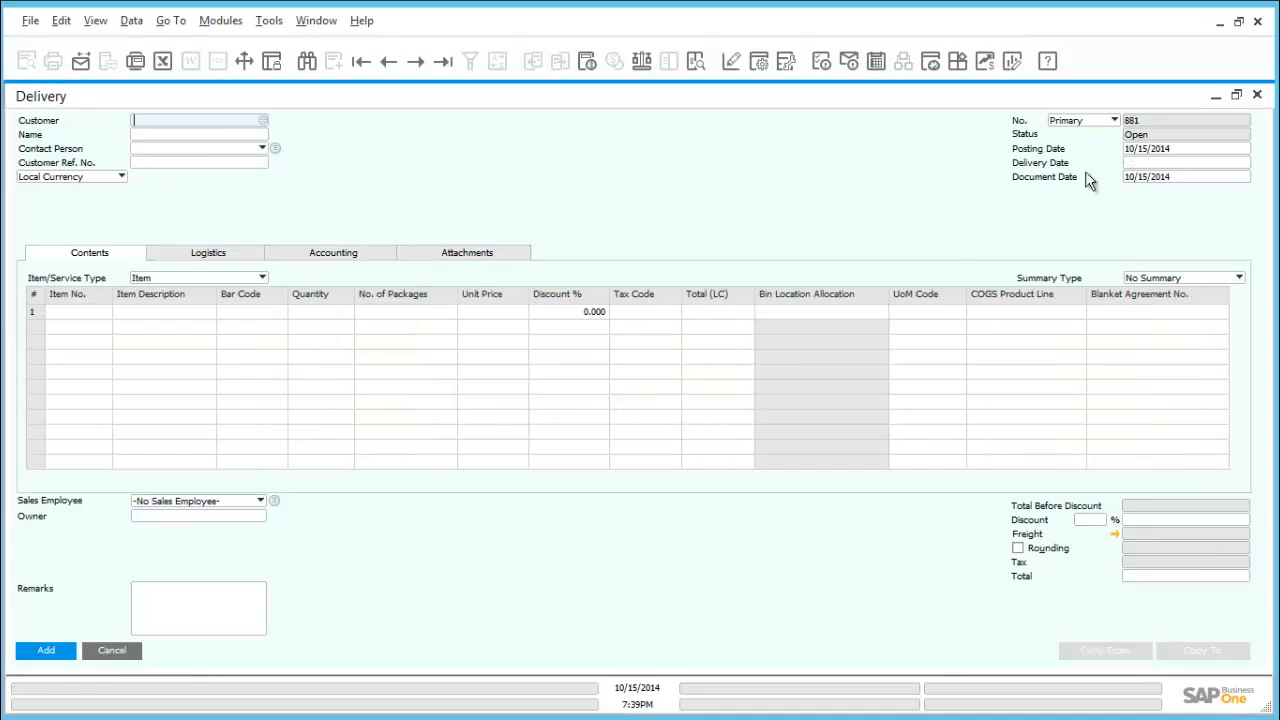
{"action": "left_click", "coordinate": [1257, 96]}
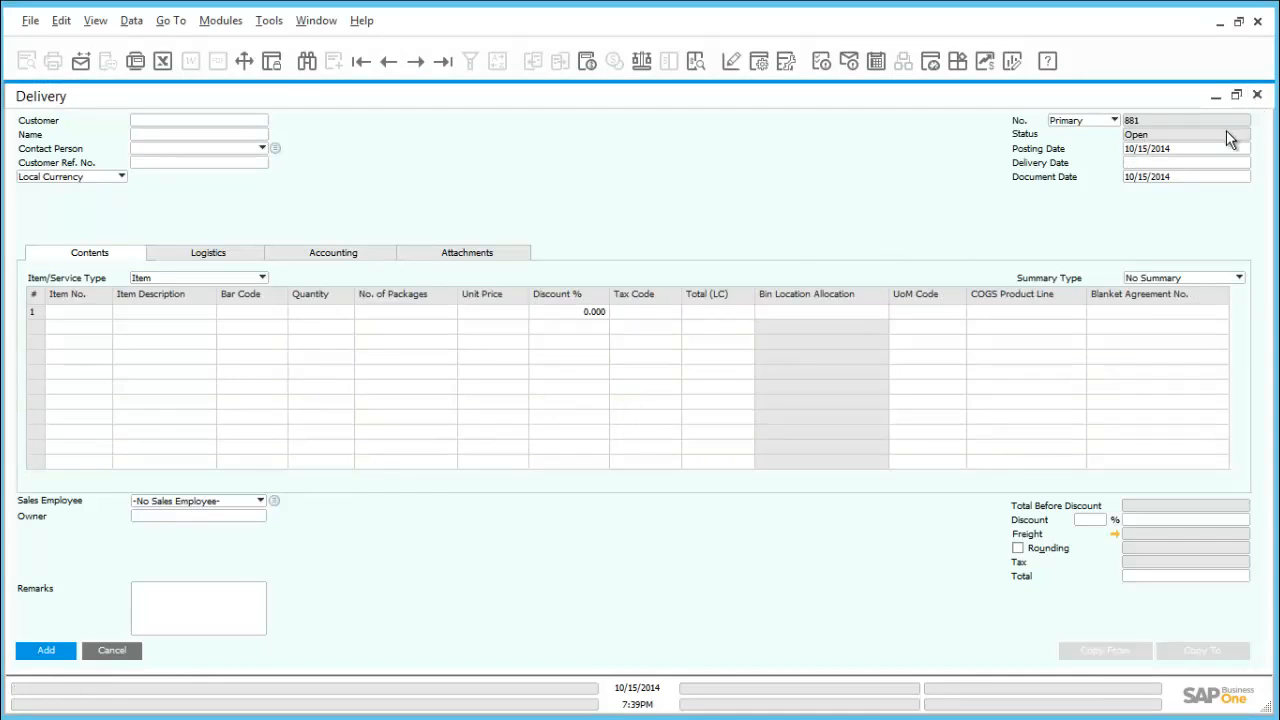
Look up warehouse 05 in the warehouse setup to check its bin location setting, then close the setup.
{"action": "left_click", "coordinate": [93, 145]}
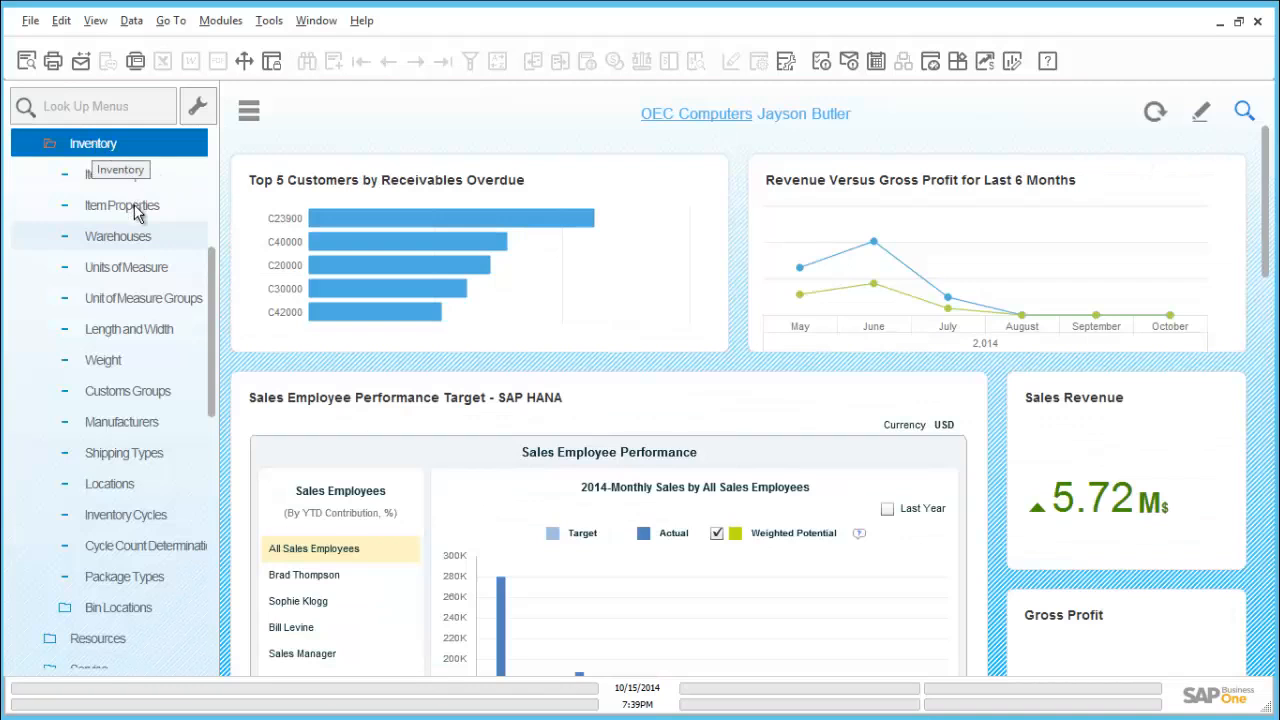
{"action": "left_click", "coordinate": [131, 240]}
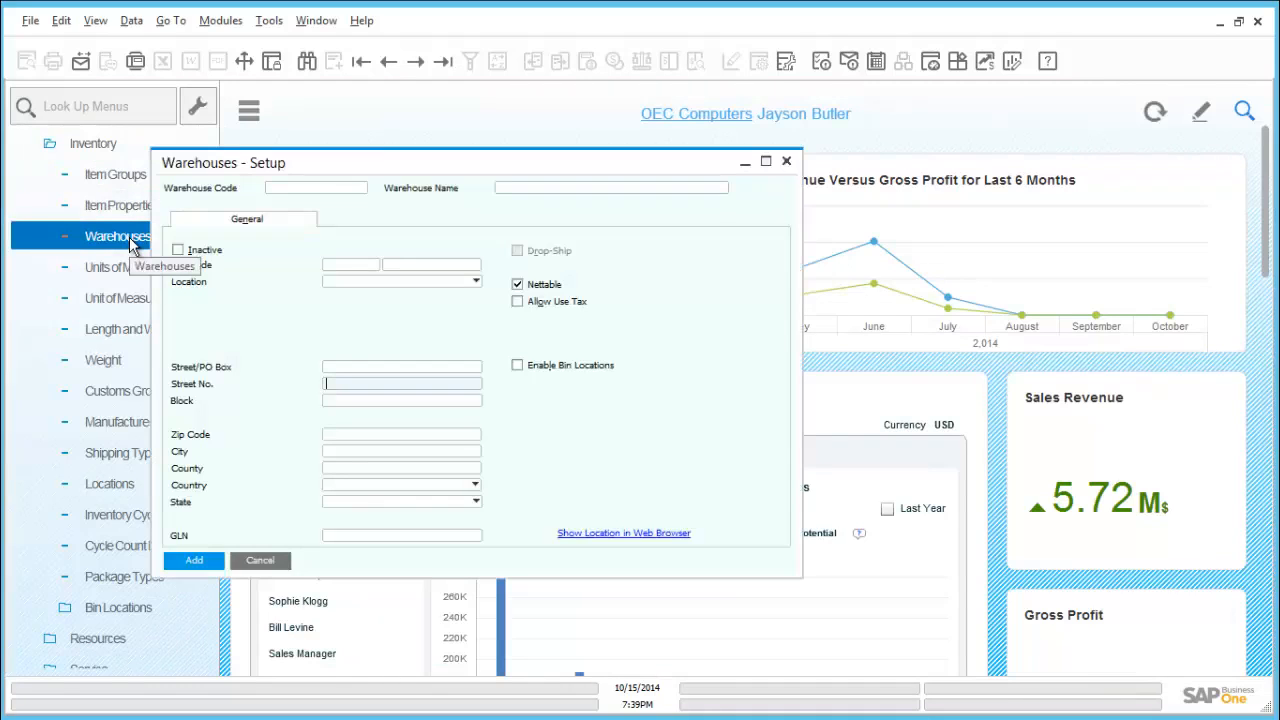
{"action": "key", "text": "ctrl+f"}
{"action": "left_click", "coordinate": [327, 187]}
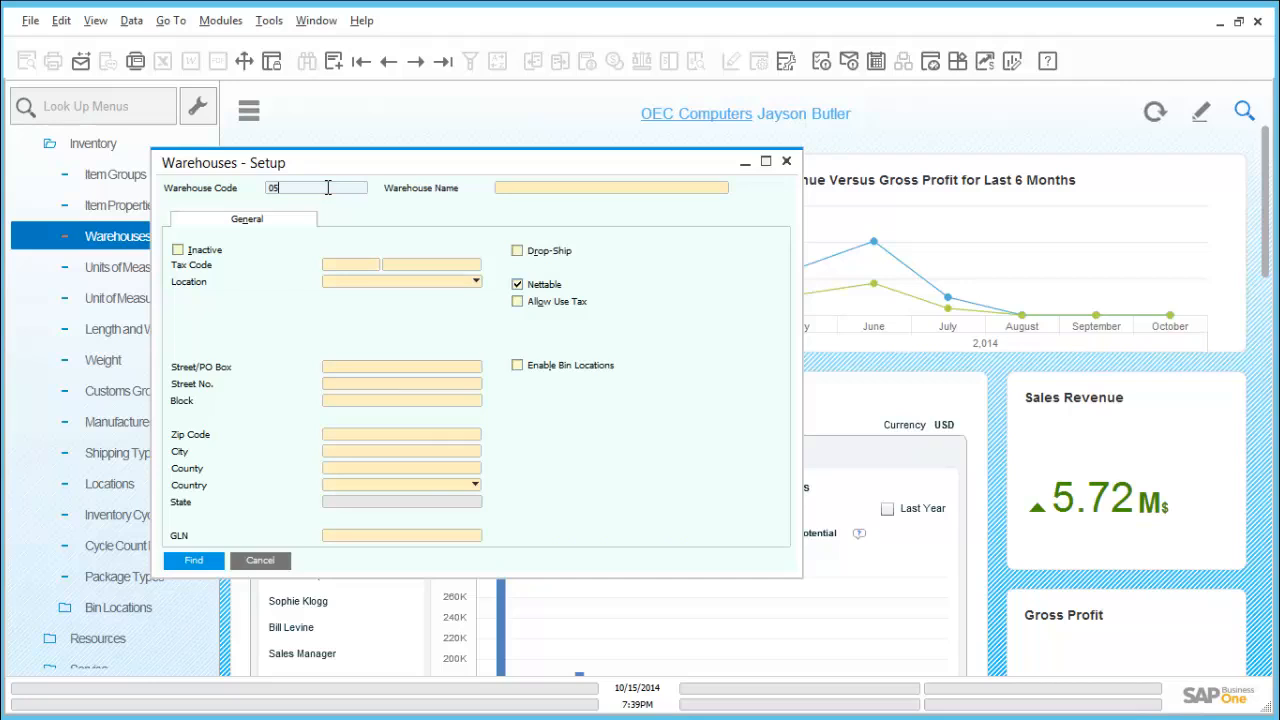
{"action": "type", "text": "05"}
{"action": "left_click", "coordinate": [193, 560]}
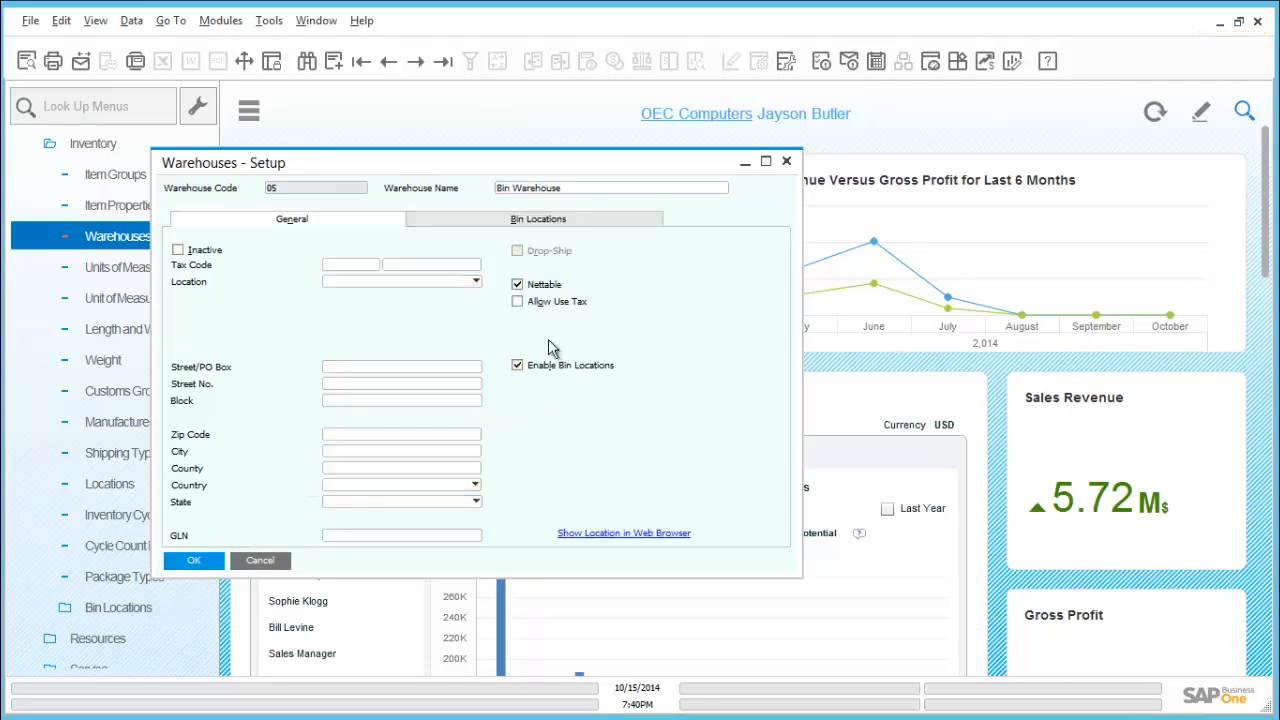
{"action": "left_click", "coordinate": [787, 164]}
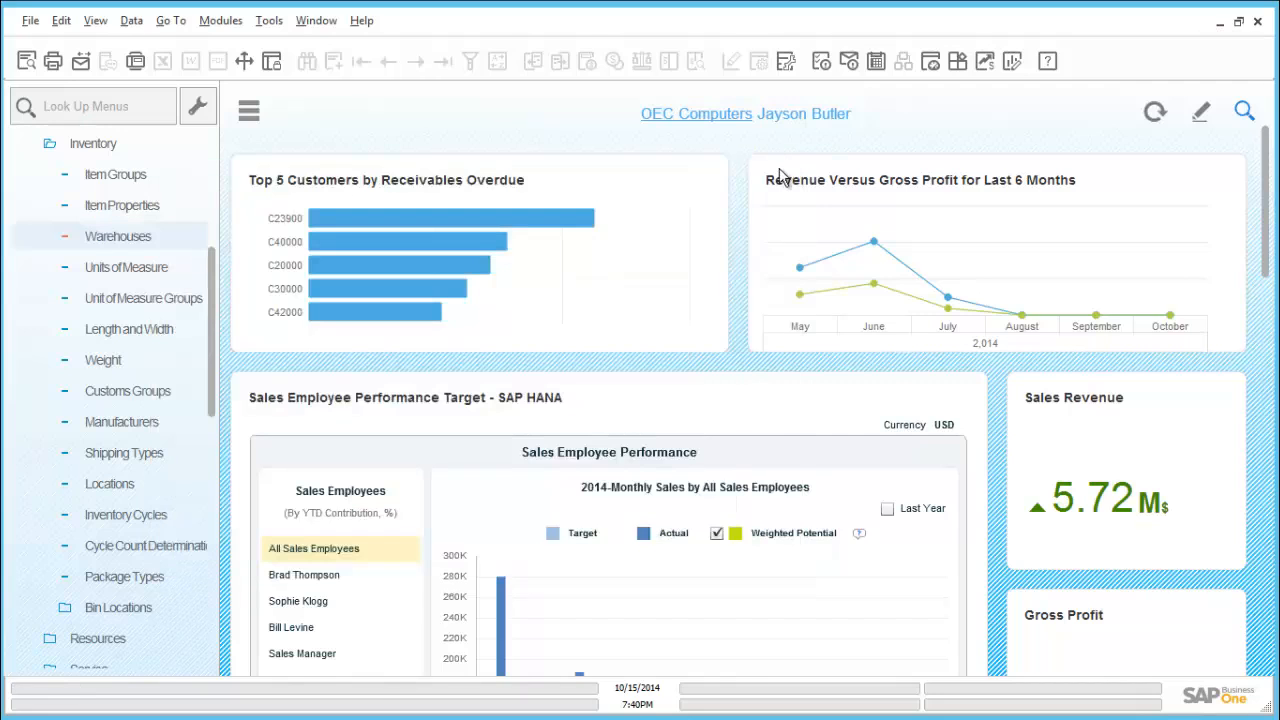
Open a new goods receipt from the inventory transactions.
{"action": "left_click", "coordinate": [138, 148]}
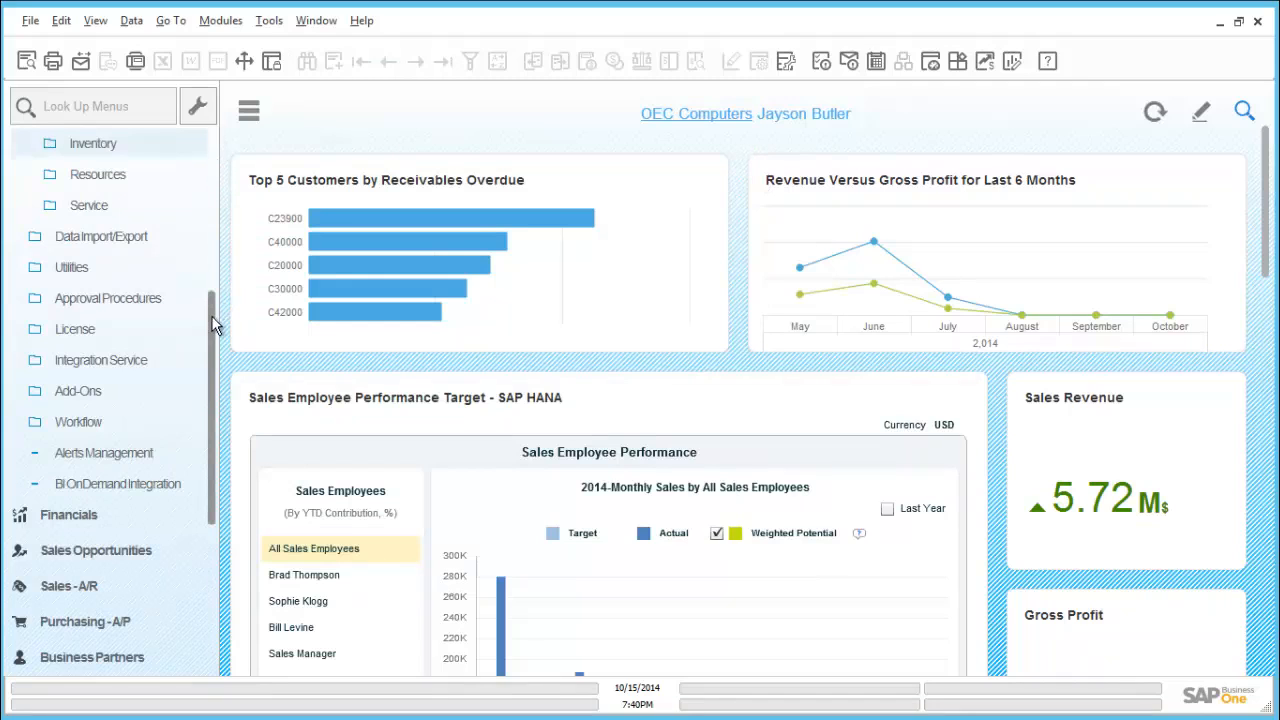
{"action": "scroll", "coordinate": [210, 398], "scroll_direction": "down", "scroll_amount": 1}
{"action": "left_click_drag", "start_coordinate": [210, 398], "coordinate": [200, 531]}
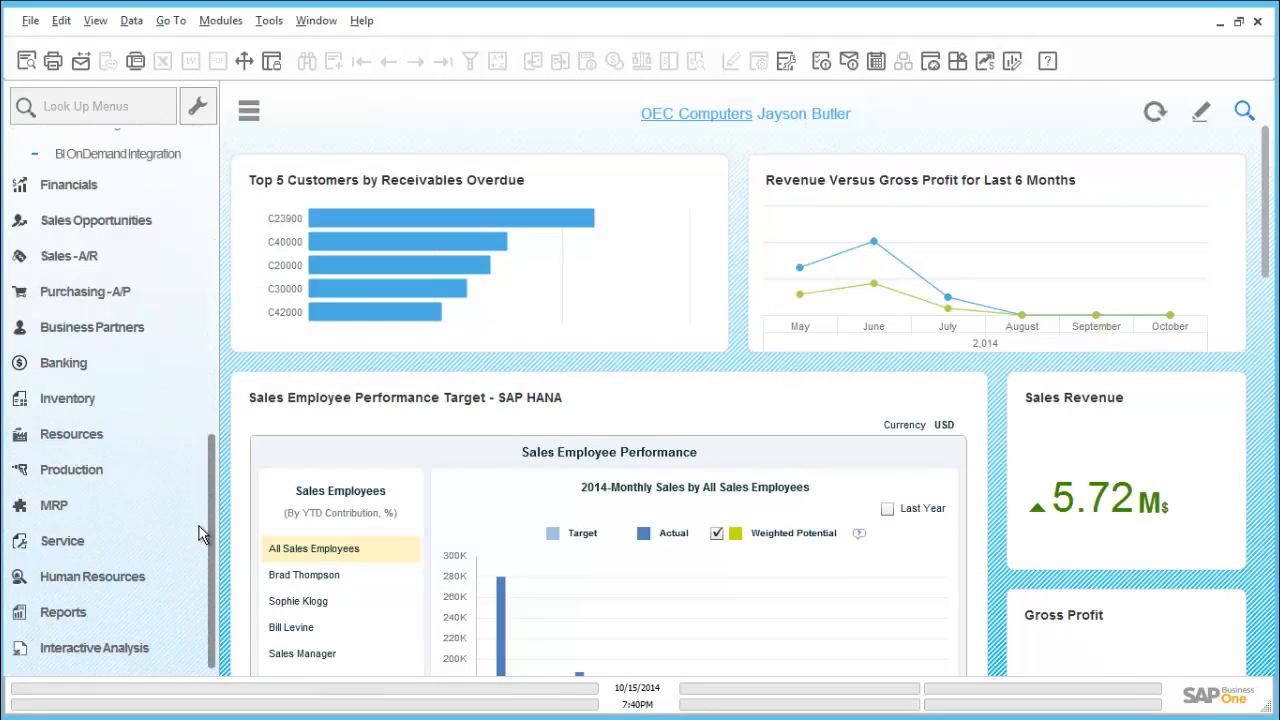
{"action": "left_click", "coordinate": [108, 411]}
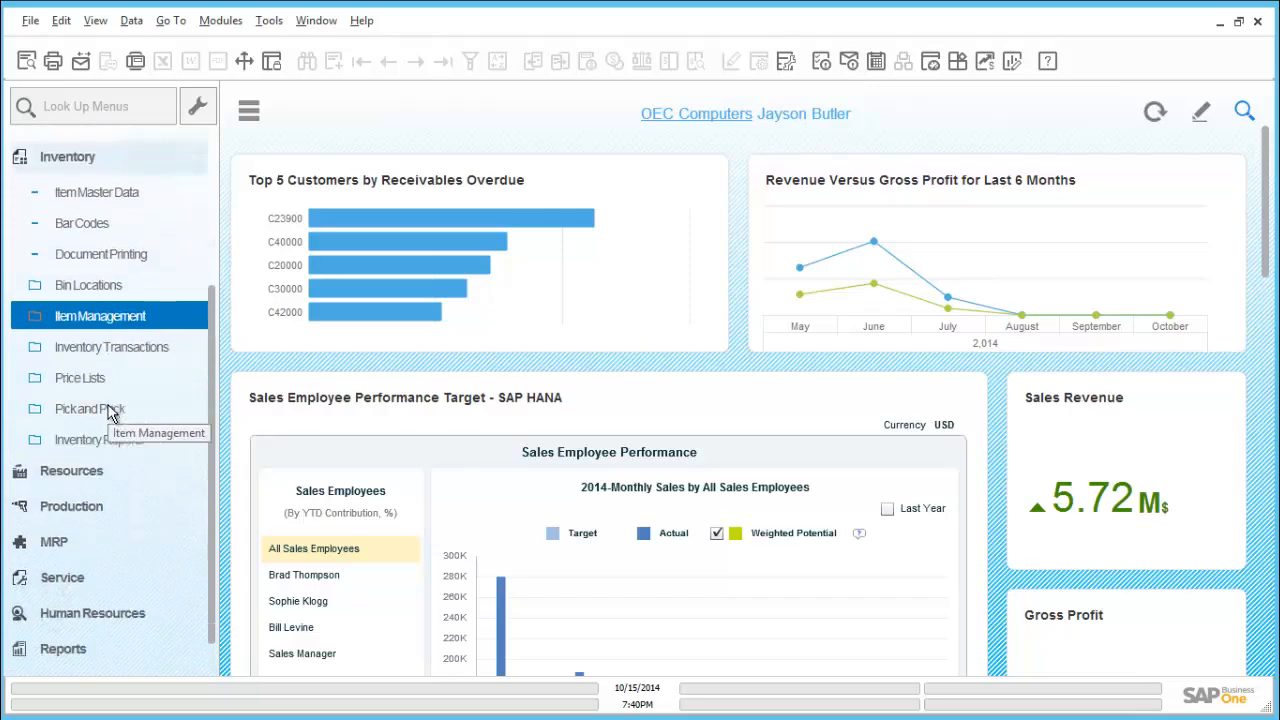
{"action": "left_click", "coordinate": [137, 340]}
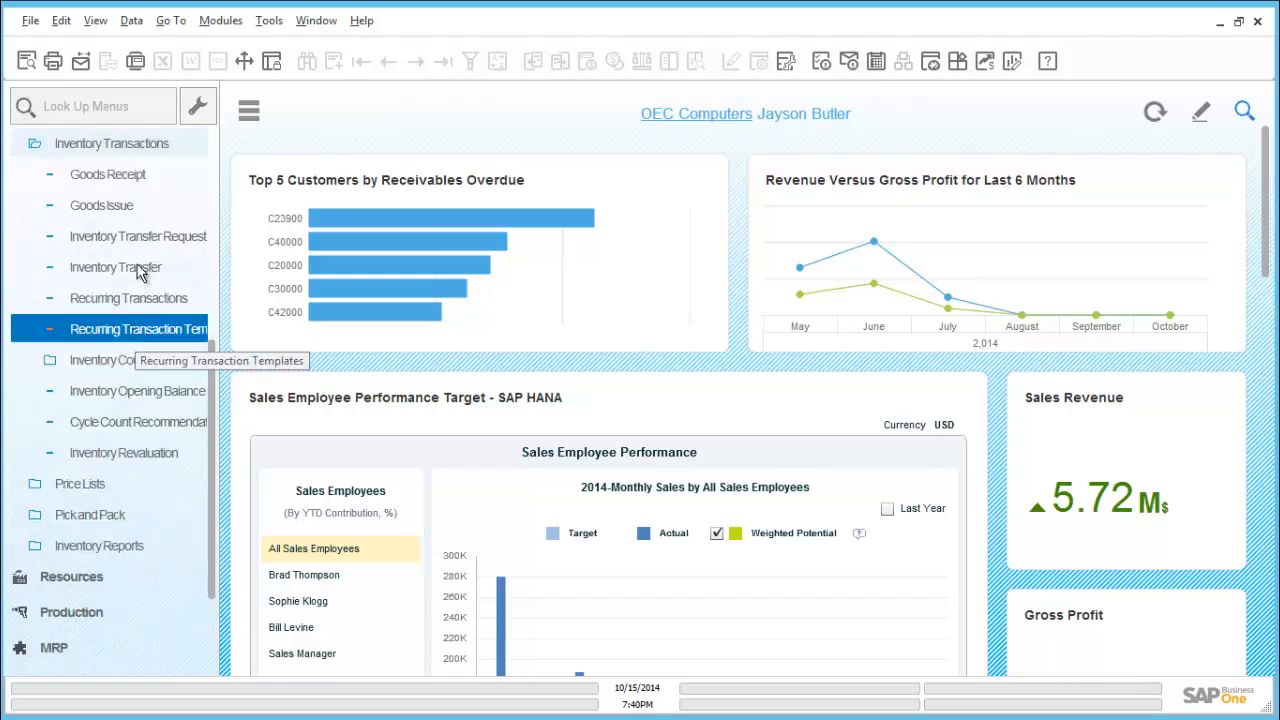
{"action": "left_click", "coordinate": [118, 176]}
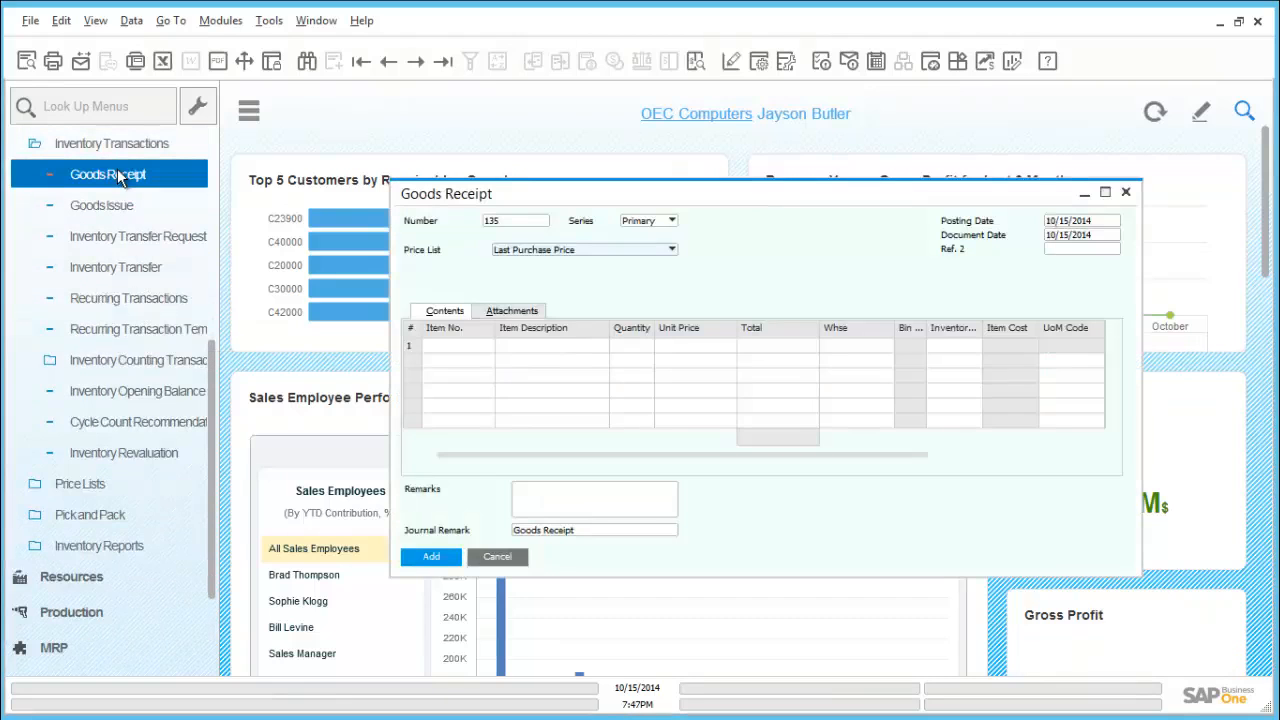
Enter item A00006 in the first goods receipt row and set its warehouse to 05.
{"action": "left_click", "coordinate": [446, 344]}
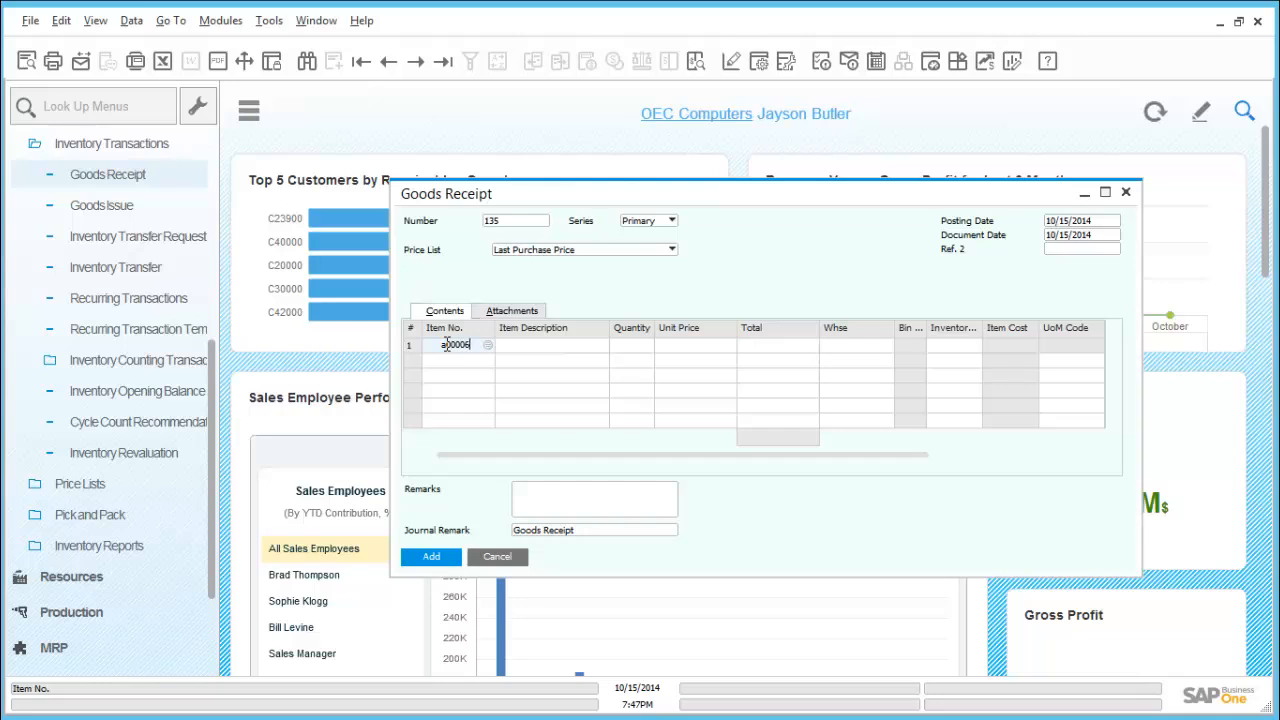
{"action": "type", "text": "a00006"}
{"action": "key", "text": "Tab"}
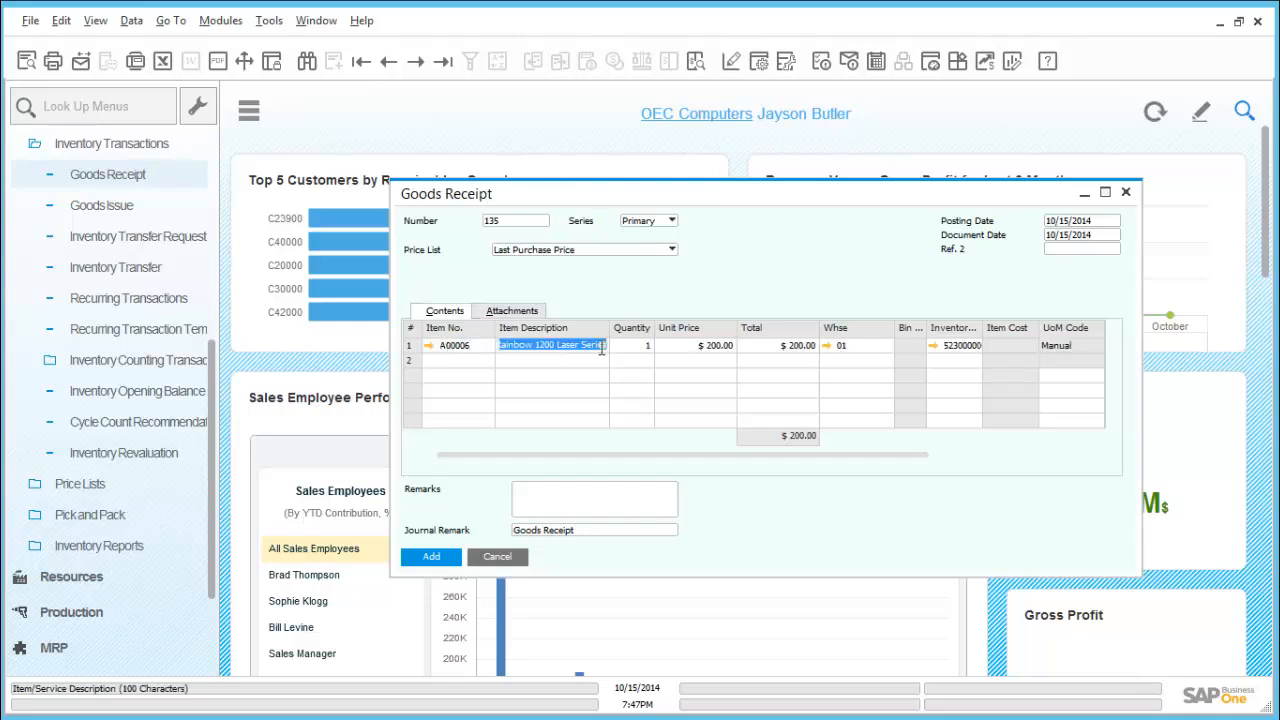
{"action": "left_click", "coordinate": [856, 346]}
{"action": "type", "text": "0"}
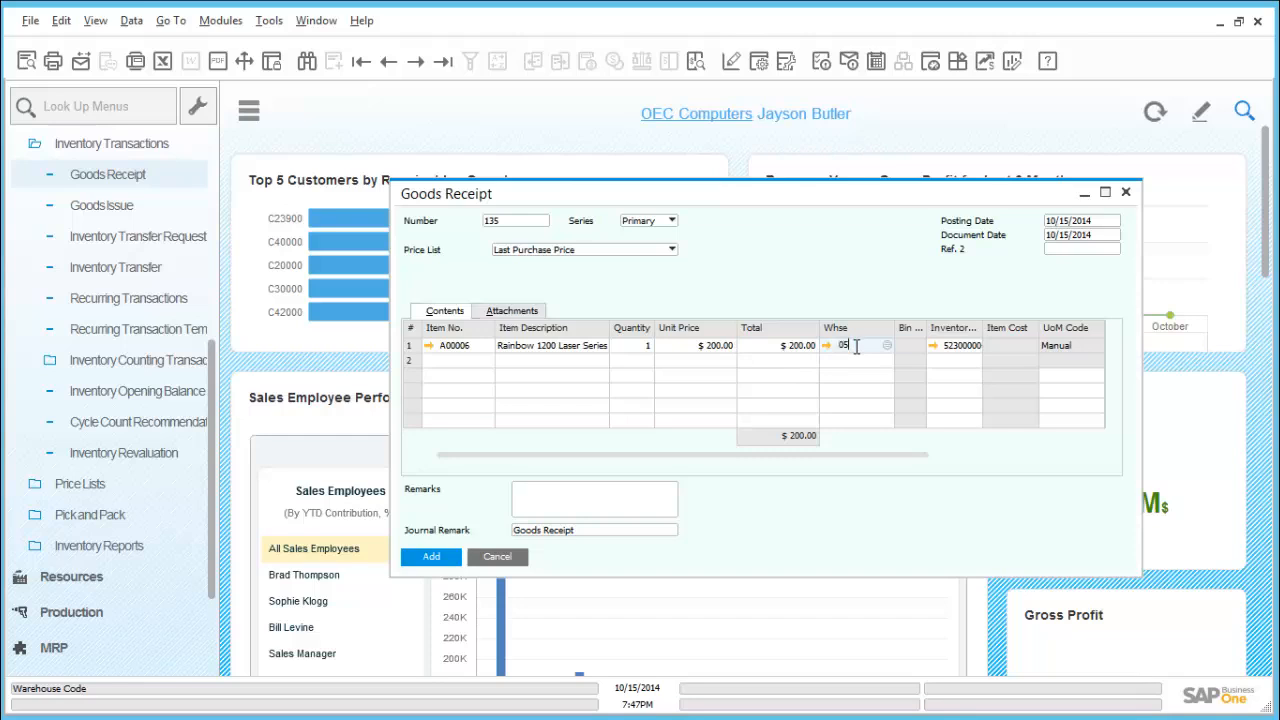
Start adding the goods receipt and enter 0005 as both manufacturer serial number and serial number for item A00006.
{"action": "key", "text": "Tab"}
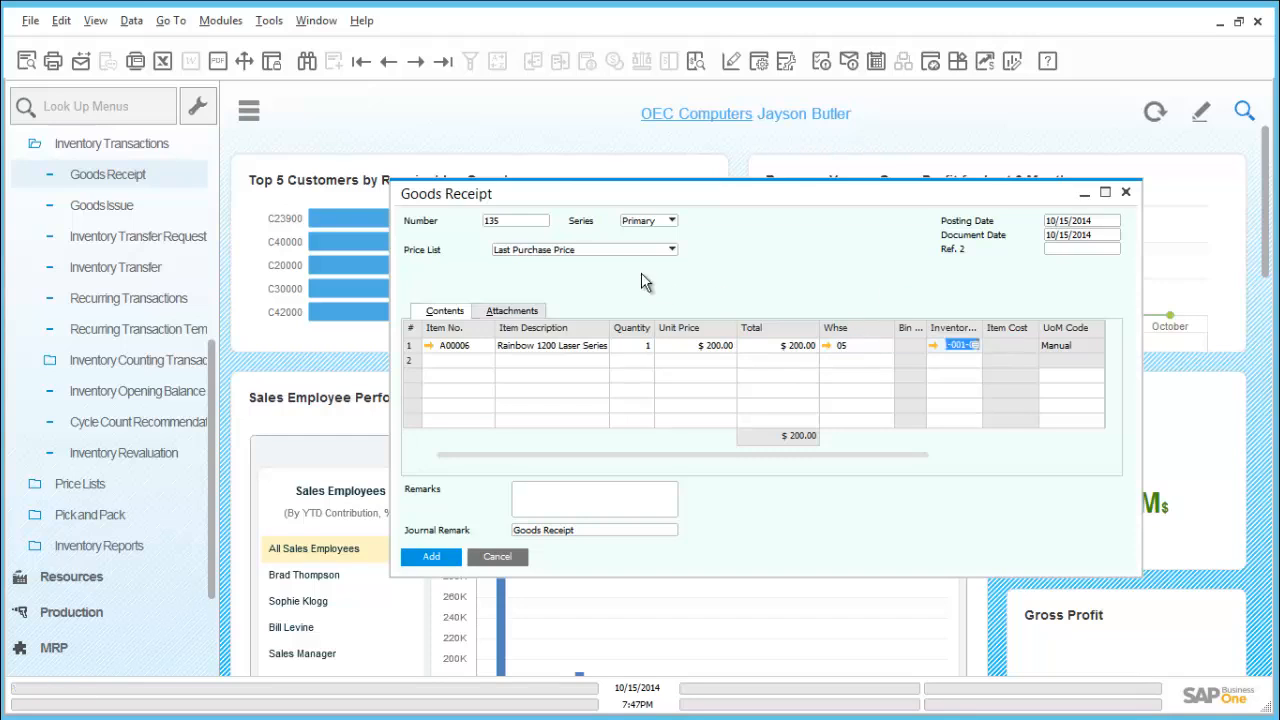
{"action": "left_click", "coordinate": [431, 556]}
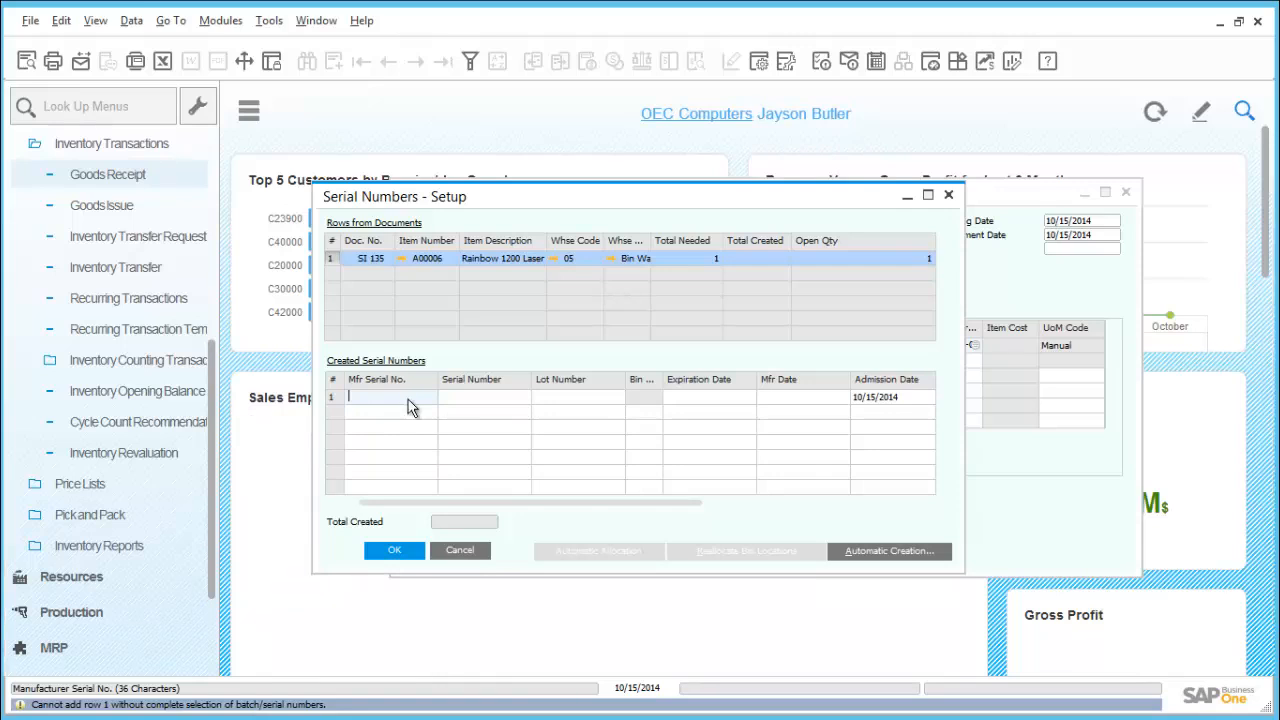
{"action": "type", "text": "0005"}
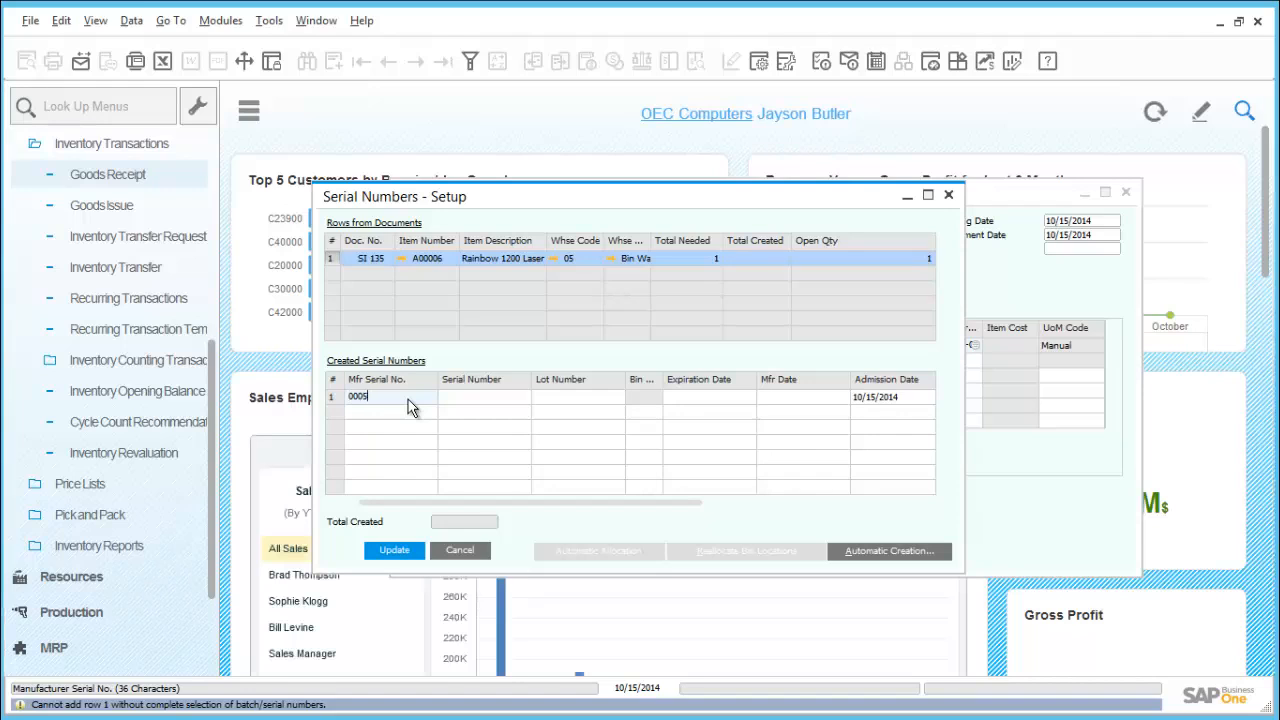
{"action": "key", "text": "Tab"}
{"action": "type", "text": "000"}
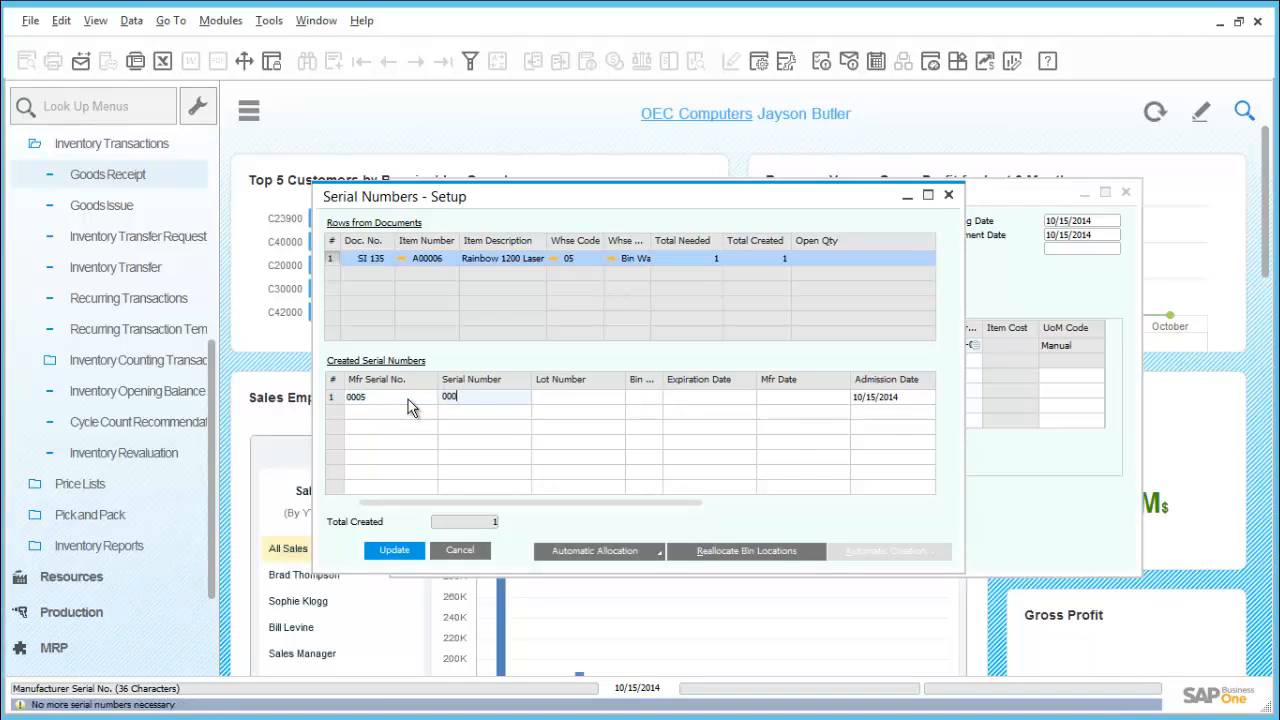
{"action": "type", "text": "5"}
{"action": "key", "text": "Tab"}
{"action": "key", "text": "Tab"}
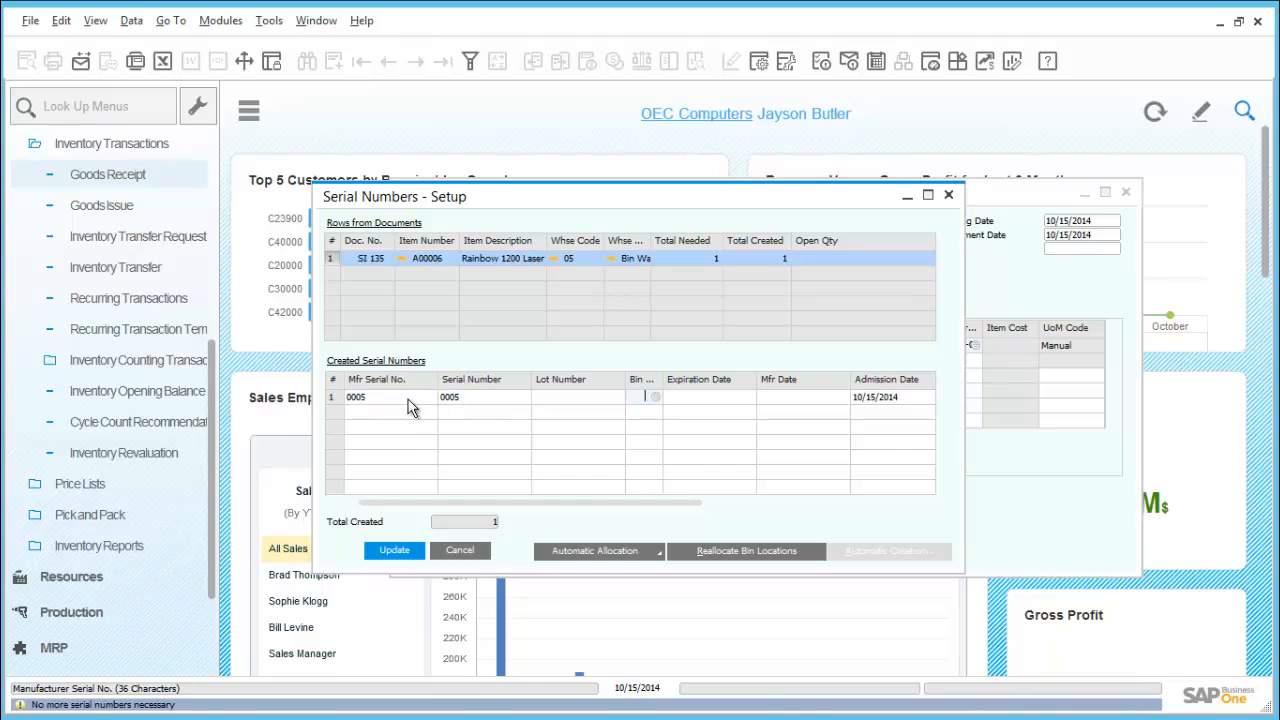
Assign bin location 05-SYSTEM-BIN-LOCATION to the new serial number, update the serial numbers setup and close it.
{"action": "key", "text": "Tab"}
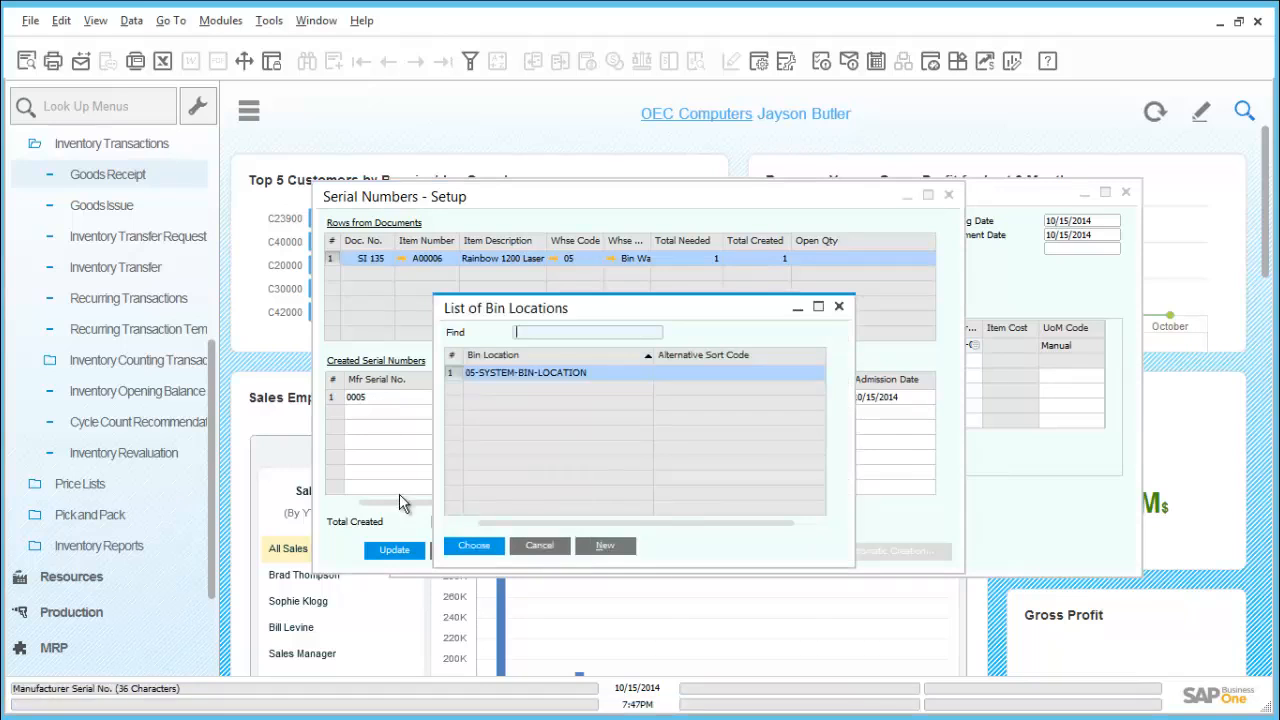
{"action": "double_click", "coordinate": [483, 381]}
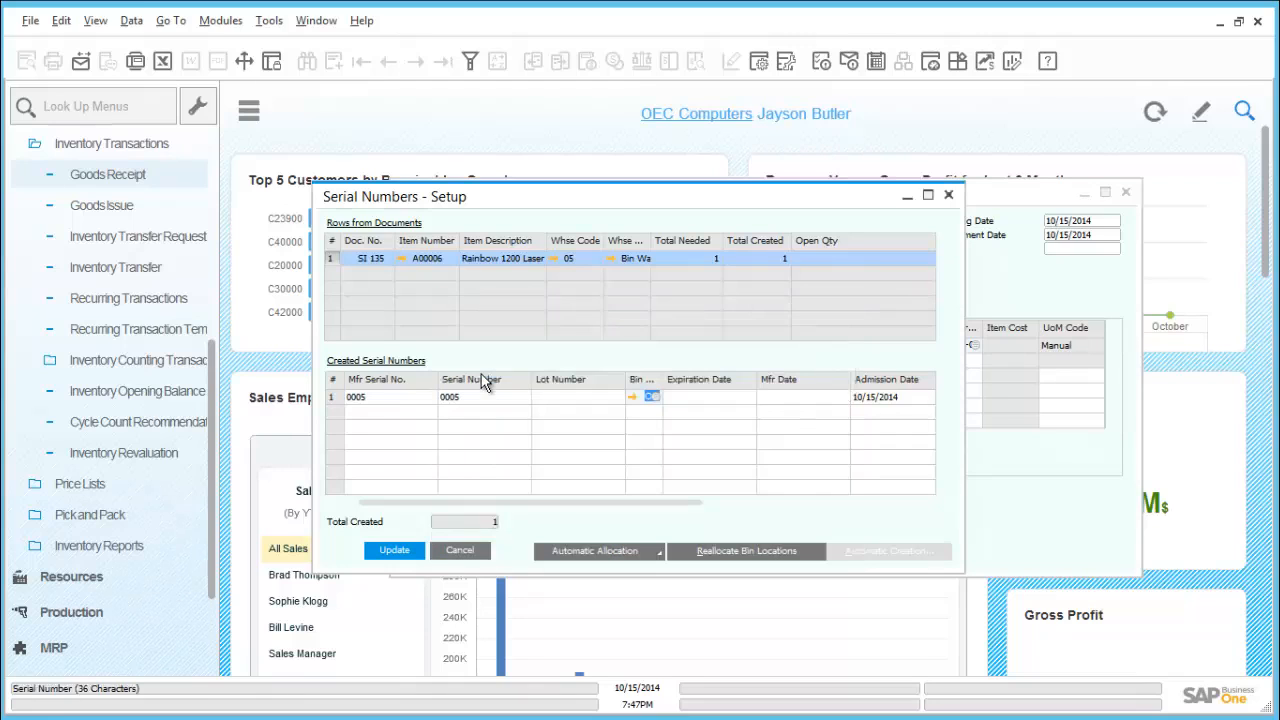
{"action": "left_click", "coordinate": [395, 550]}
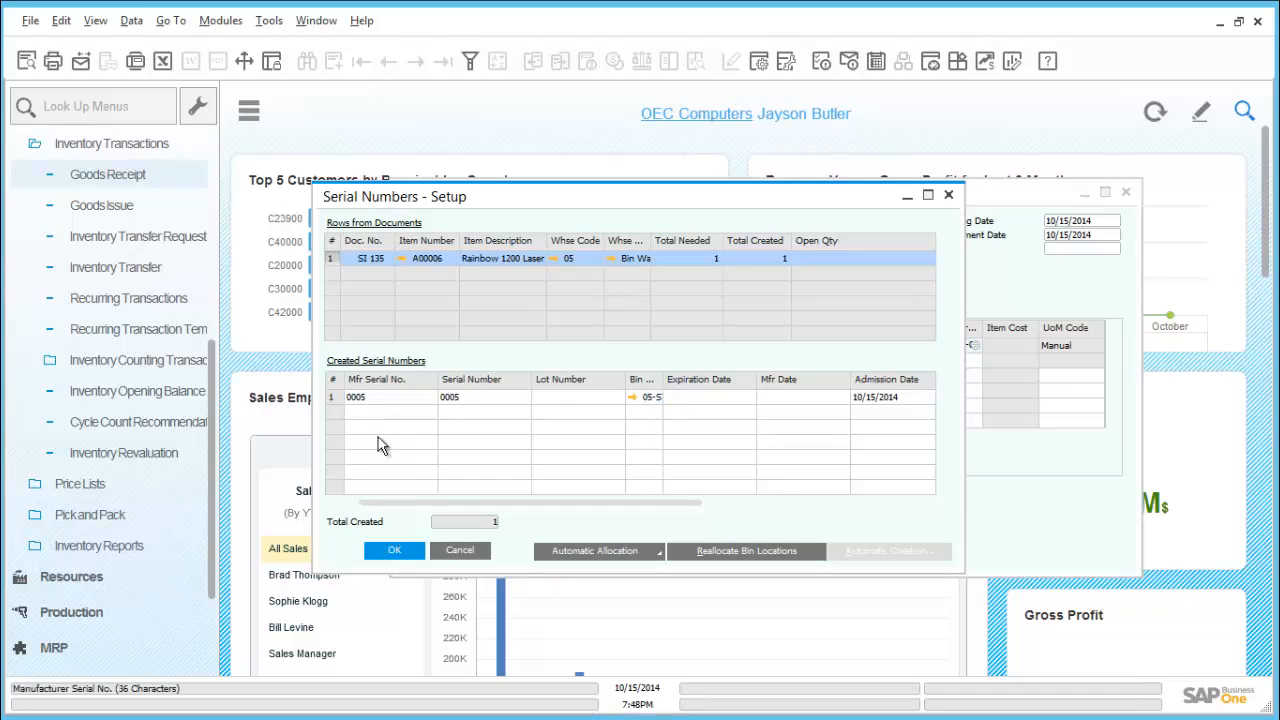
{"action": "left_click", "coordinate": [337, 397]}
{"action": "left_click", "coordinate": [390, 554]}
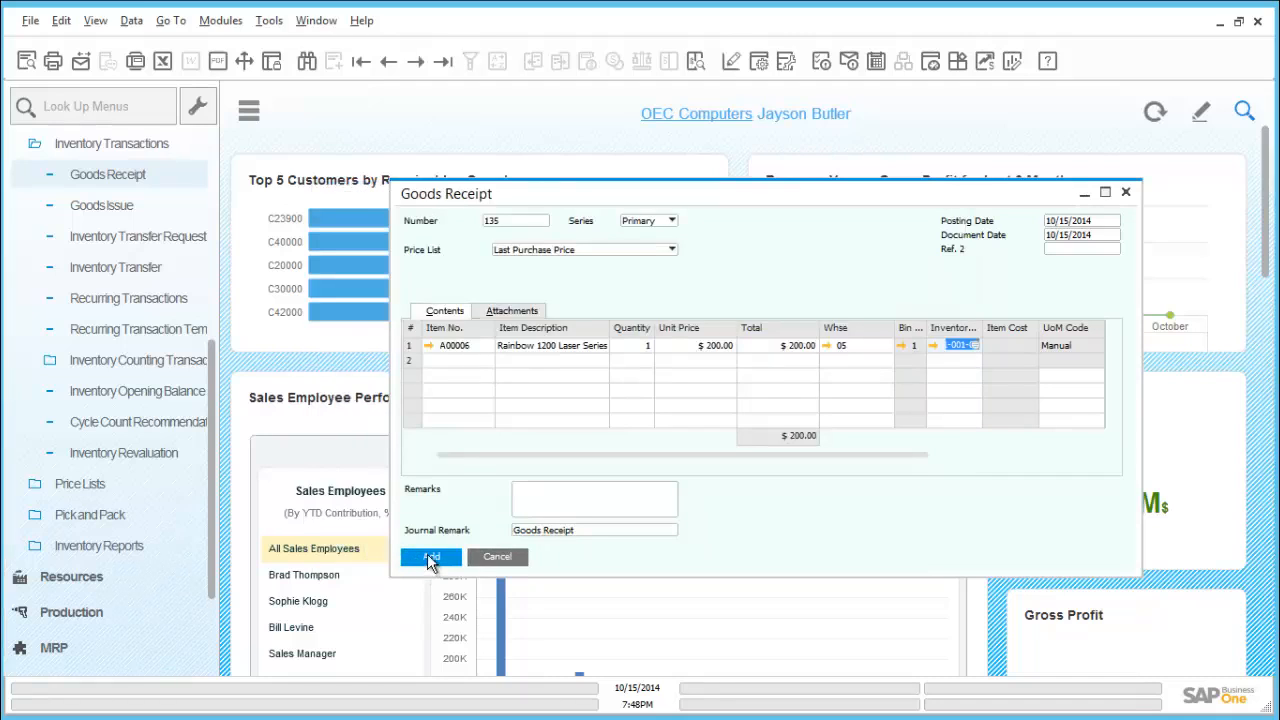
Add the goods receipt, accept that it cannot be changed, and close the goods receipt form.
{"action": "left_click", "coordinate": [430, 557]}
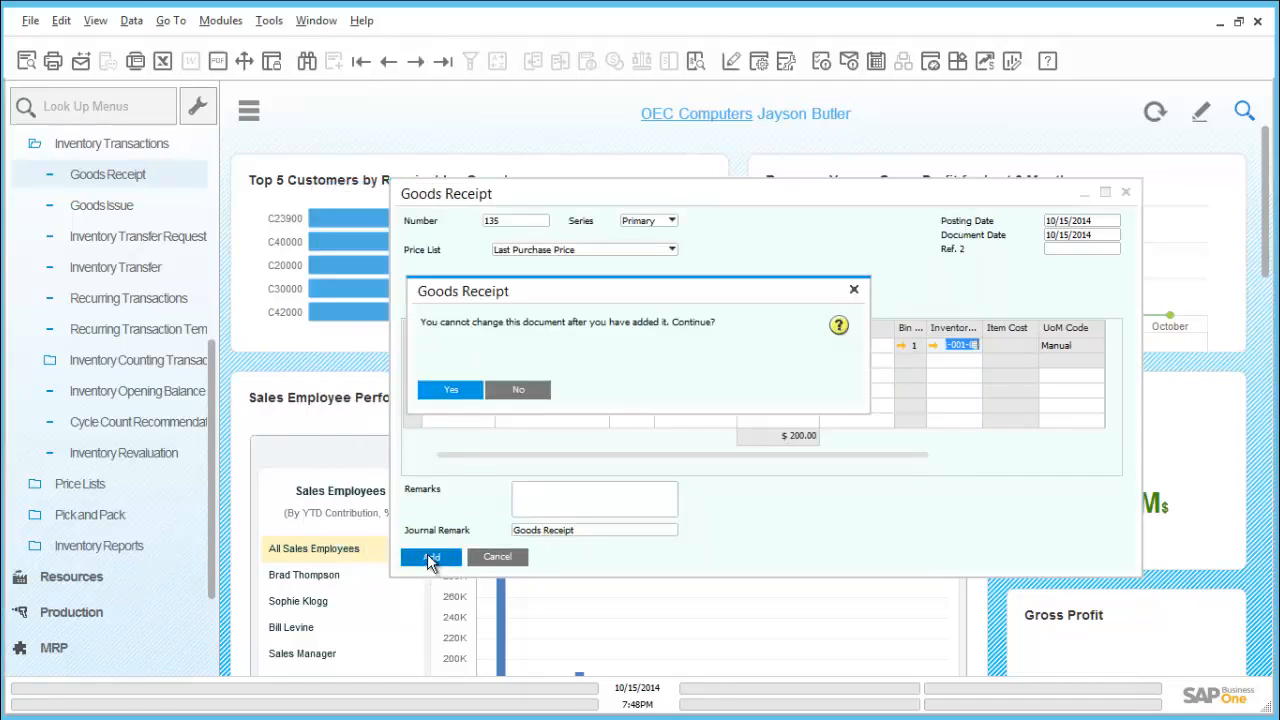
{"action": "left_click", "coordinate": [458, 391]}
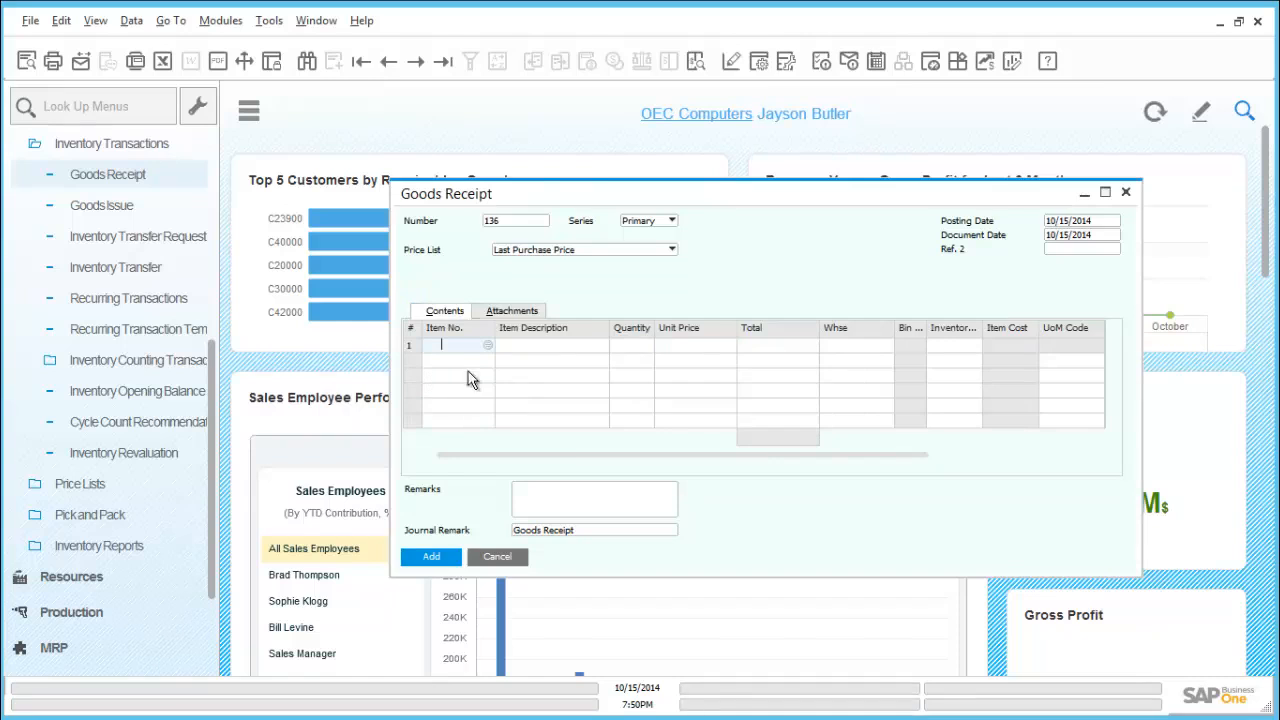
{"action": "left_click", "coordinate": [1126, 193]}
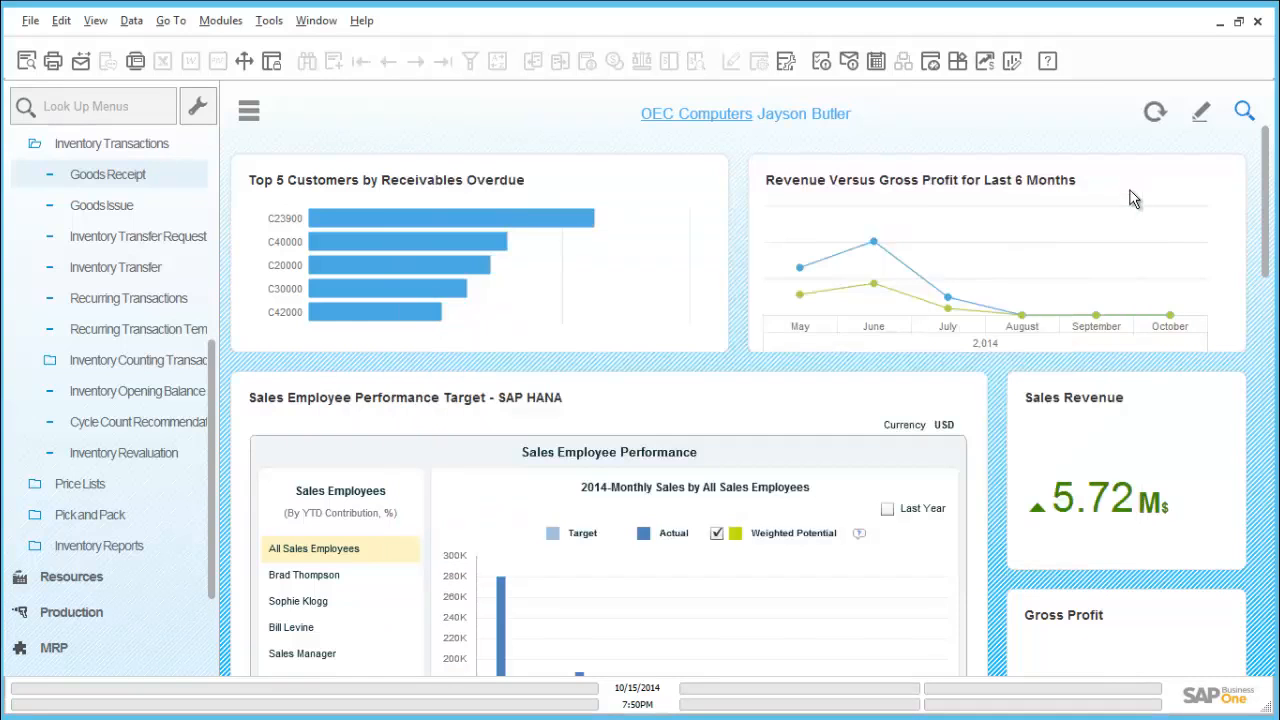
Run the Bin Location Content List from the inventory reports with the default selection criteria.
{"action": "left_click", "coordinate": [248, 115]}
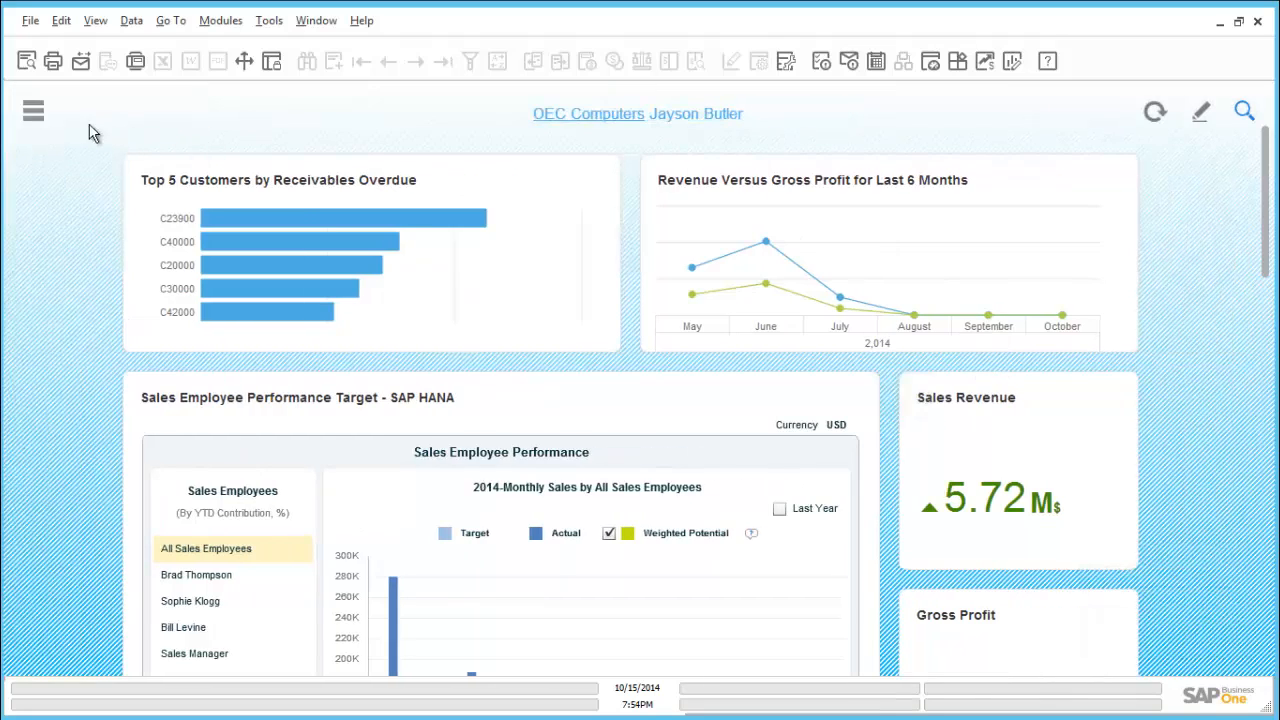
{"action": "left_click", "coordinate": [37, 114]}
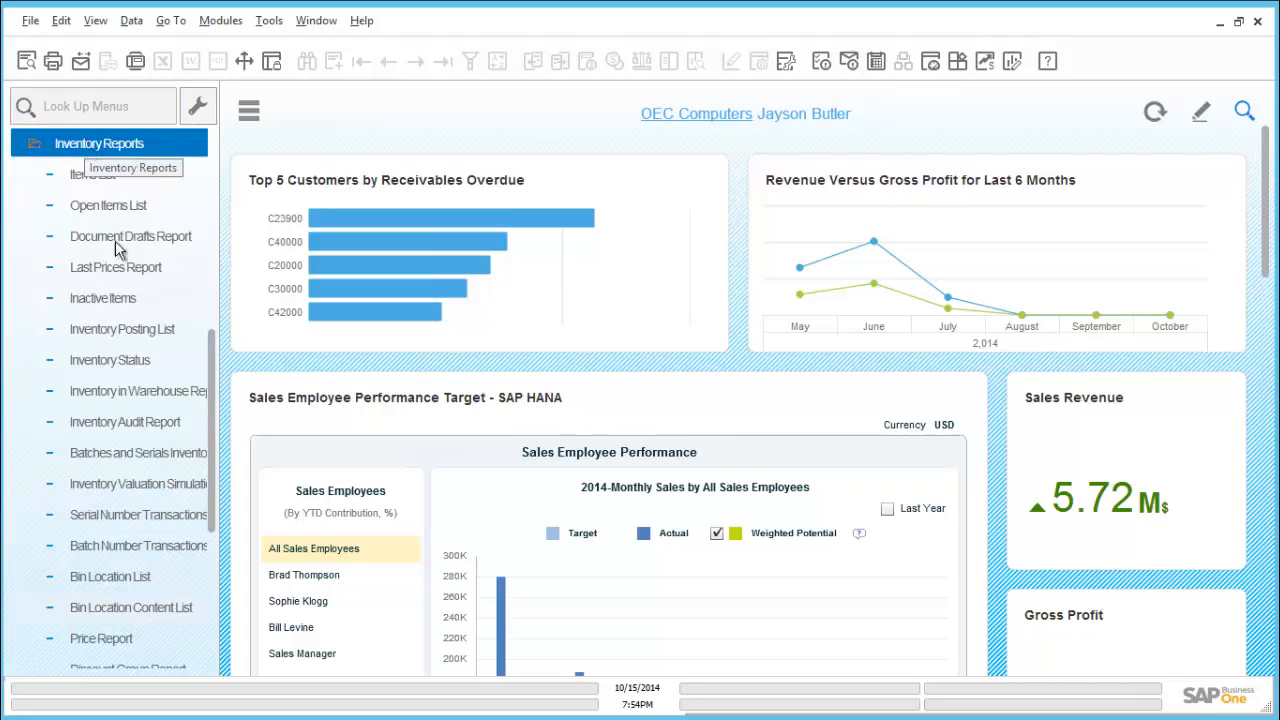
{"action": "left_click", "coordinate": [168, 608]}
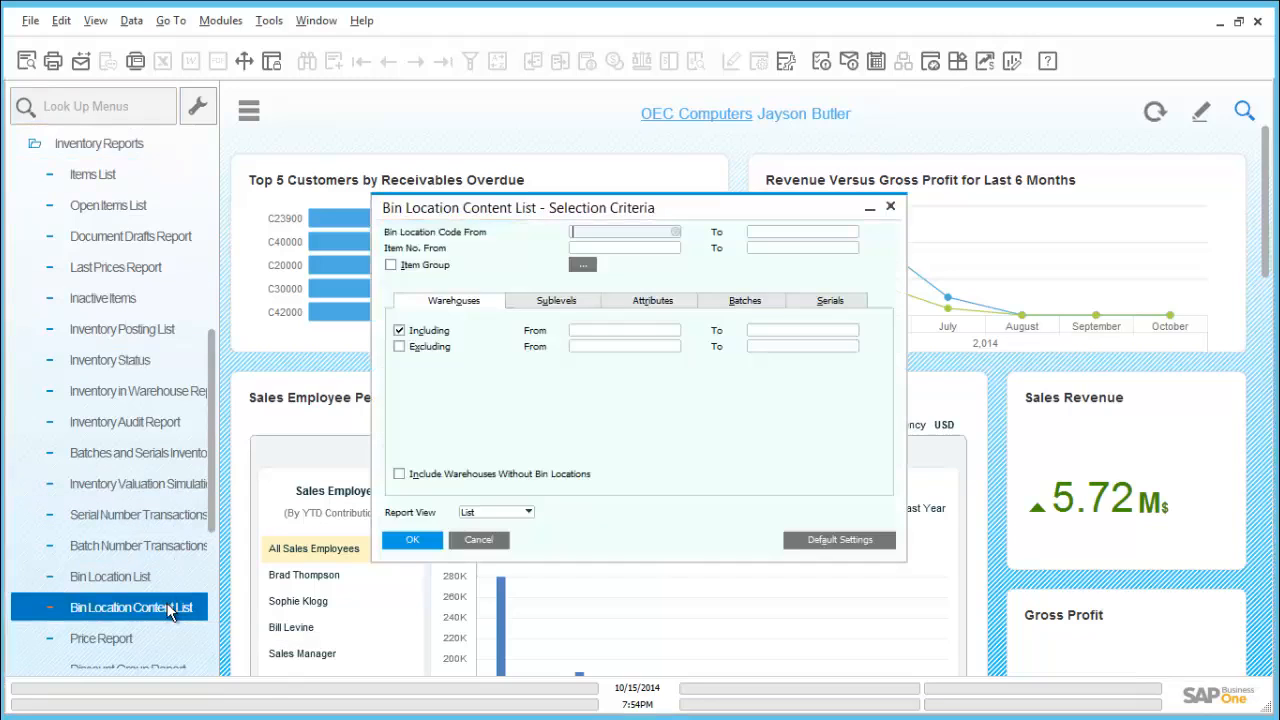
{"action": "left_click", "coordinate": [412, 540]}
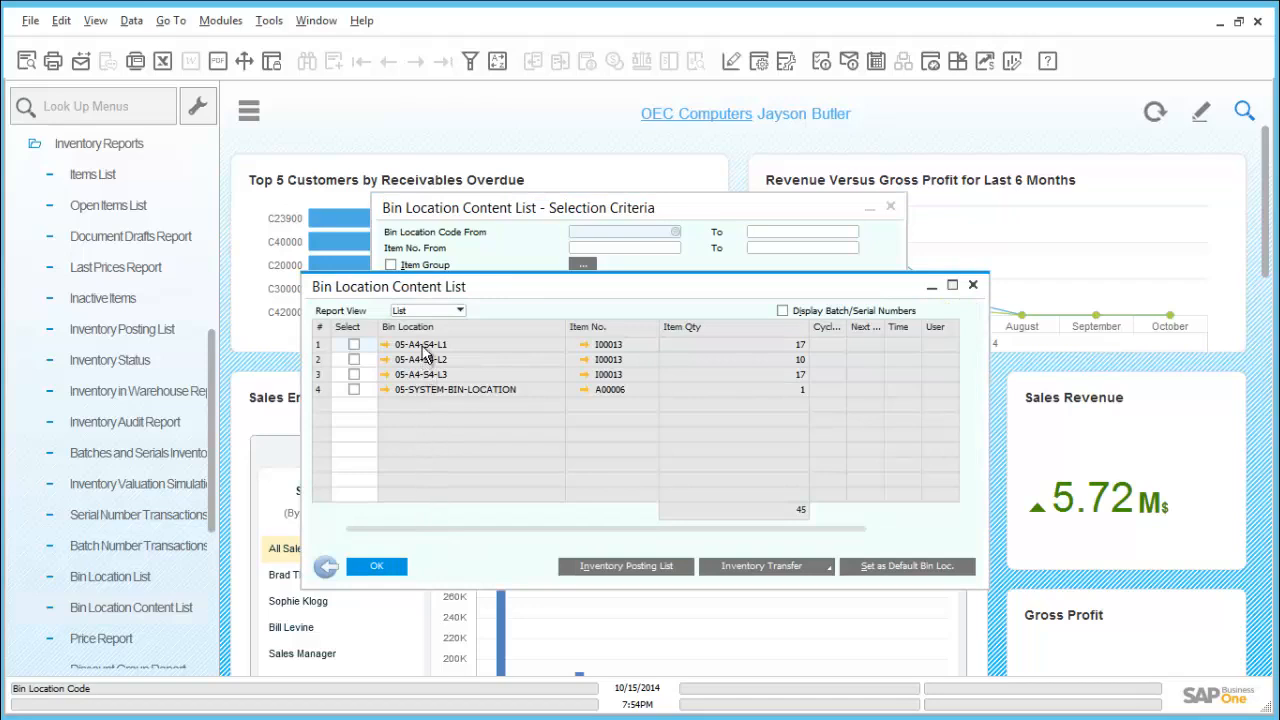
View the master data of bin 05-SYSTEM-BIN-LOCATION and the serial numbers it holds, then return to the content list.
{"action": "left_click", "coordinate": [385, 390]}
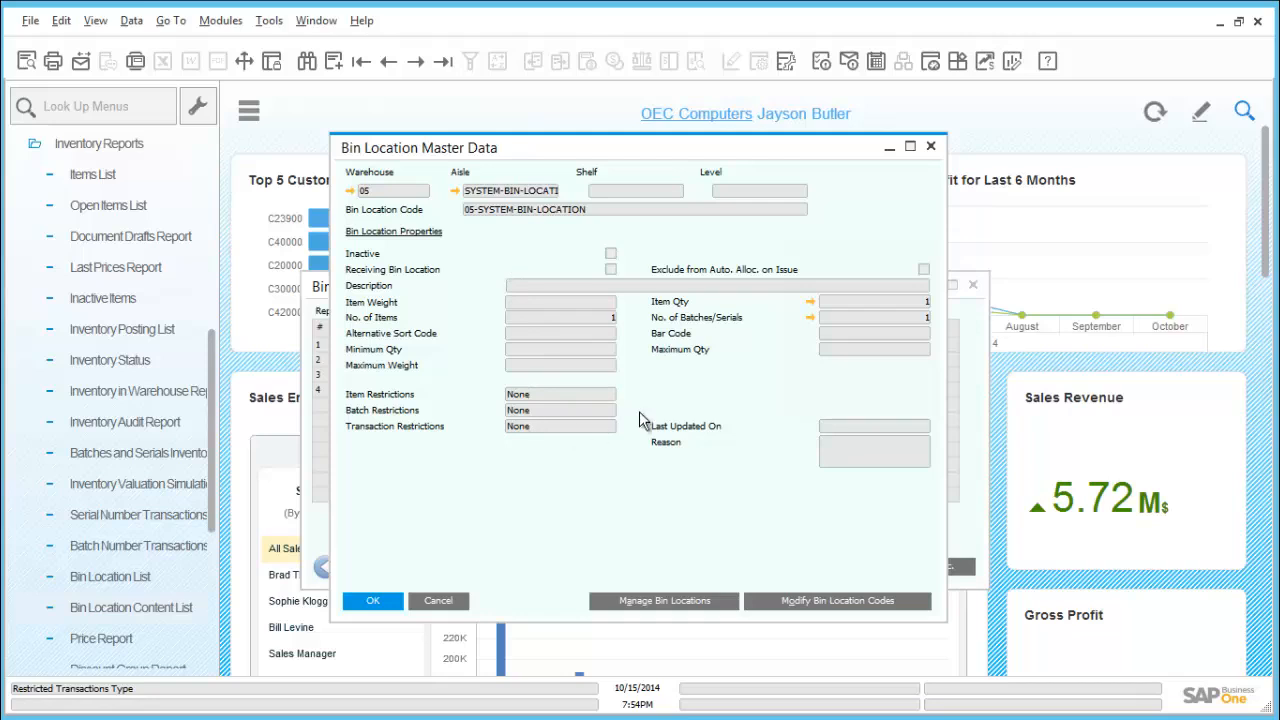
{"action": "left_click", "coordinate": [809, 318]}
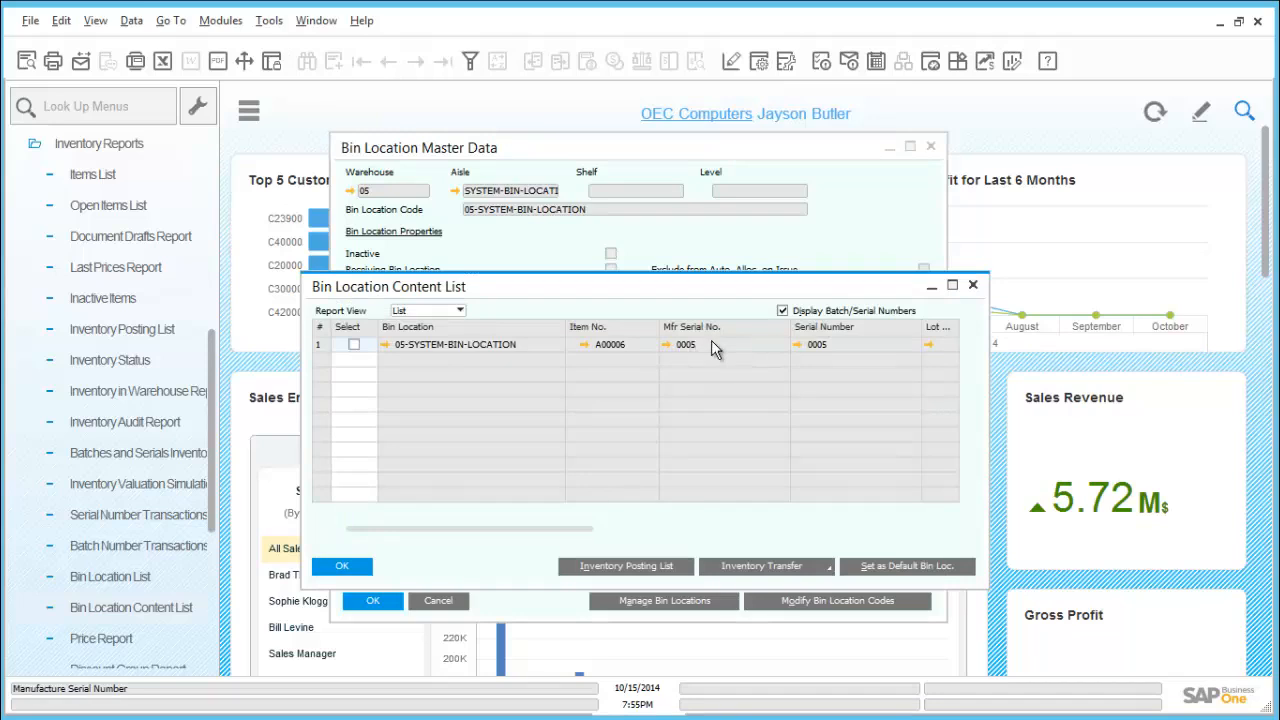
{"action": "left_click", "coordinate": [342, 565]}
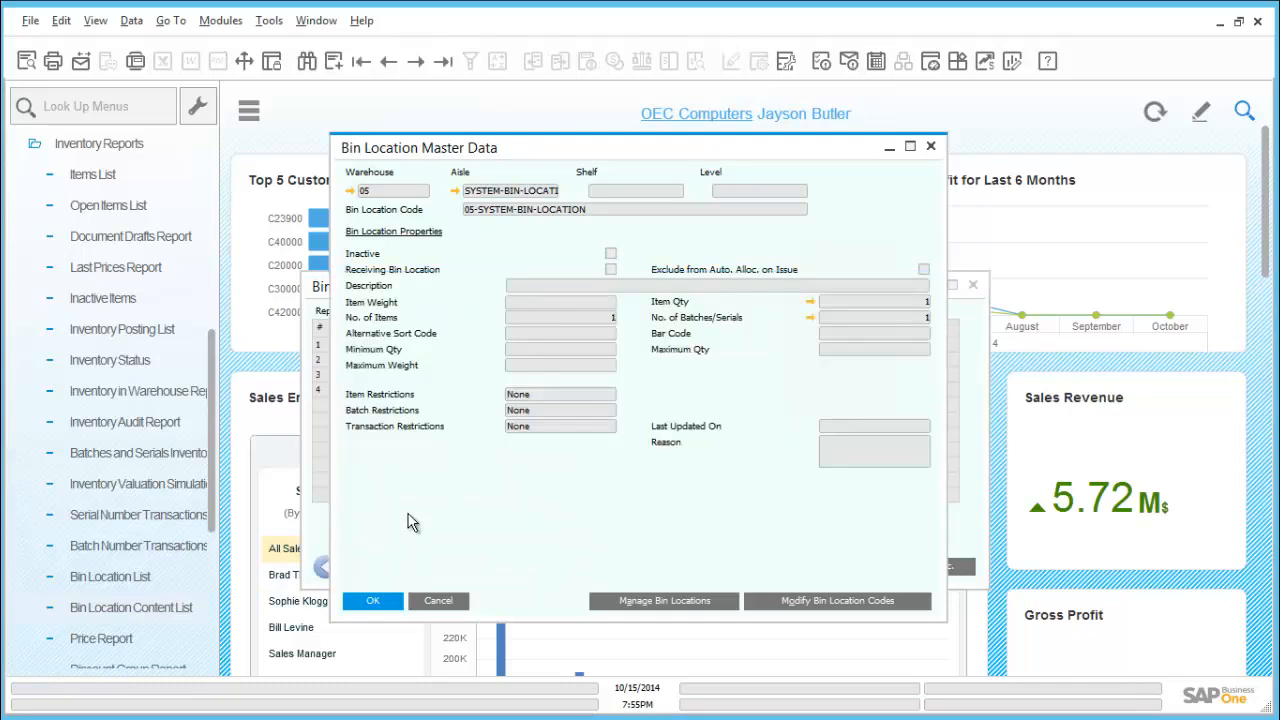
{"action": "left_click", "coordinate": [440, 599]}
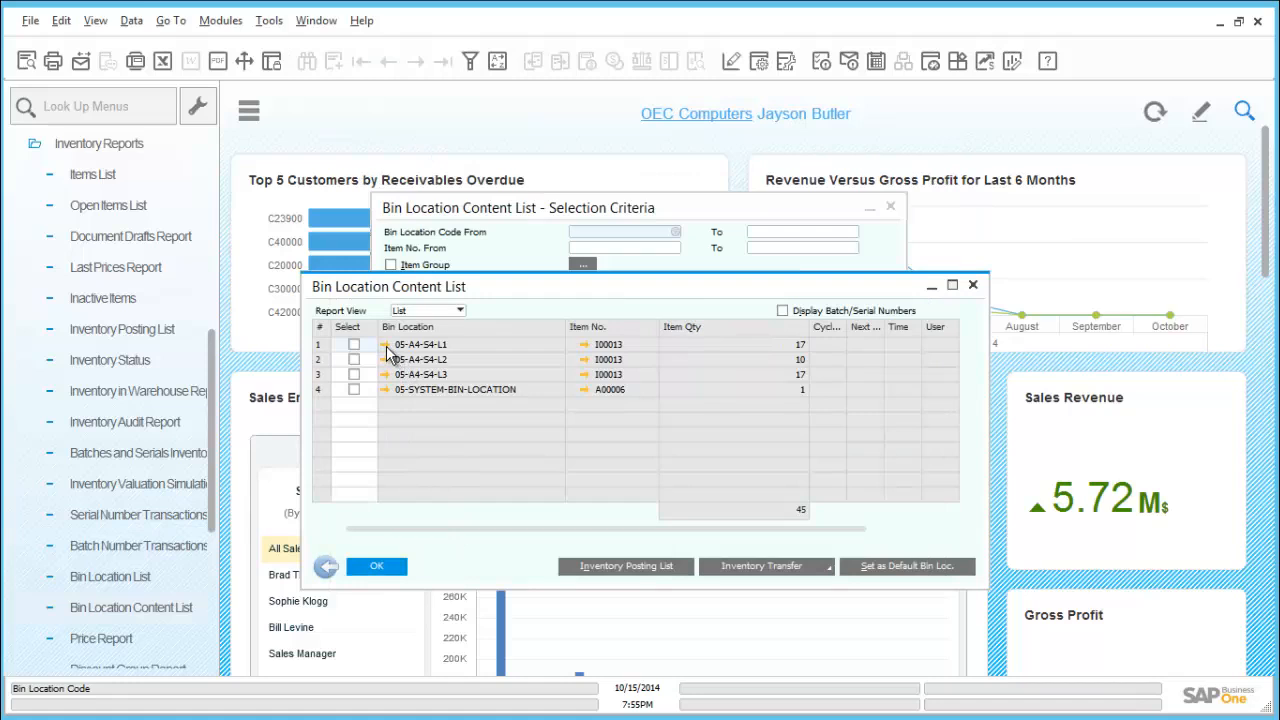
View the master data and item quantity of bin 05-A4-S4-L1, then close the Bin Location Content List.
{"action": "left_click", "coordinate": [386, 344]}
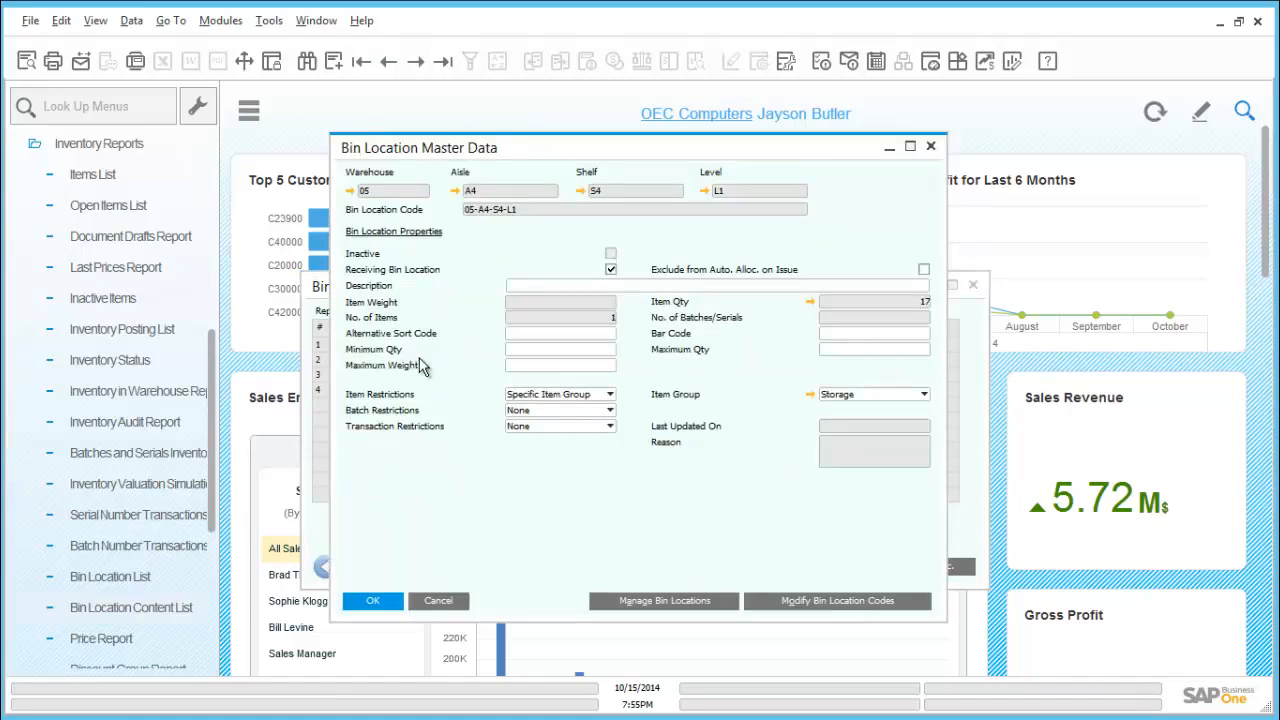
{"action": "left_click", "coordinate": [810, 301]}
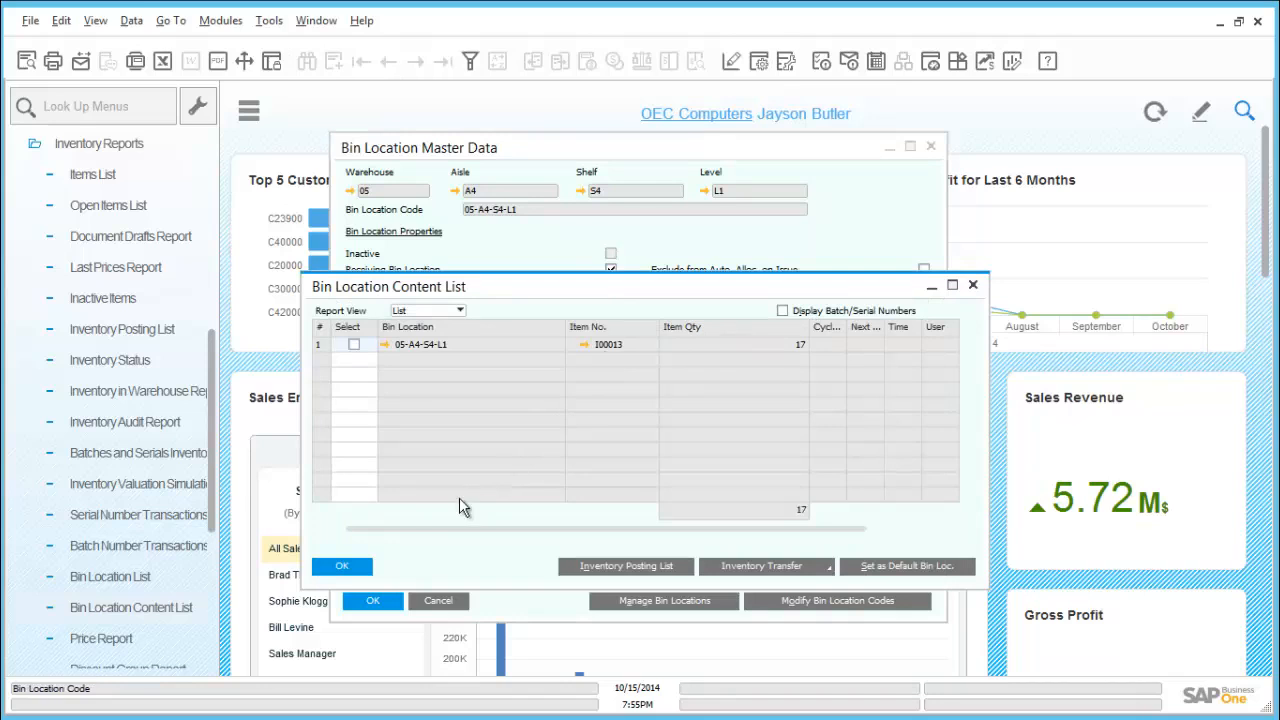
{"action": "left_click", "coordinate": [360, 570]}
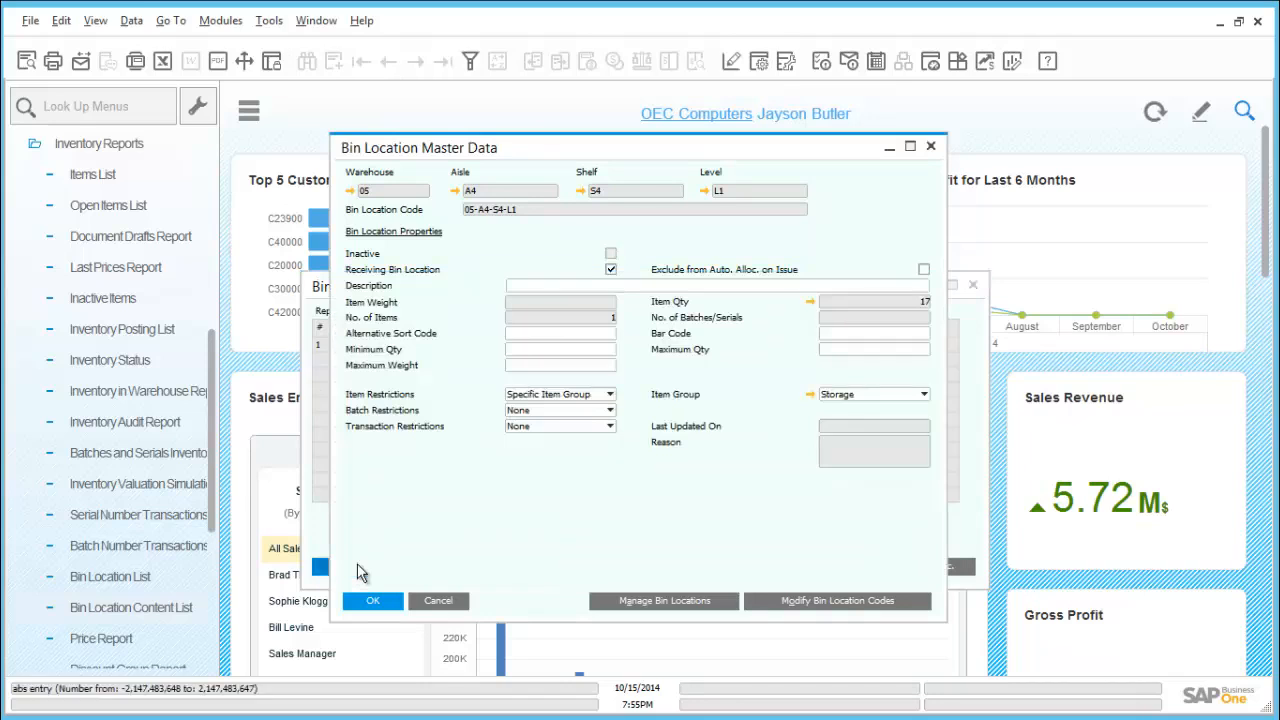
{"action": "left_click", "coordinate": [375, 601]}
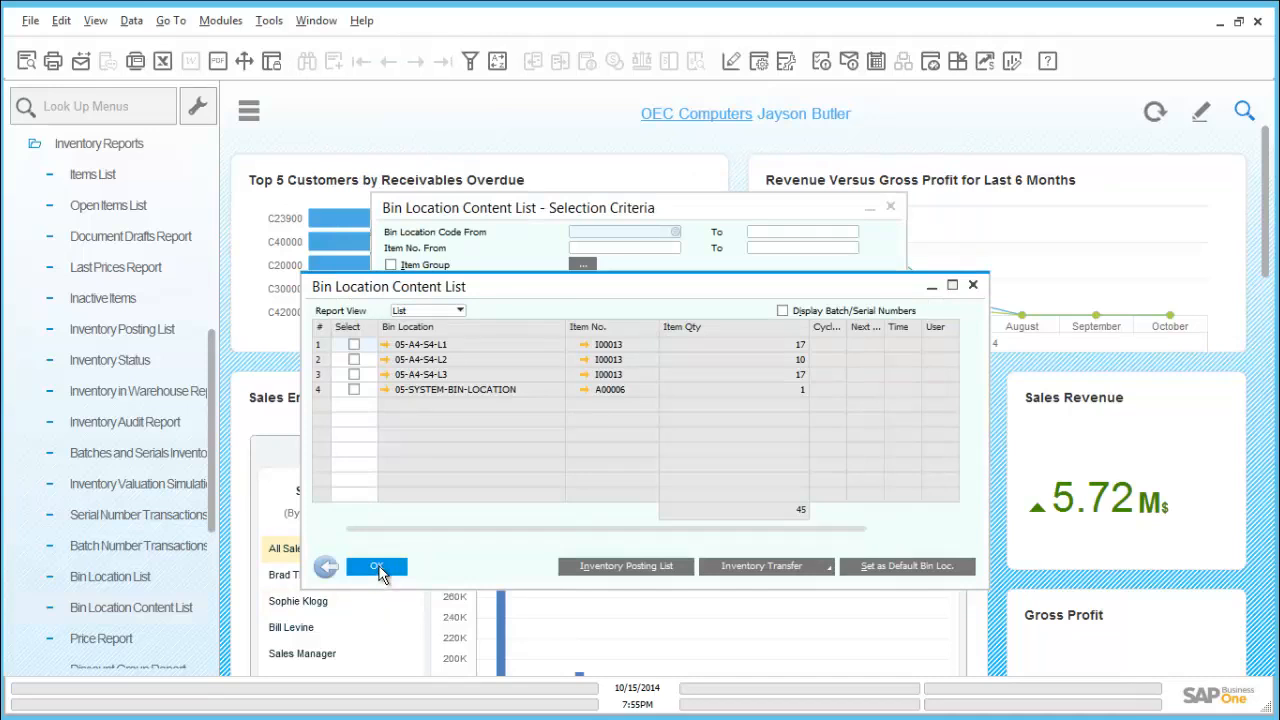
{"action": "left_click", "coordinate": [376, 568]}
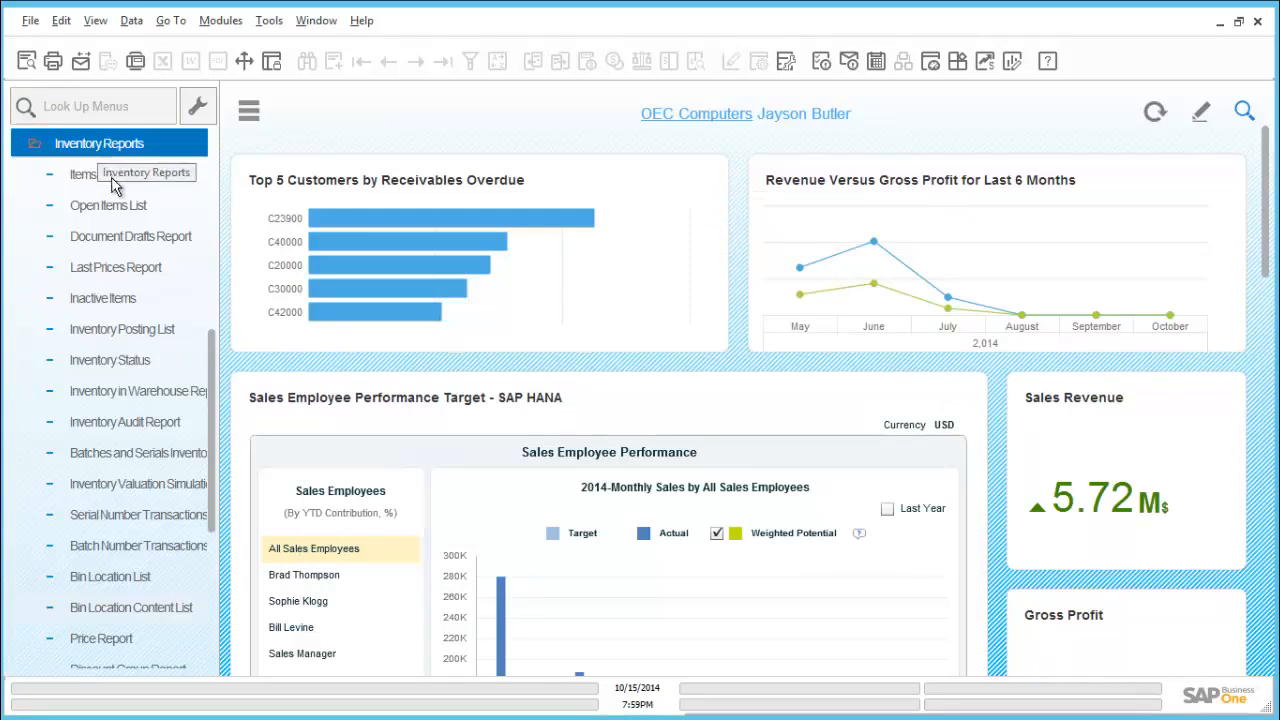
Run the detailed Inventory in Warehouse Report for all items and warehouses, leaving the item code range empty.
{"action": "left_click", "coordinate": [108, 205]}
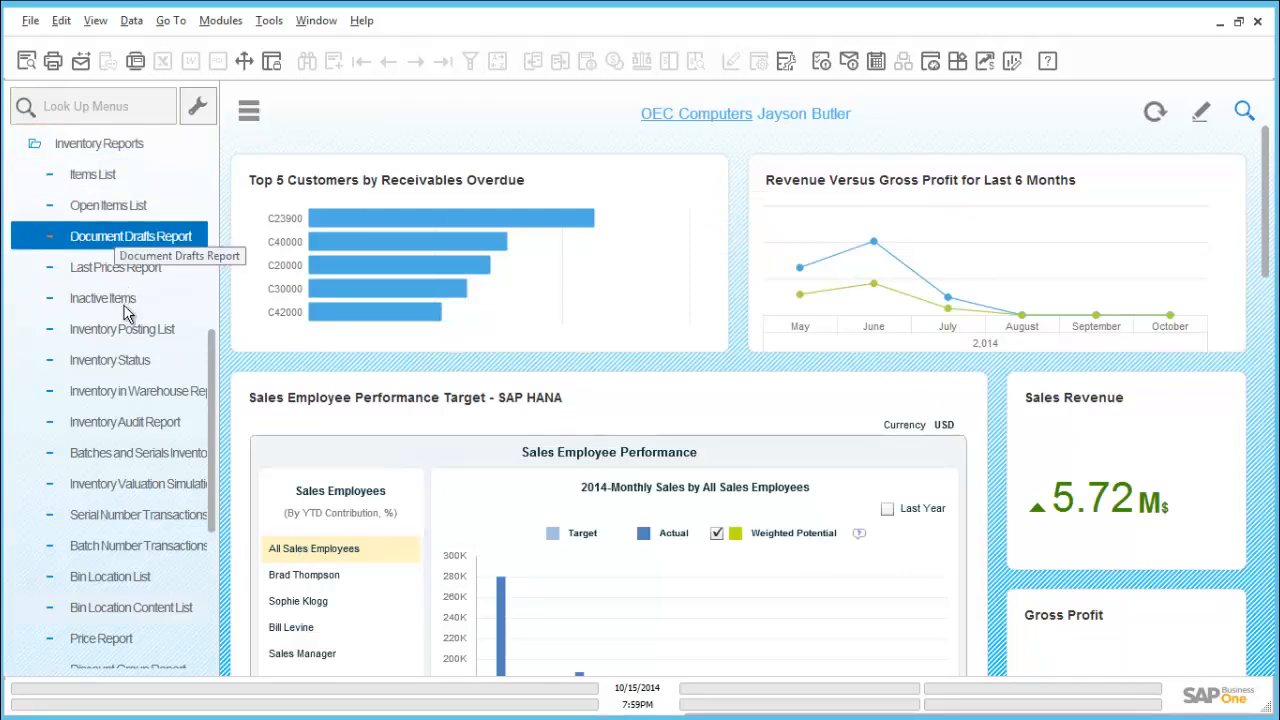
{"action": "left_click", "coordinate": [145, 392]}
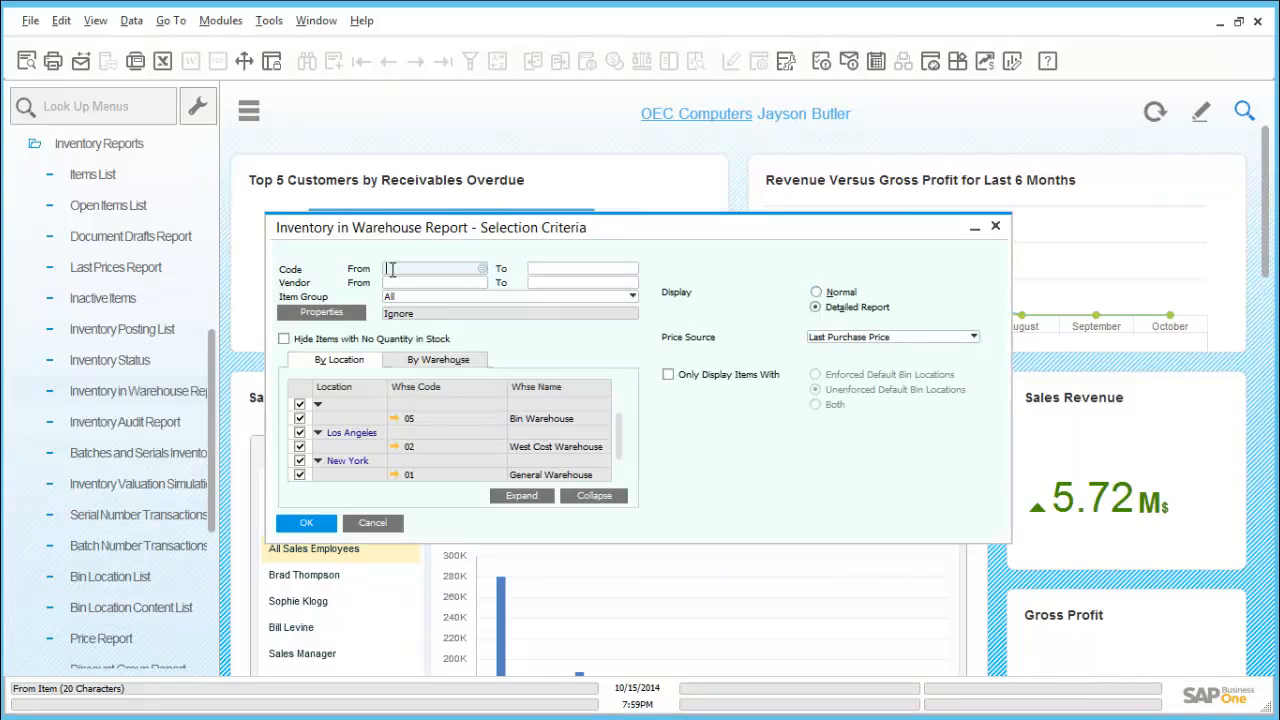
{"action": "left_click", "coordinate": [484, 270]}
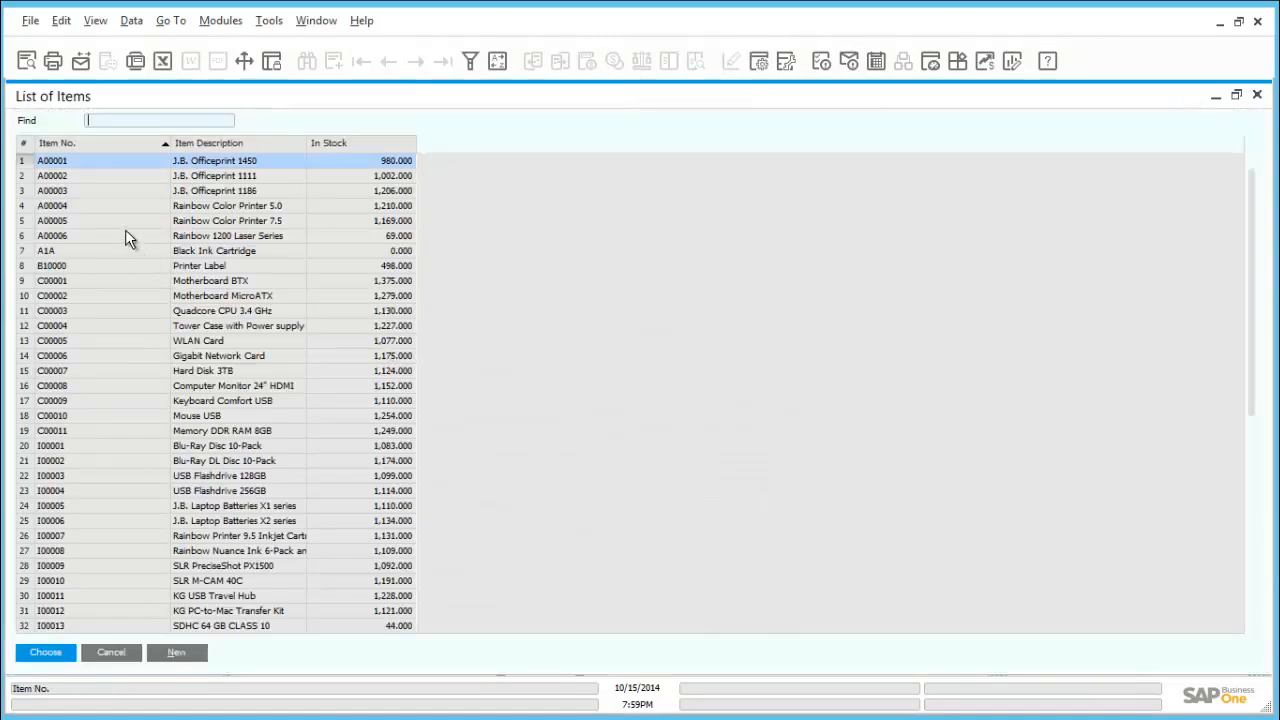
{"action": "left_click", "coordinate": [120, 652]}
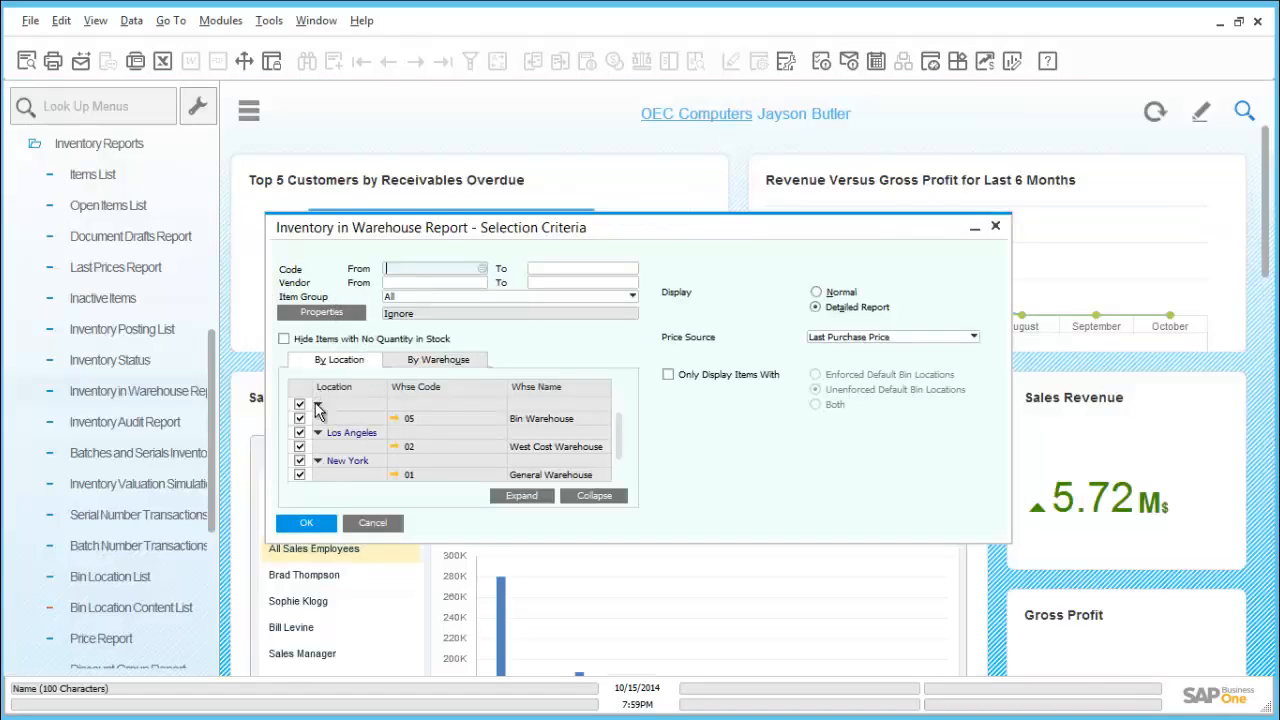
{"action": "left_click", "coordinate": [308, 526]}
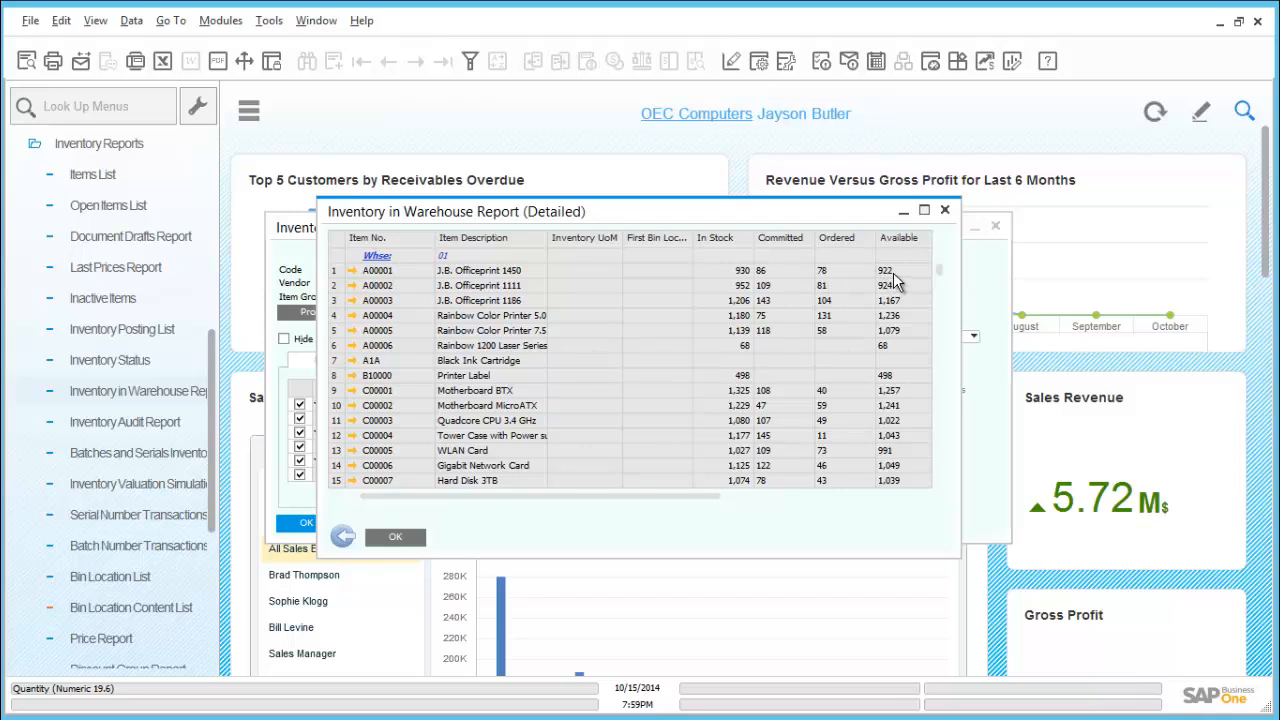
Rerun the Inventory in Warehouse Report with the Normal display and view its committed and ordered quantities.
{"action": "left_click", "coordinate": [342, 537]}
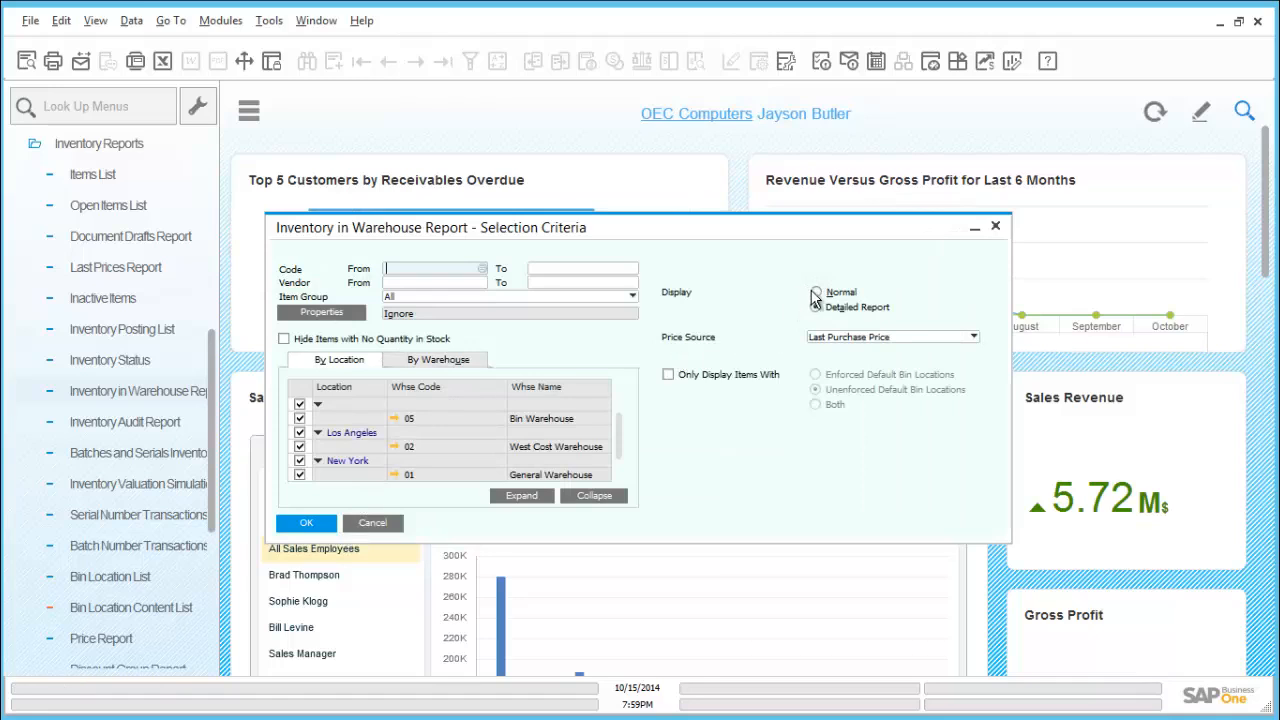
{"action": "left_click", "coordinate": [816, 292]}
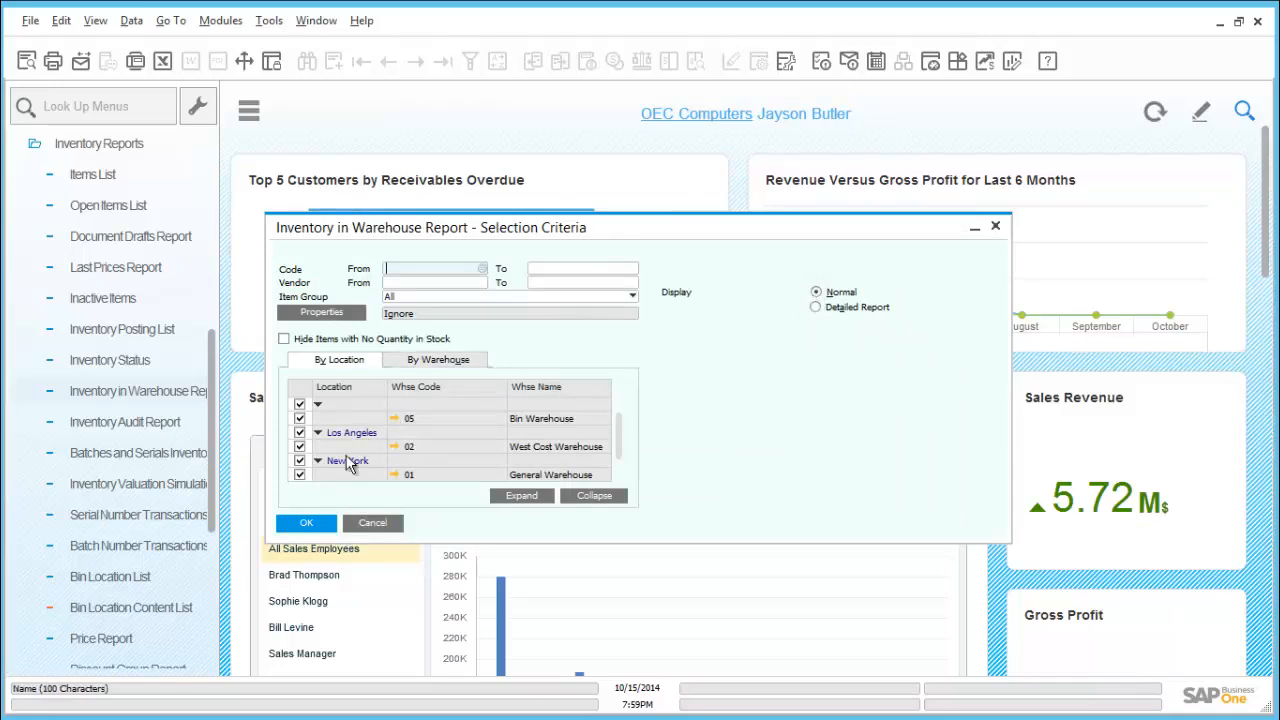
{"action": "left_click", "coordinate": [312, 523]}
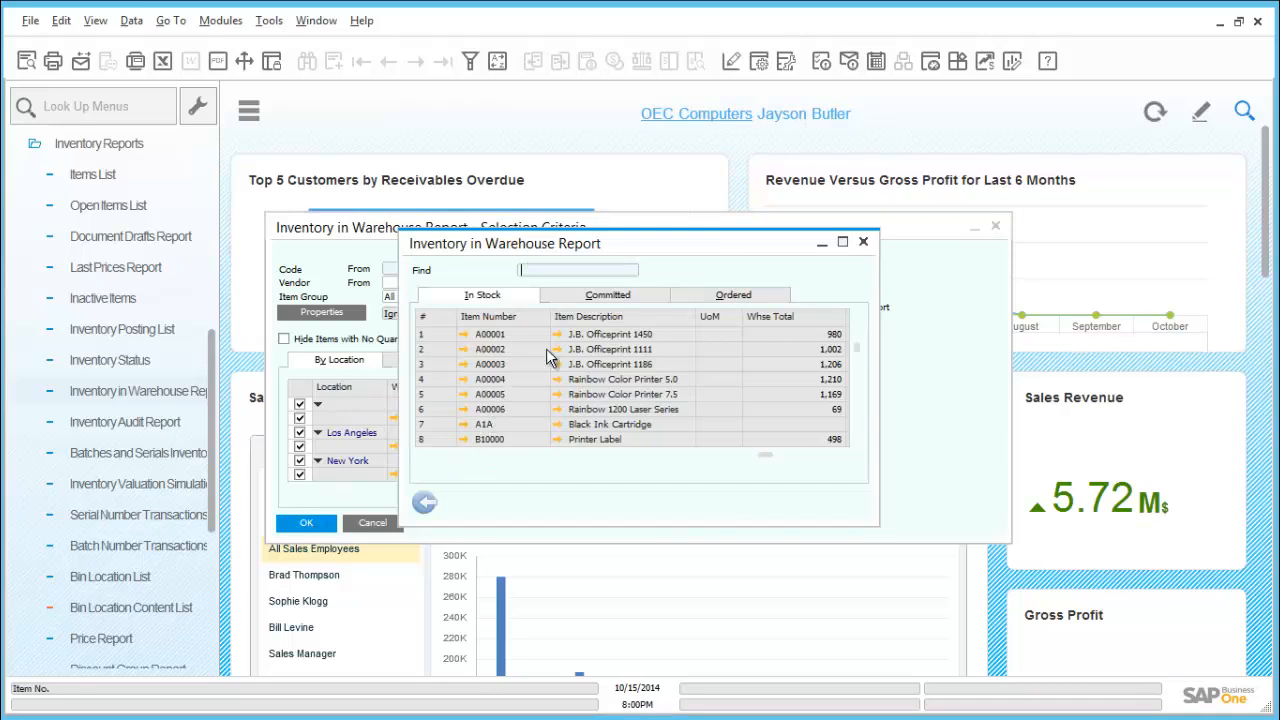
{"action": "left_click", "coordinate": [617, 298]}
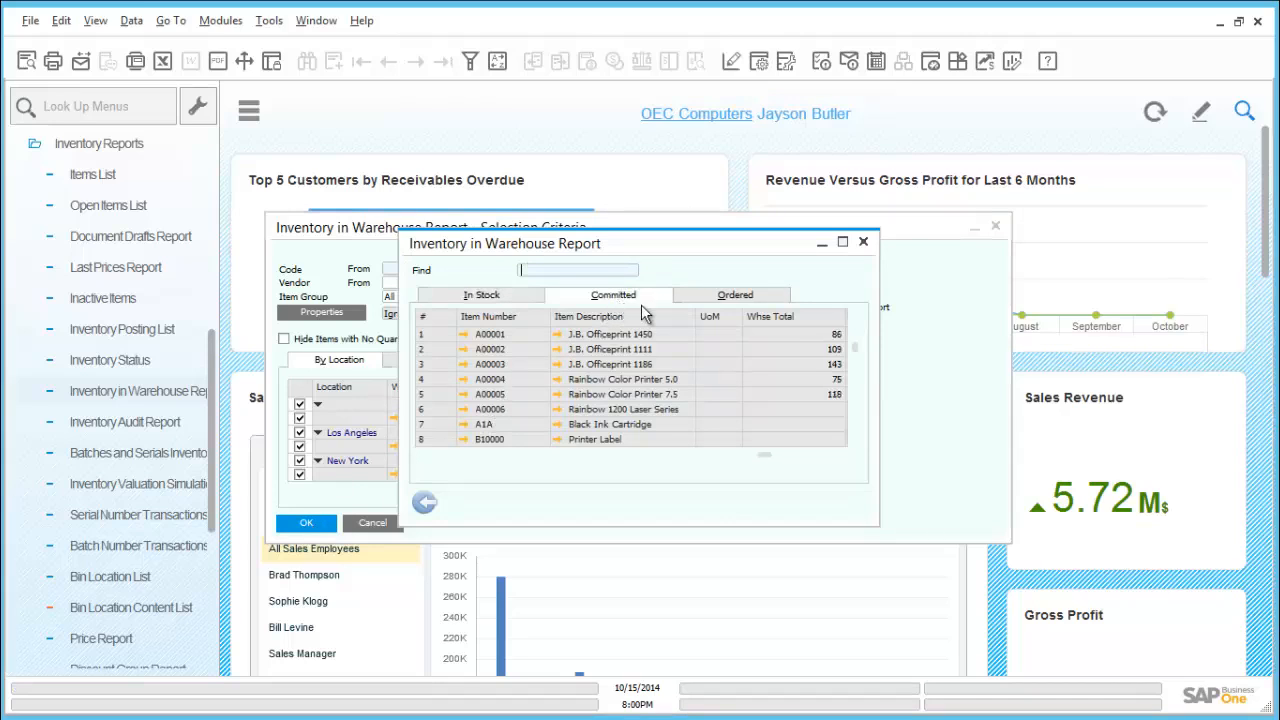
{"action": "left_click", "coordinate": [695, 300]}
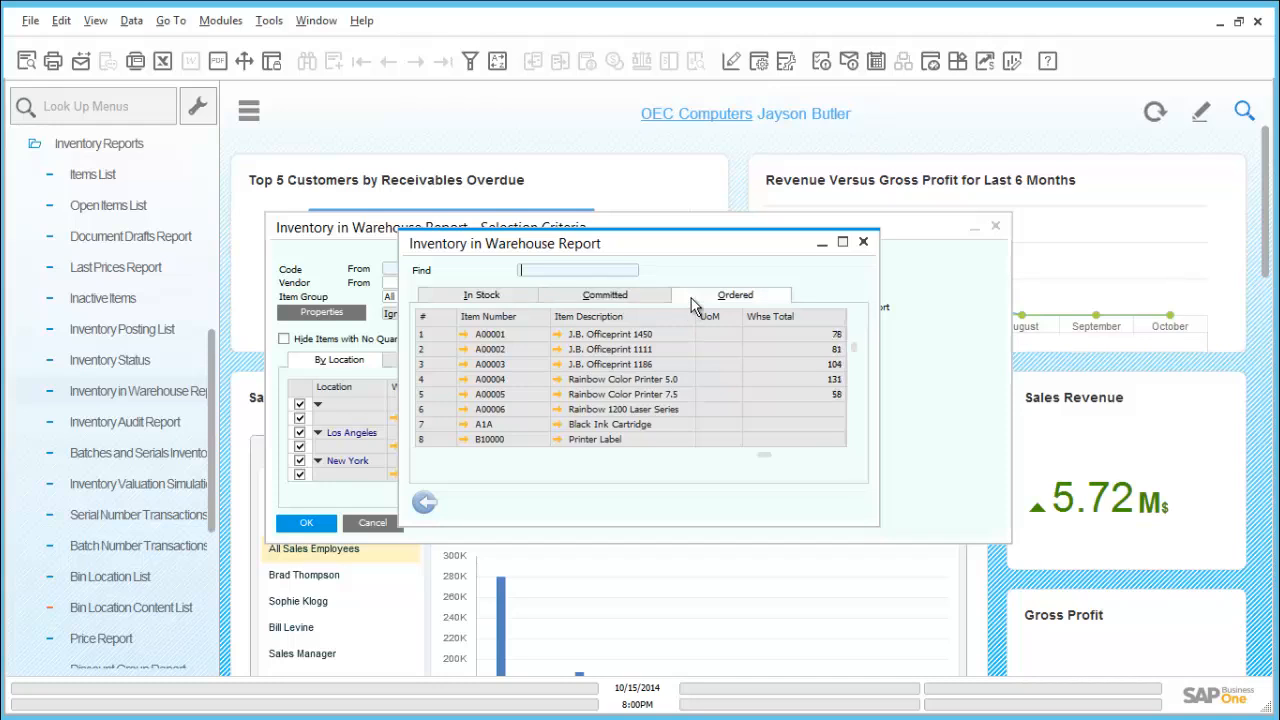
View the in-stock quantities in the Inventory in Warehouse Report, then close the report and its selection criteria.
{"action": "left_click", "coordinate": [483, 305]}
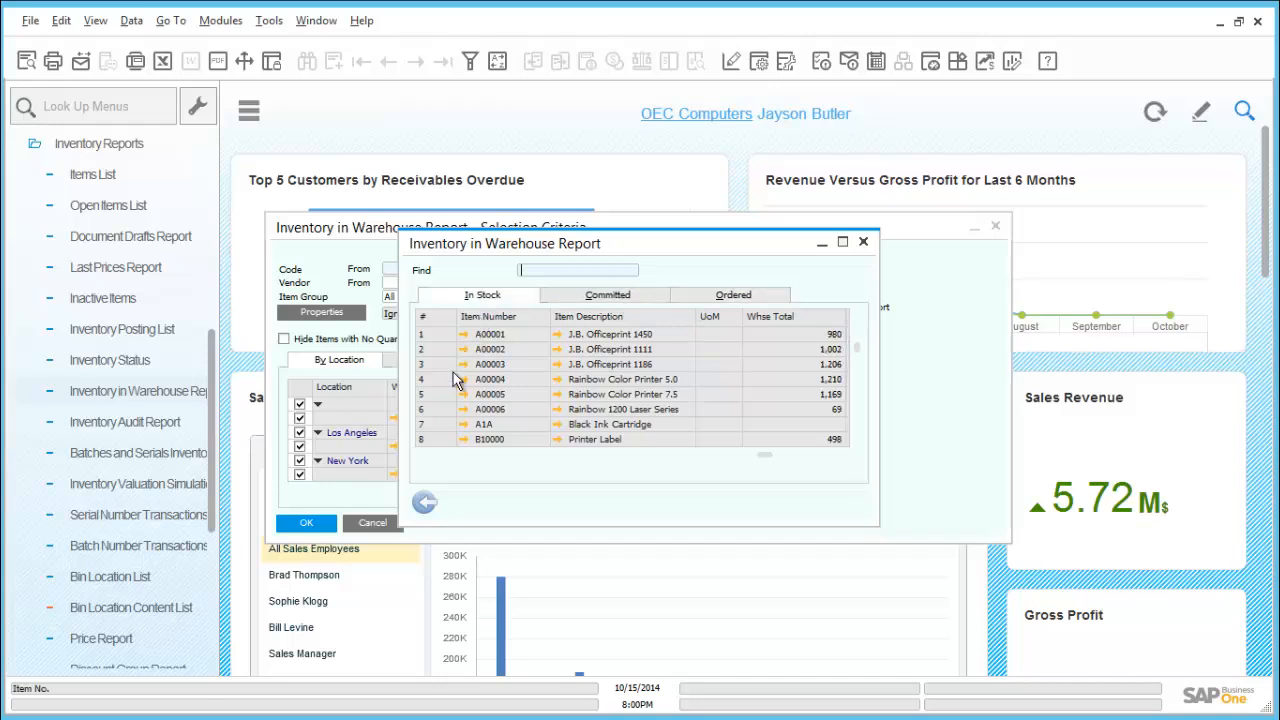
{"action": "left_click", "coordinate": [424, 503]}
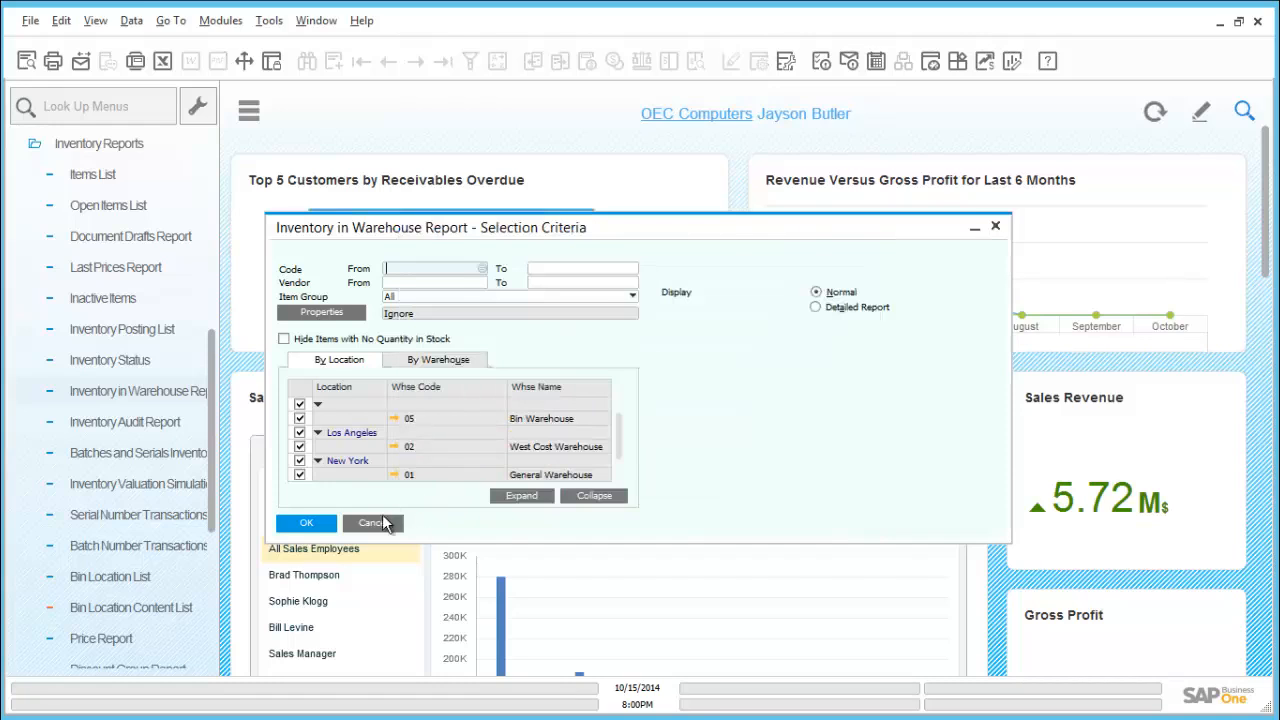
{"action": "left_click", "coordinate": [382, 520]}
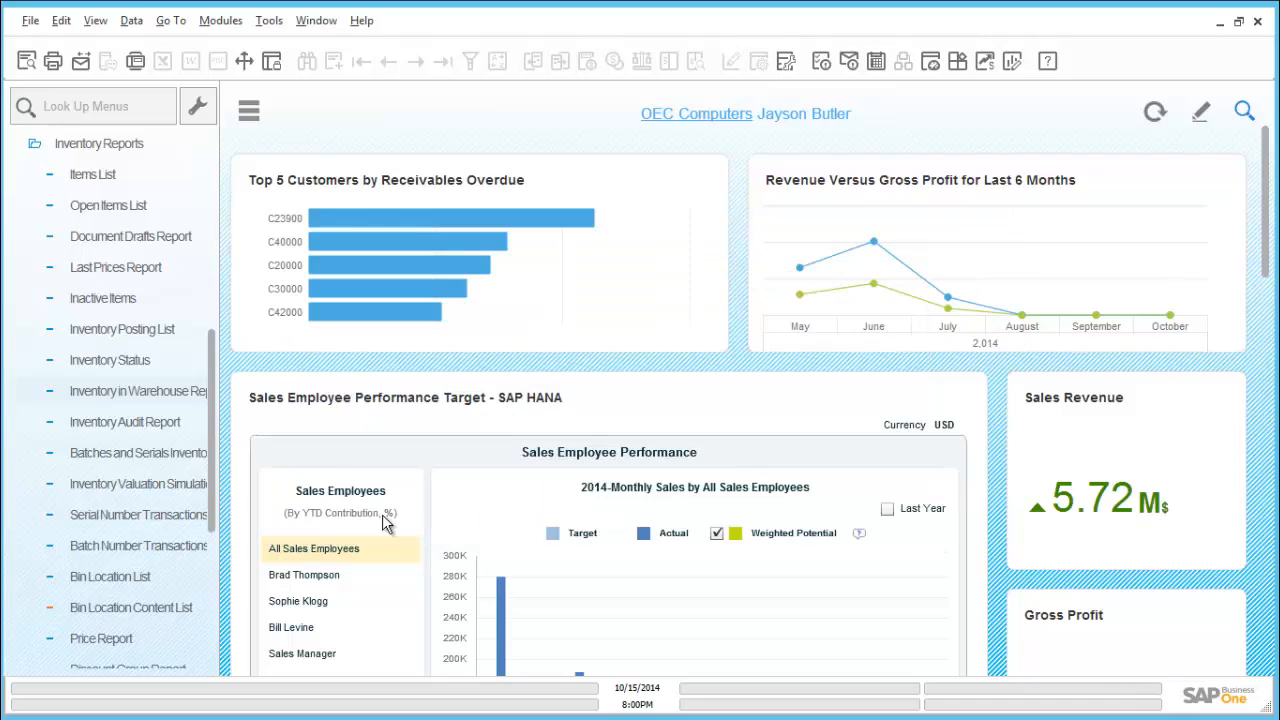
Open the Inventory Audit Report selection criteria and set the system date range to start on 01/01/2014.
{"action": "left_click", "coordinate": [158, 424]}
{"action": "left_click", "coordinate": [155, 421]}
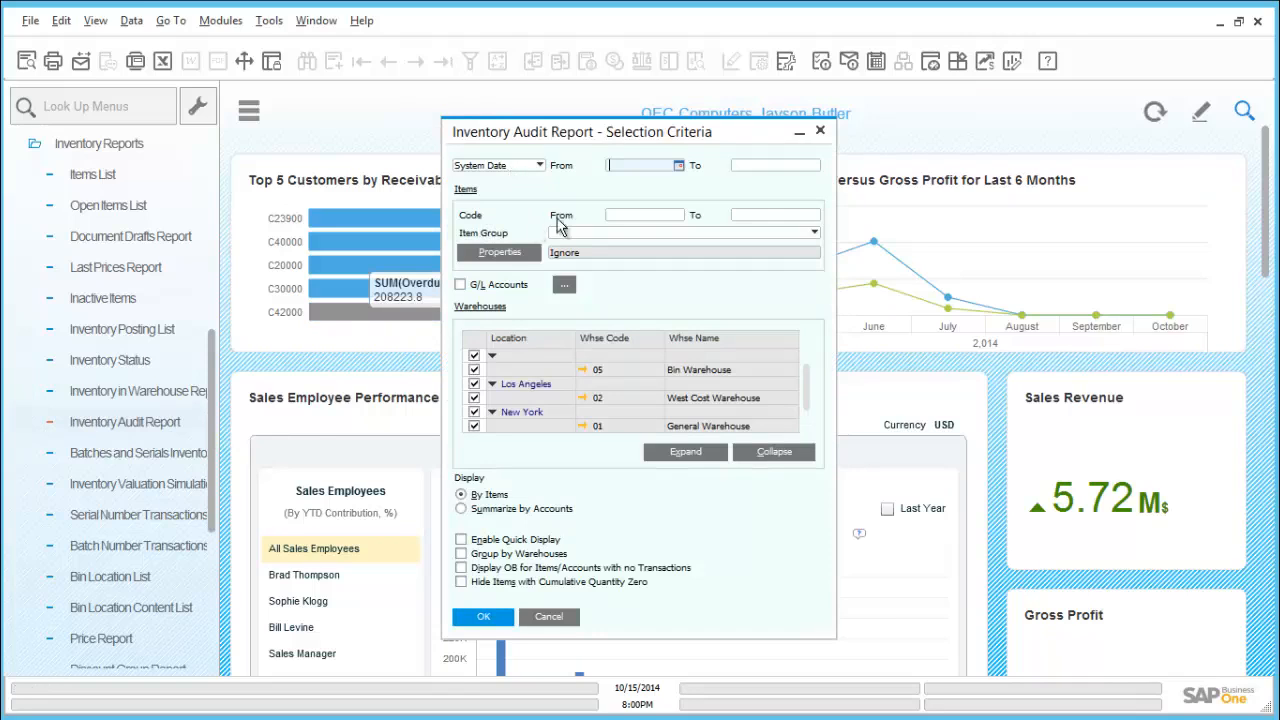
{"action": "left_click", "coordinate": [678, 167]}
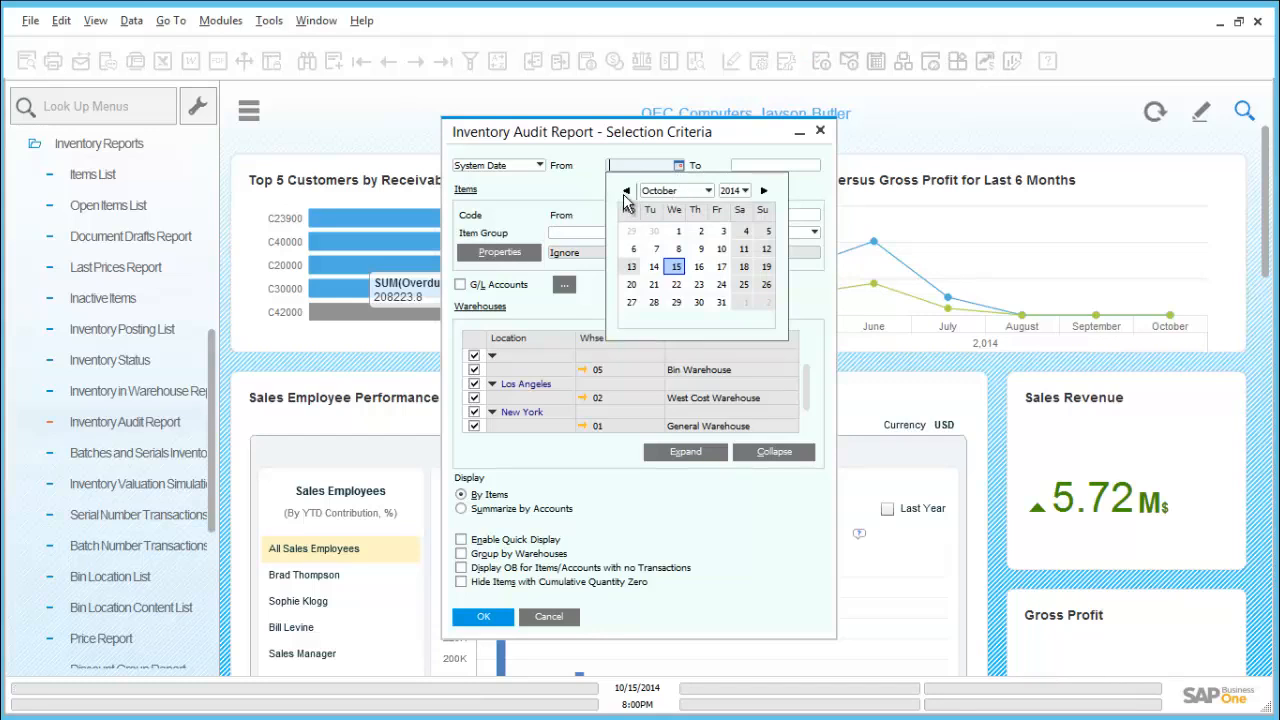
{"action": "left_click", "coordinate": [676, 192]}
{"action": "left_click", "coordinate": [662, 207]}
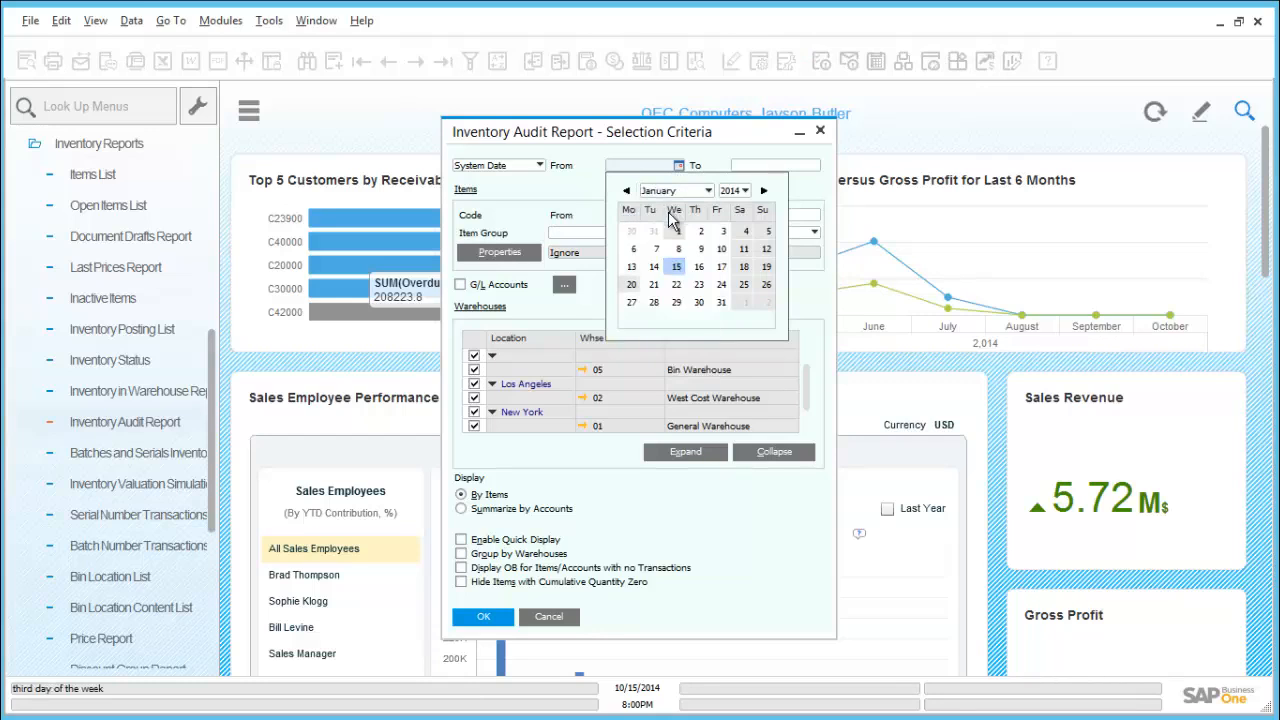
{"action": "left_click", "coordinate": [677, 233]}
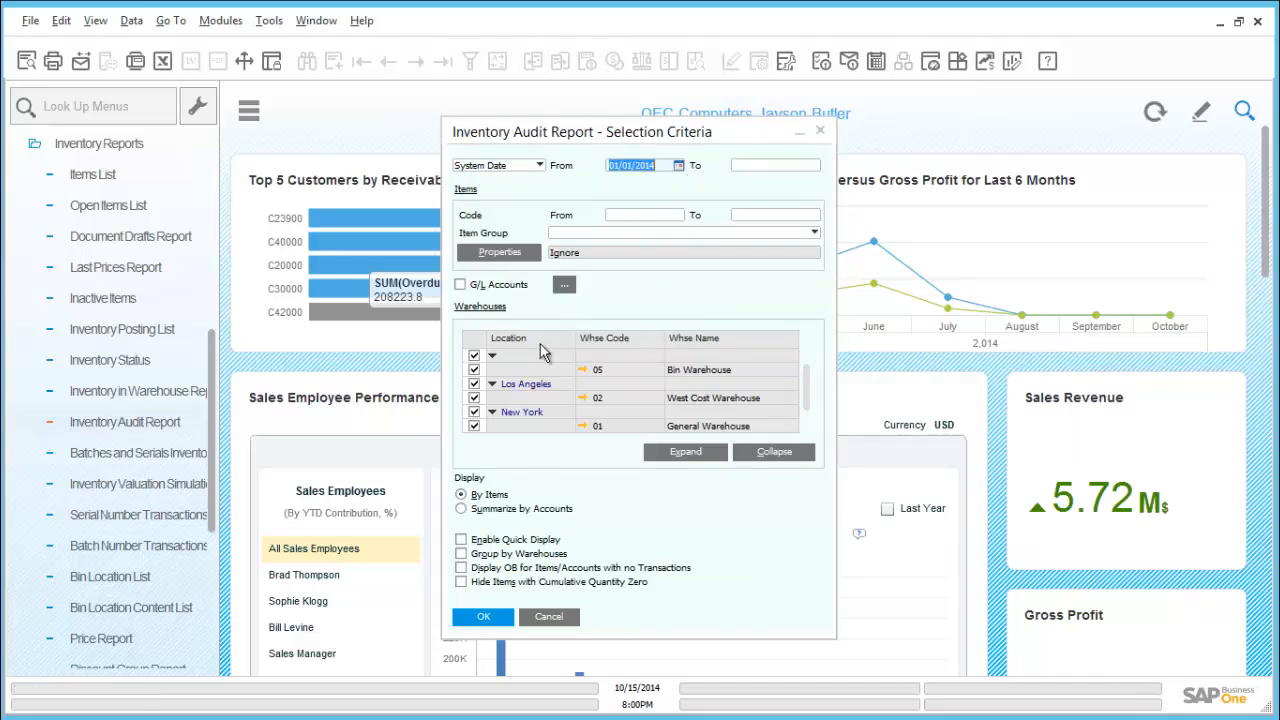
Group the Inventory Audit Report by warehouses and run it for all items and warehouses.
{"action": "left_click", "coordinate": [460, 555]}
{"action": "left_click", "coordinate": [482, 618]}
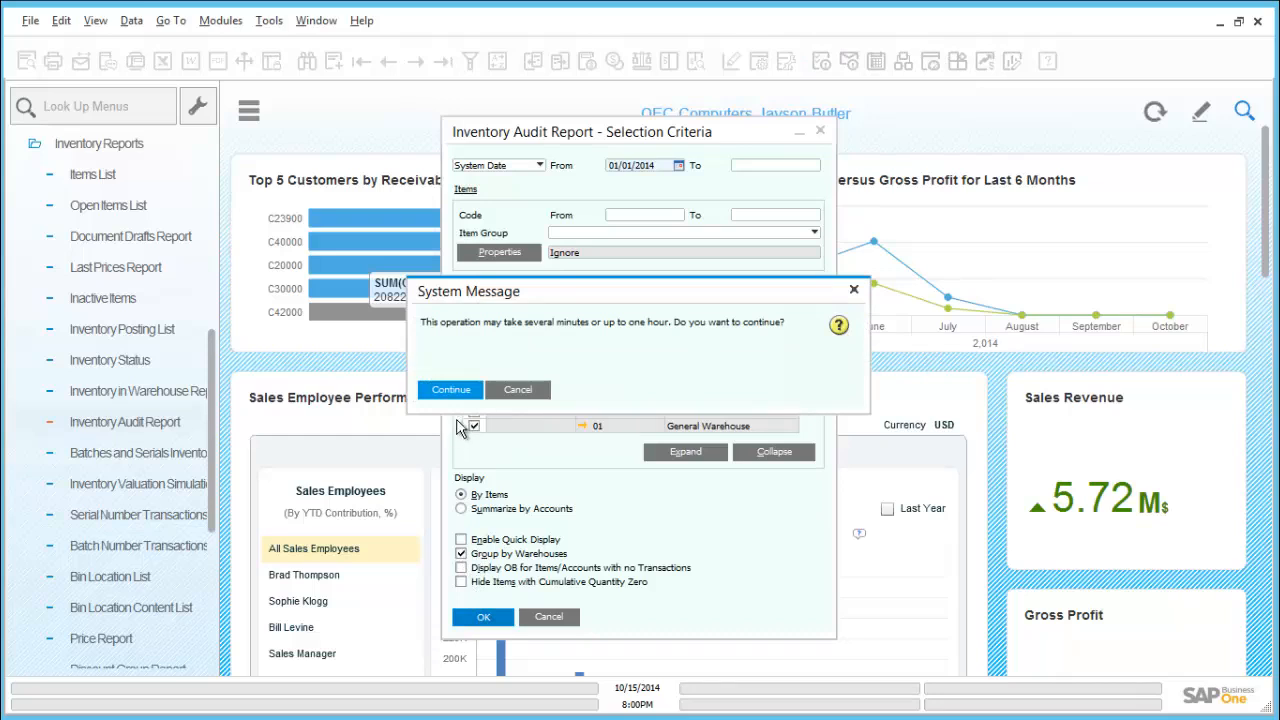
{"action": "left_click", "coordinate": [451, 390]}
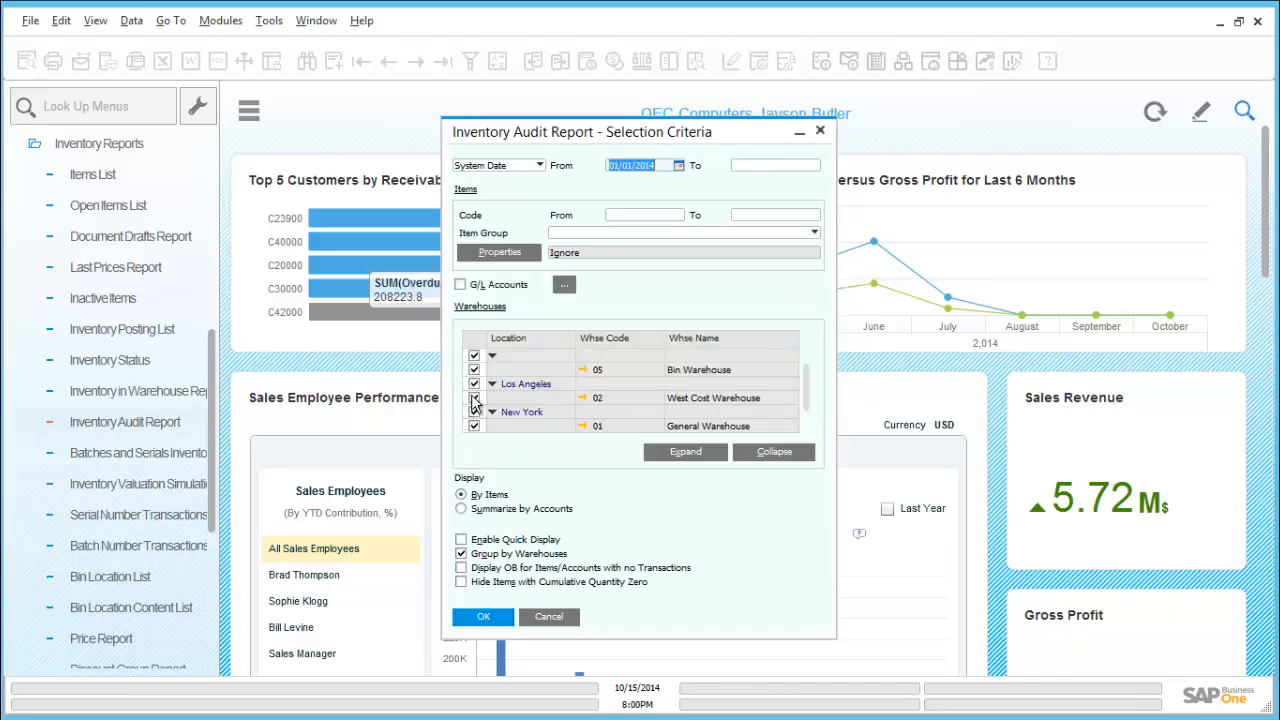
{"action": "left_click", "coordinate": [474, 399]}
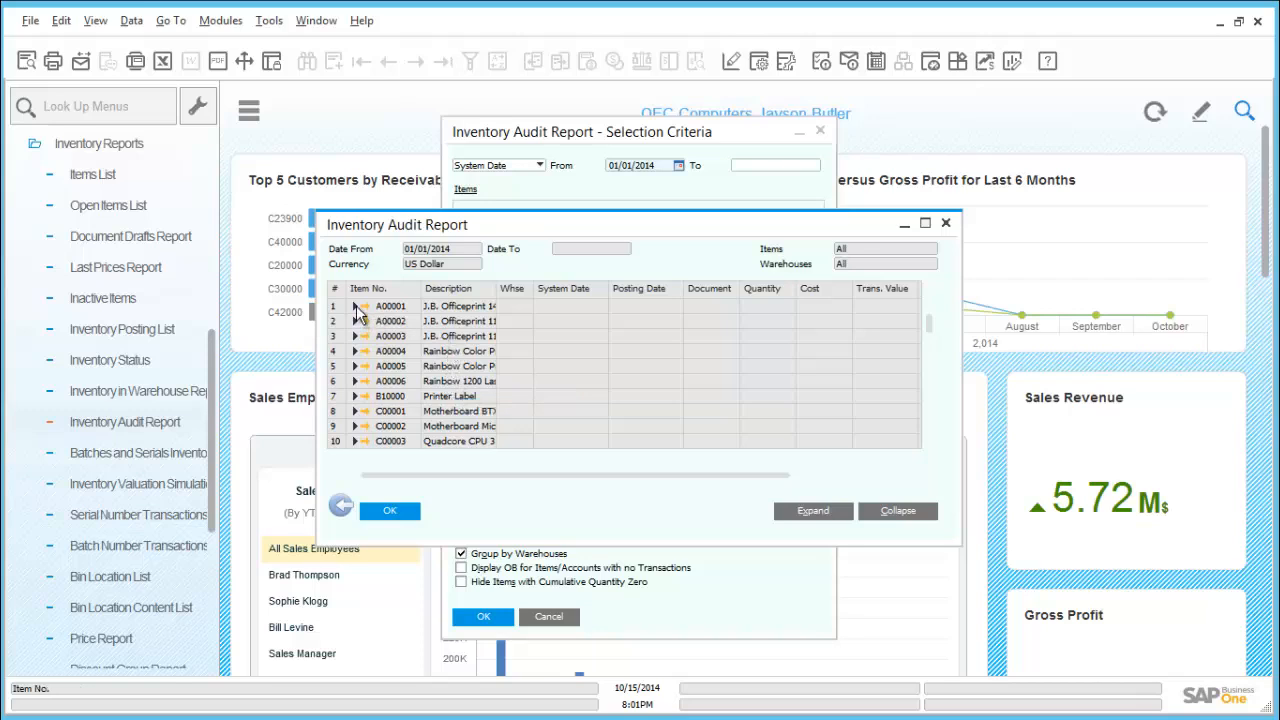
View item A00001's audit transactions in warehouse 01 in an enlarged report window, then close the report.
{"action": "left_click", "coordinate": [355, 307]}
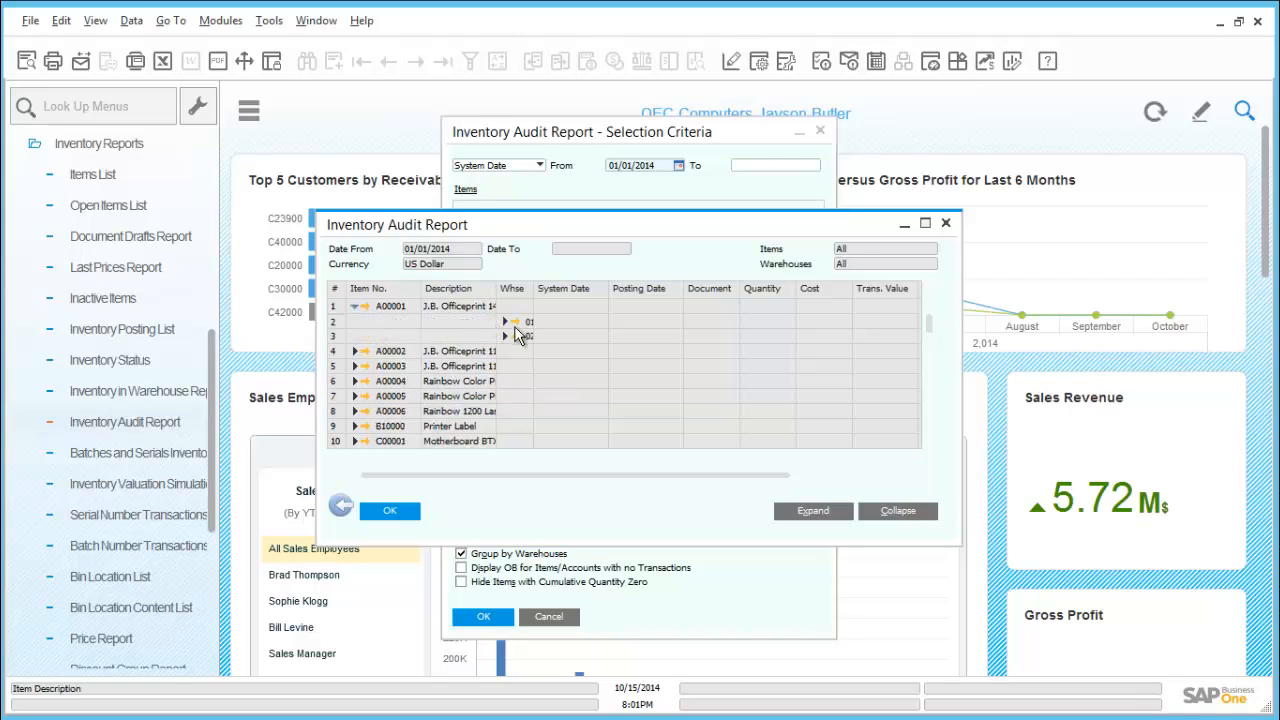
{"action": "left_click", "coordinate": [506, 321]}
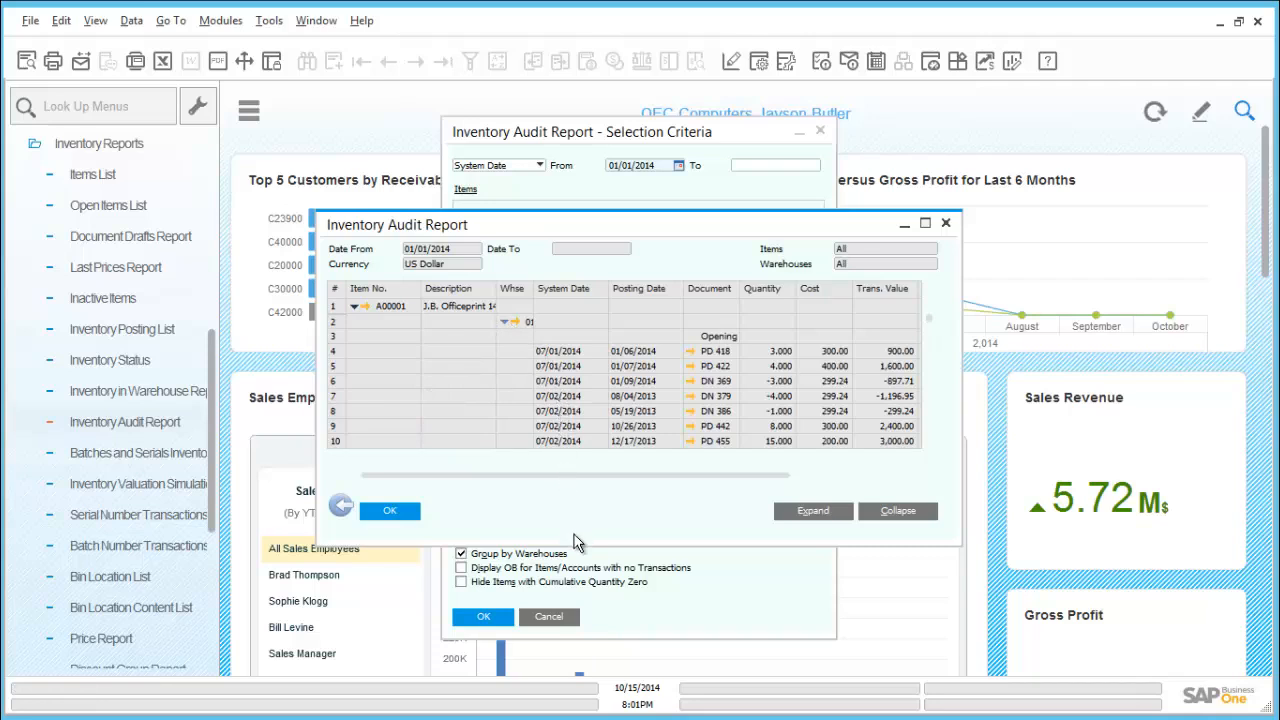
{"action": "left_click_drag", "start_coordinate": [575, 553], "coordinate": [572, 663]}
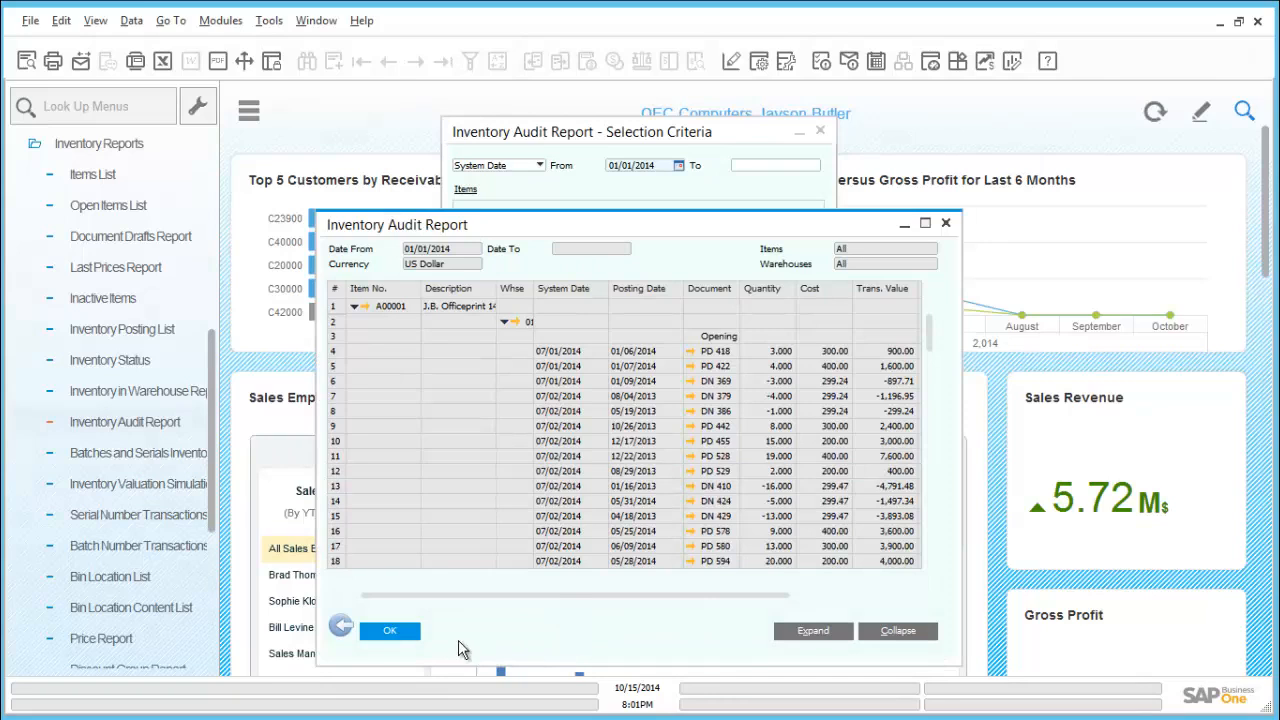
{"action": "left_click", "coordinate": [390, 631]}
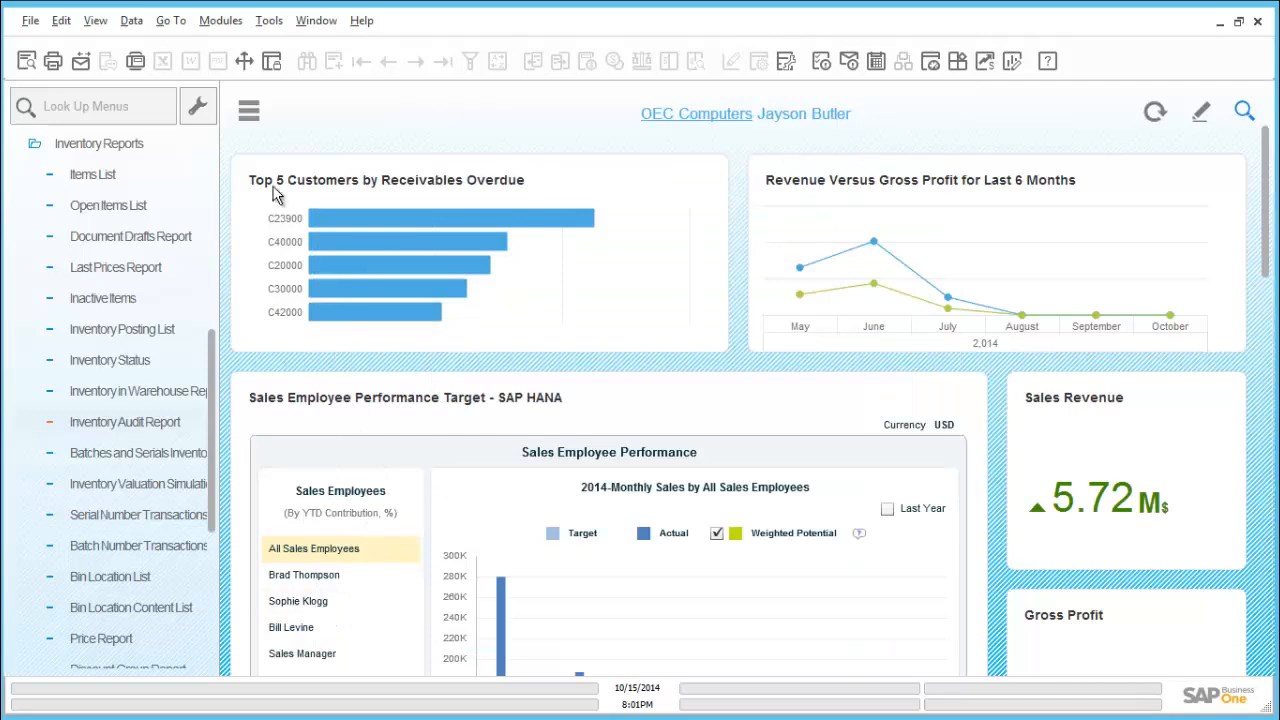
Start a new inventory transfer and set its destination to warehouse 02.
{"action": "left_click", "coordinate": [68, 146]}
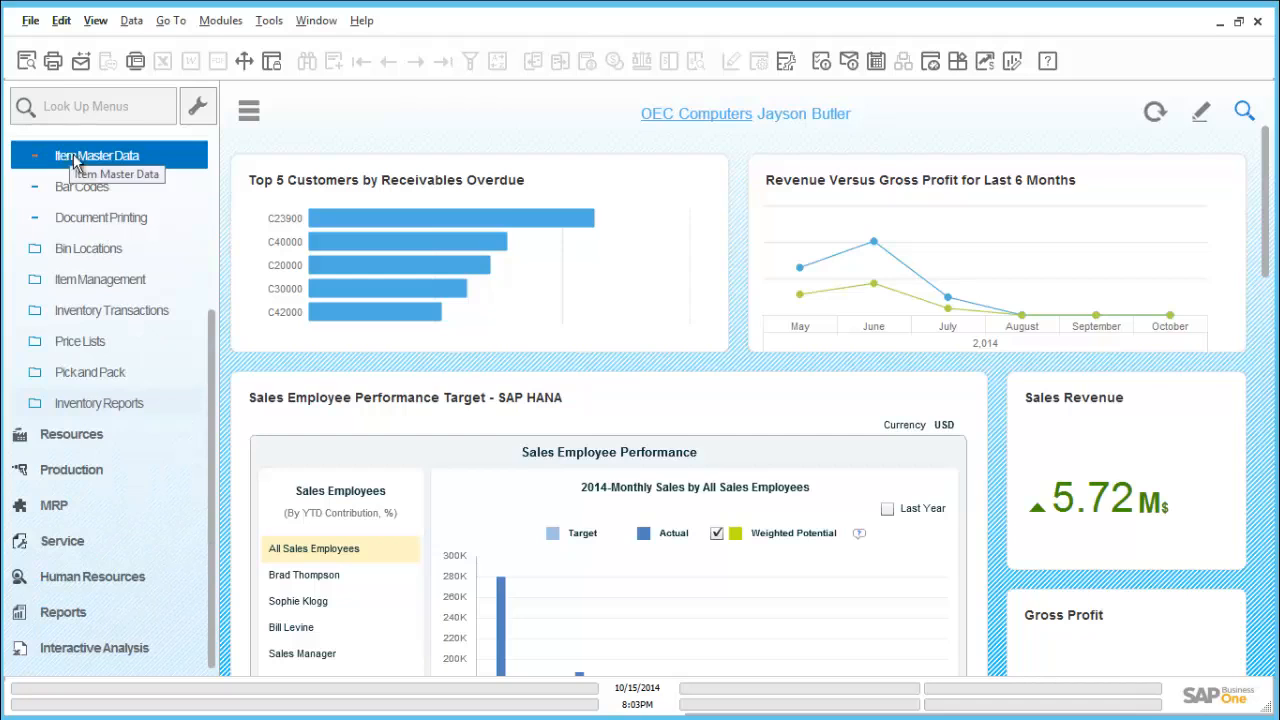
{"action": "left_click", "coordinate": [126, 316]}
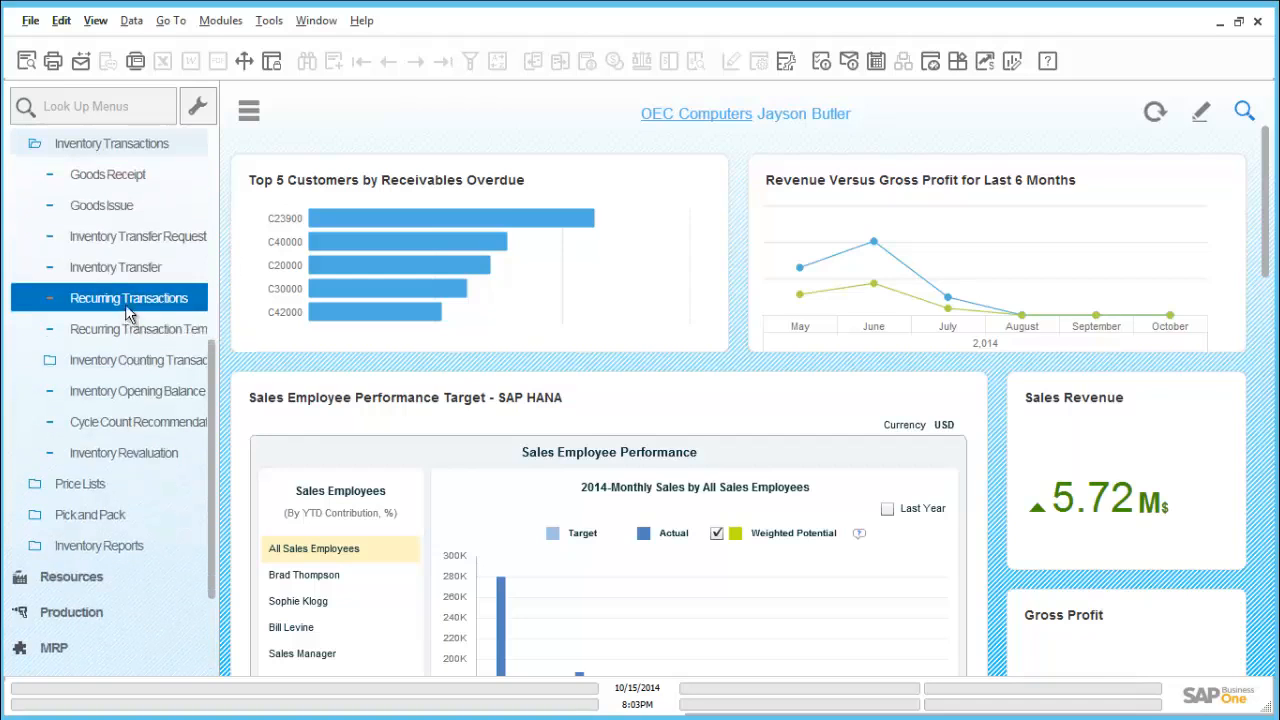
{"action": "left_click", "coordinate": [126, 278]}
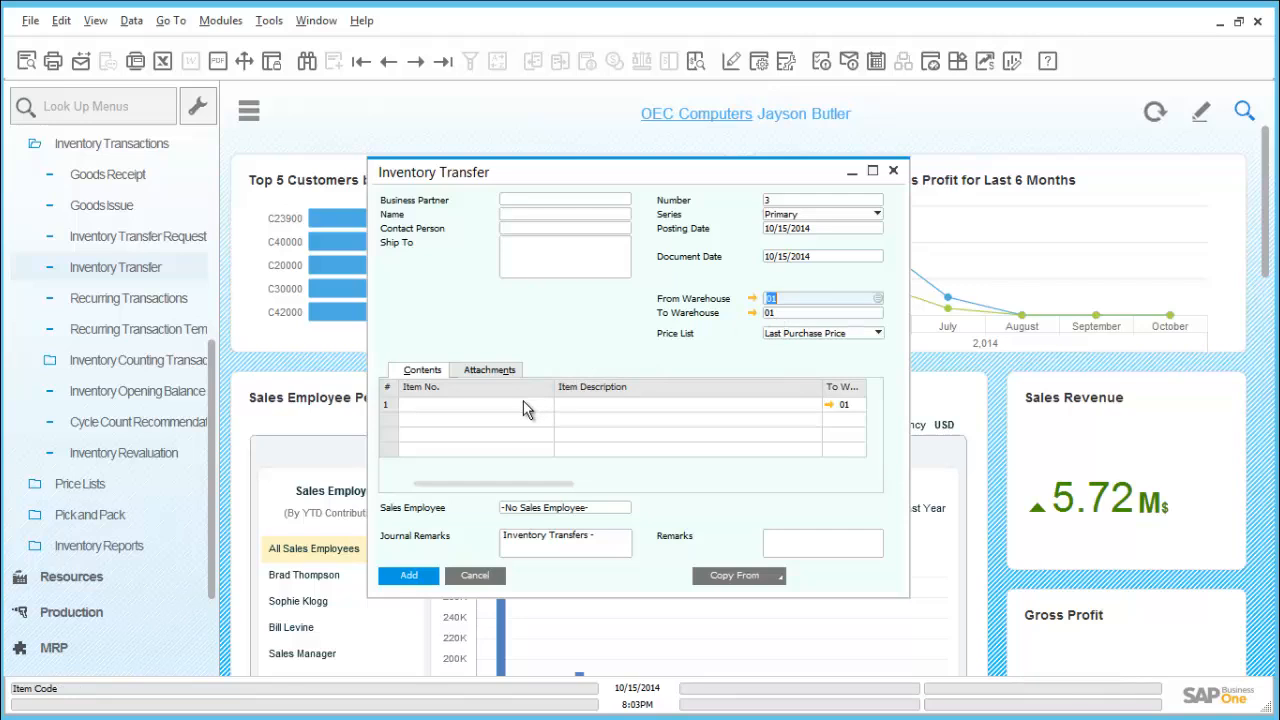
{"action": "left_click", "coordinate": [778, 313]}
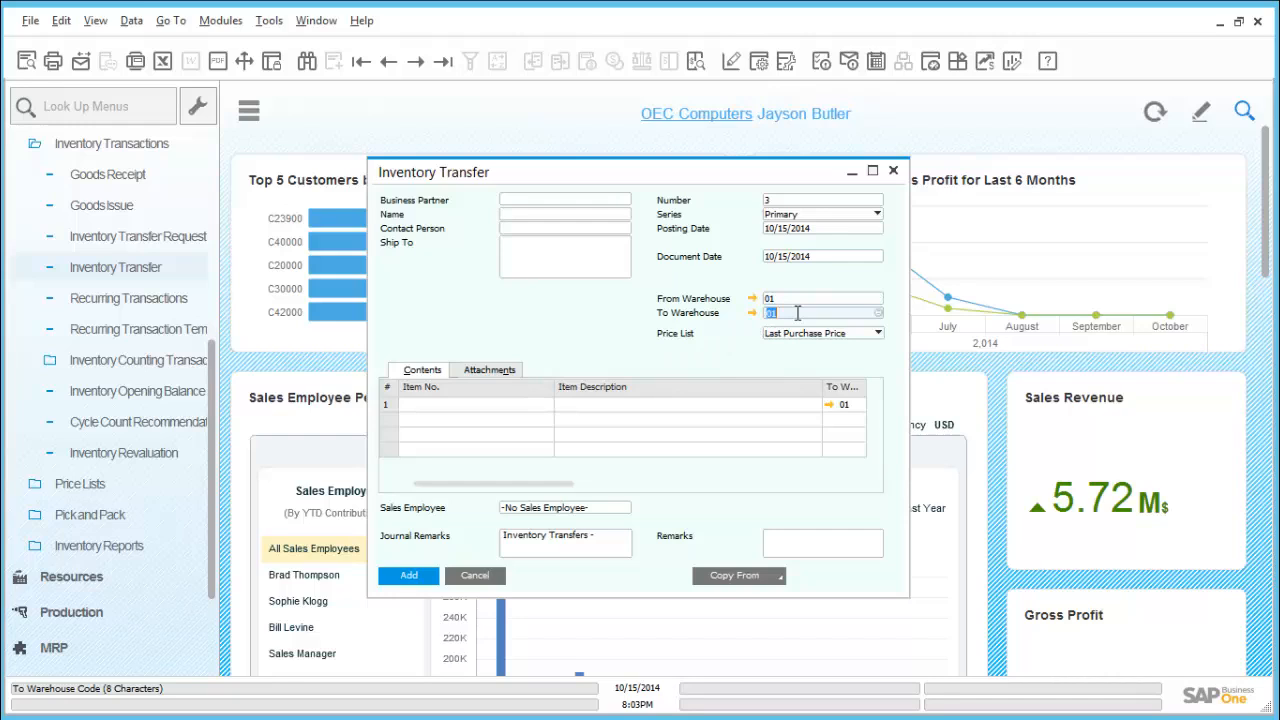
{"action": "key", "text": "BackSpace"}
{"action": "key", "text": "Tab"}
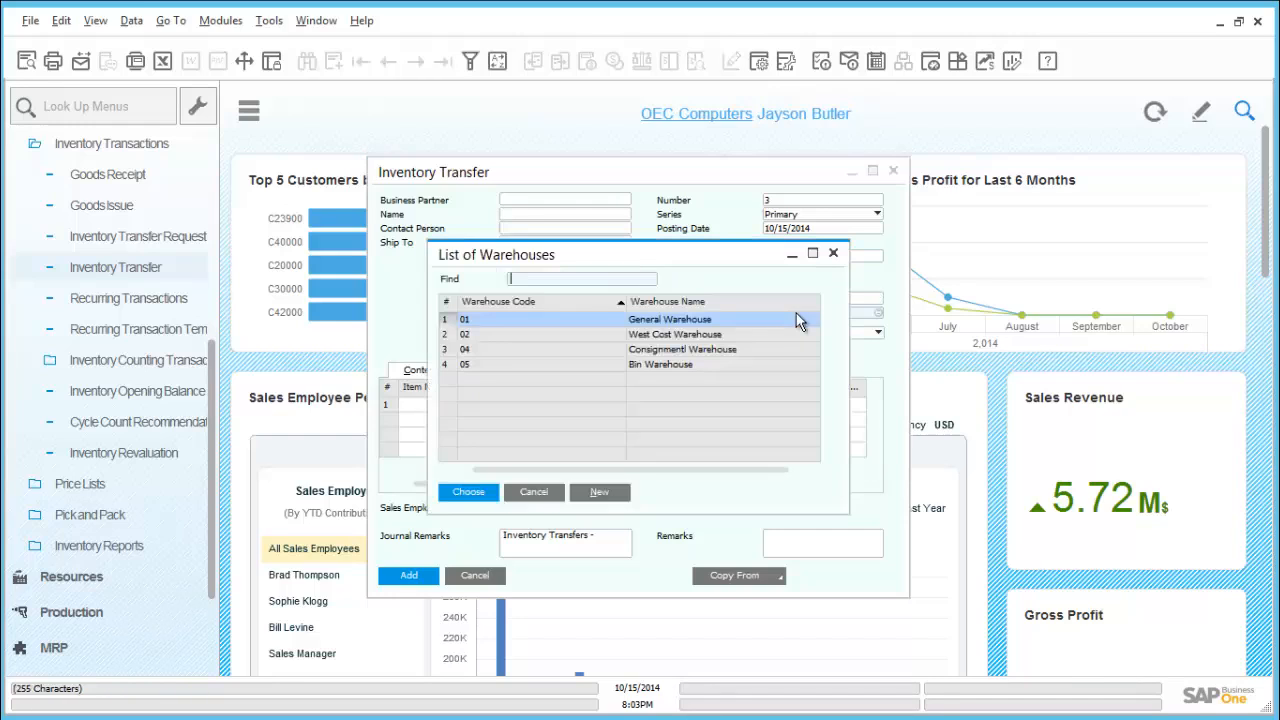
{"action": "double_click", "coordinate": [648, 342]}
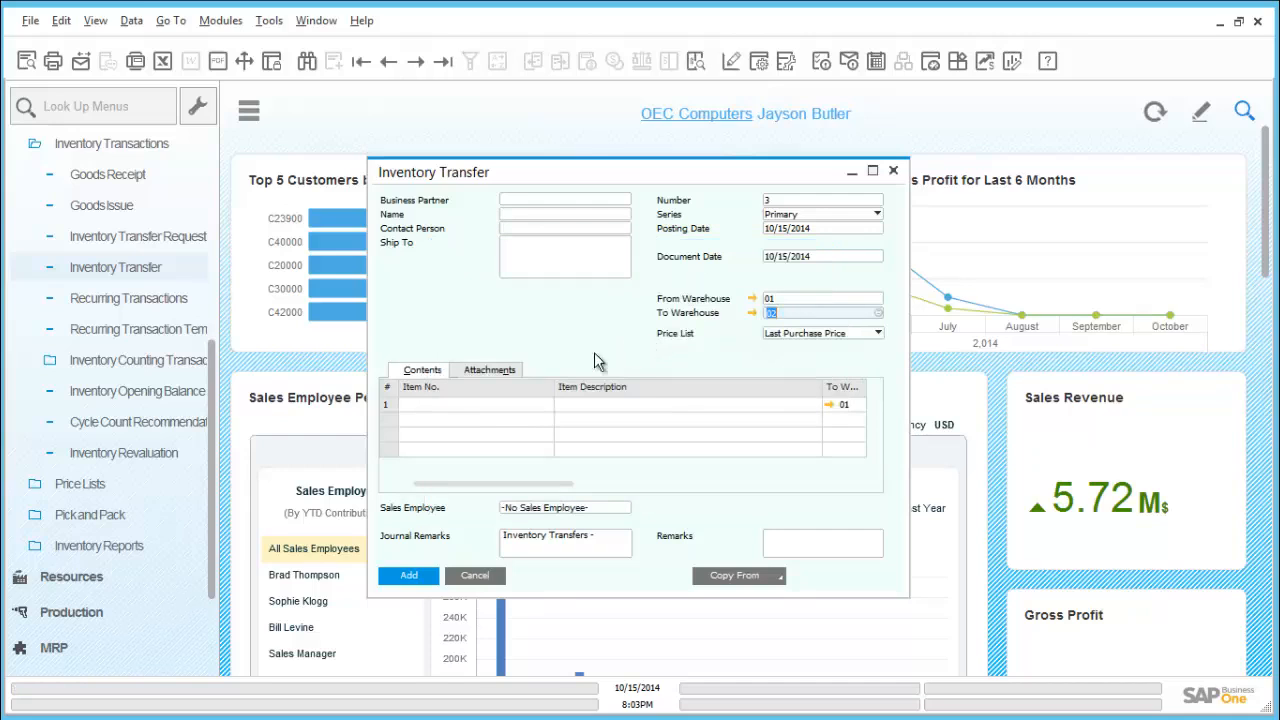
Enter item A00006 on the first line of the inventory transfer.
{"action": "left_click", "coordinate": [498, 404]}
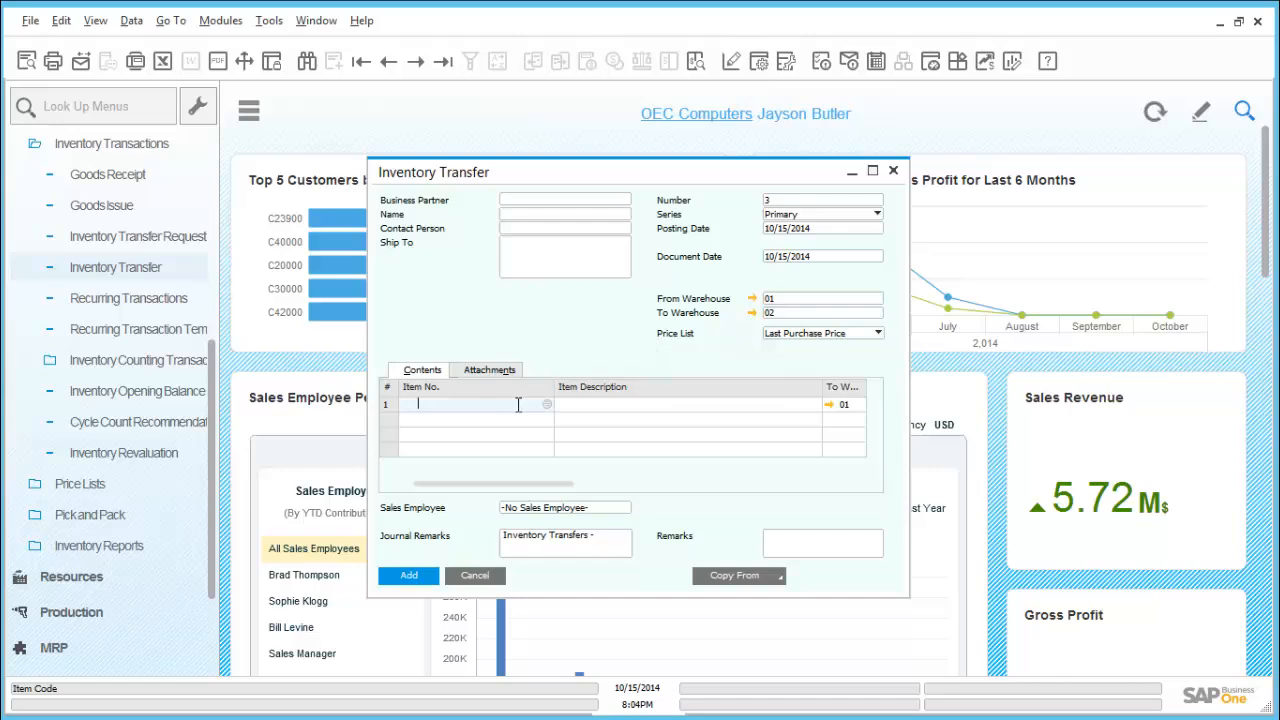
{"action": "type", "text": "a00006"}
{"action": "key", "text": "Tab"}
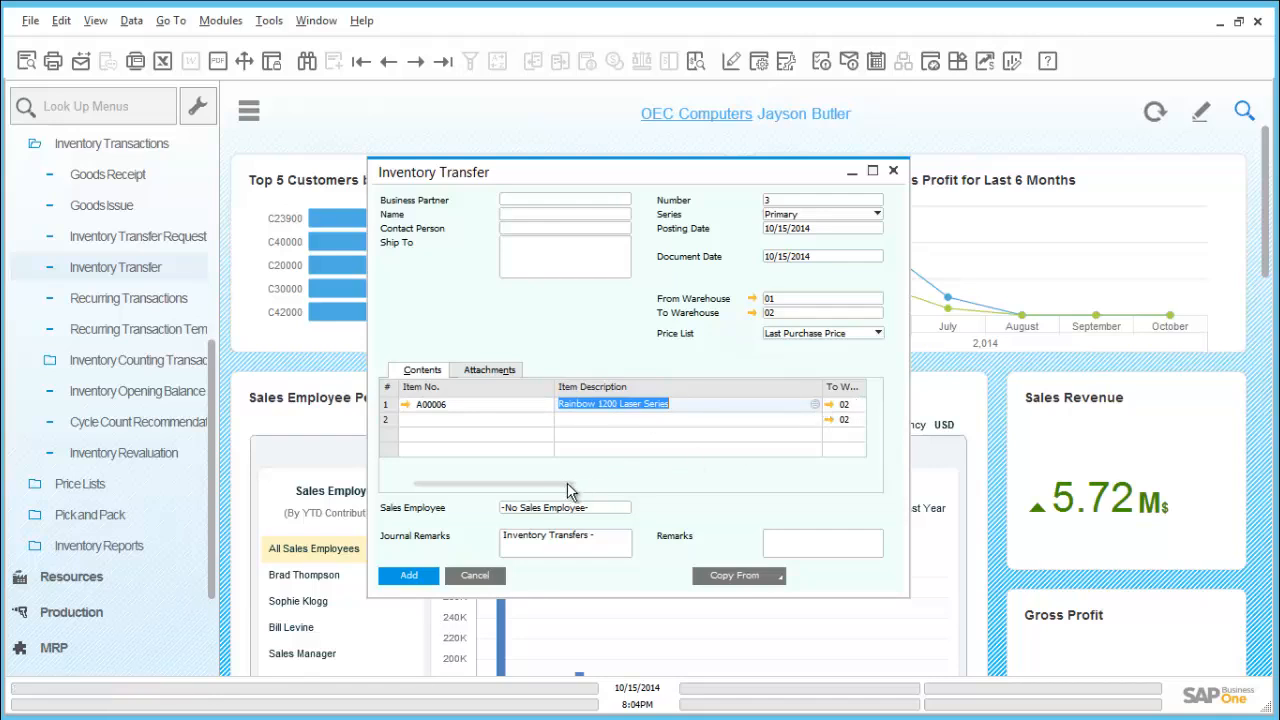
{"action": "left_click_drag", "start_coordinate": [559, 482], "coordinate": [464, 492]}
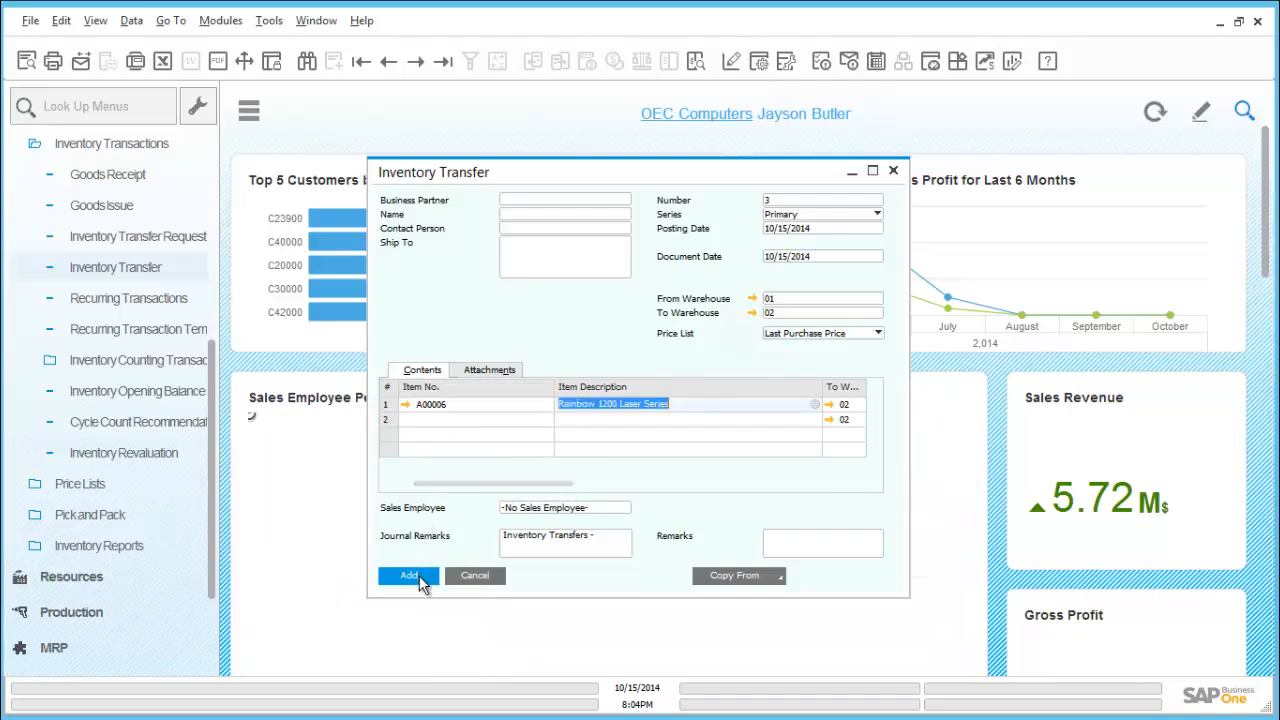
Assign serial number A6-000285 to the A00006 line of the transfer.
{"action": "left_click", "coordinate": [419, 575]}
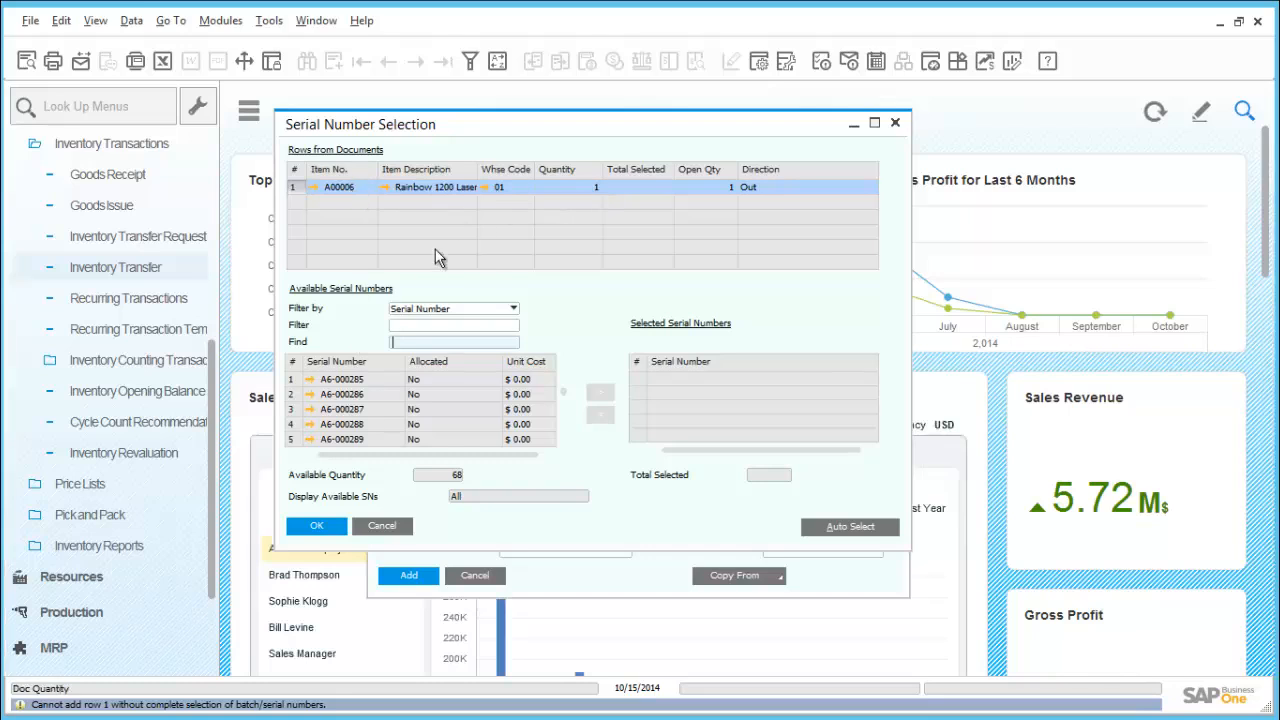
{"action": "left_click", "coordinate": [357, 380]}
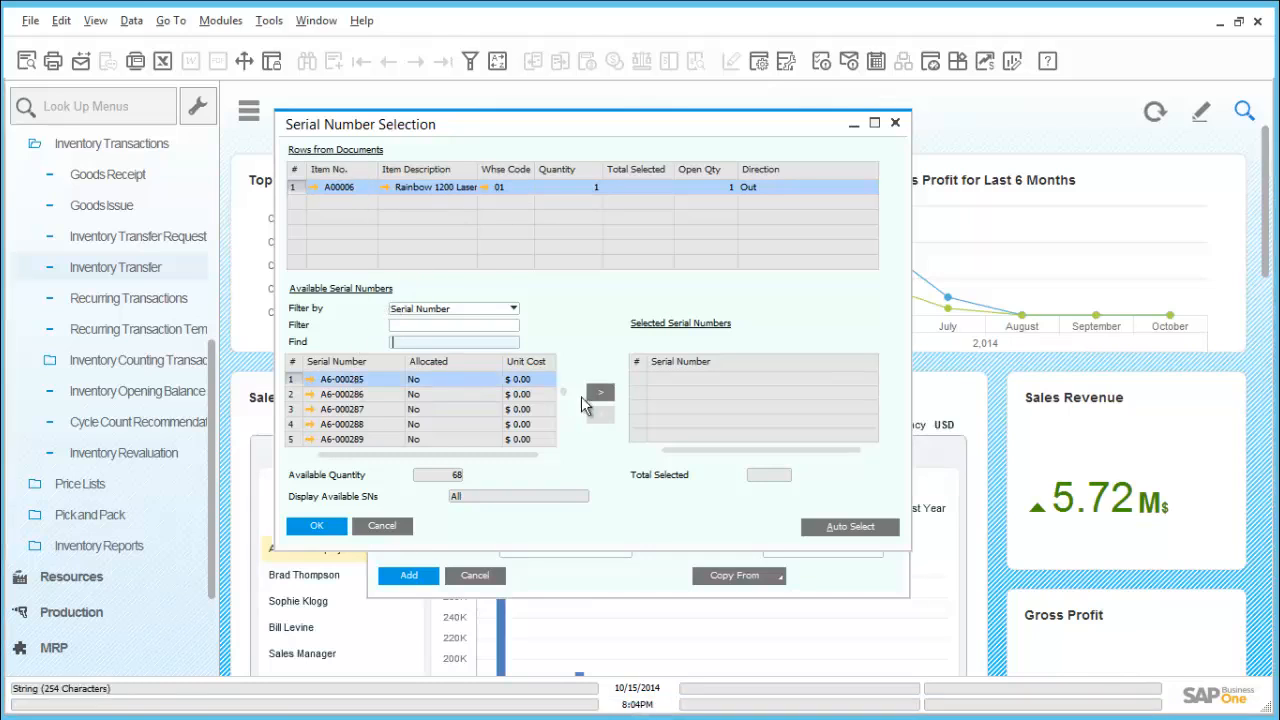
{"action": "left_click", "coordinate": [600, 392]}
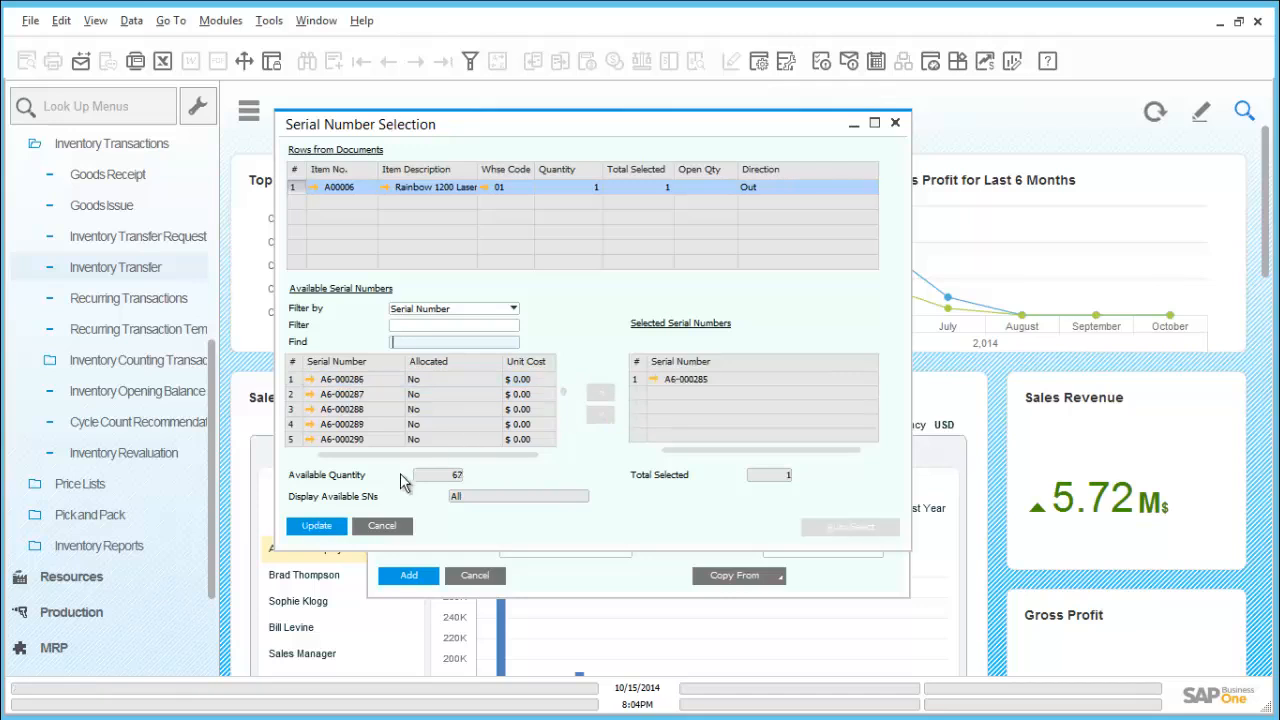
{"action": "left_click", "coordinate": [318, 526]}
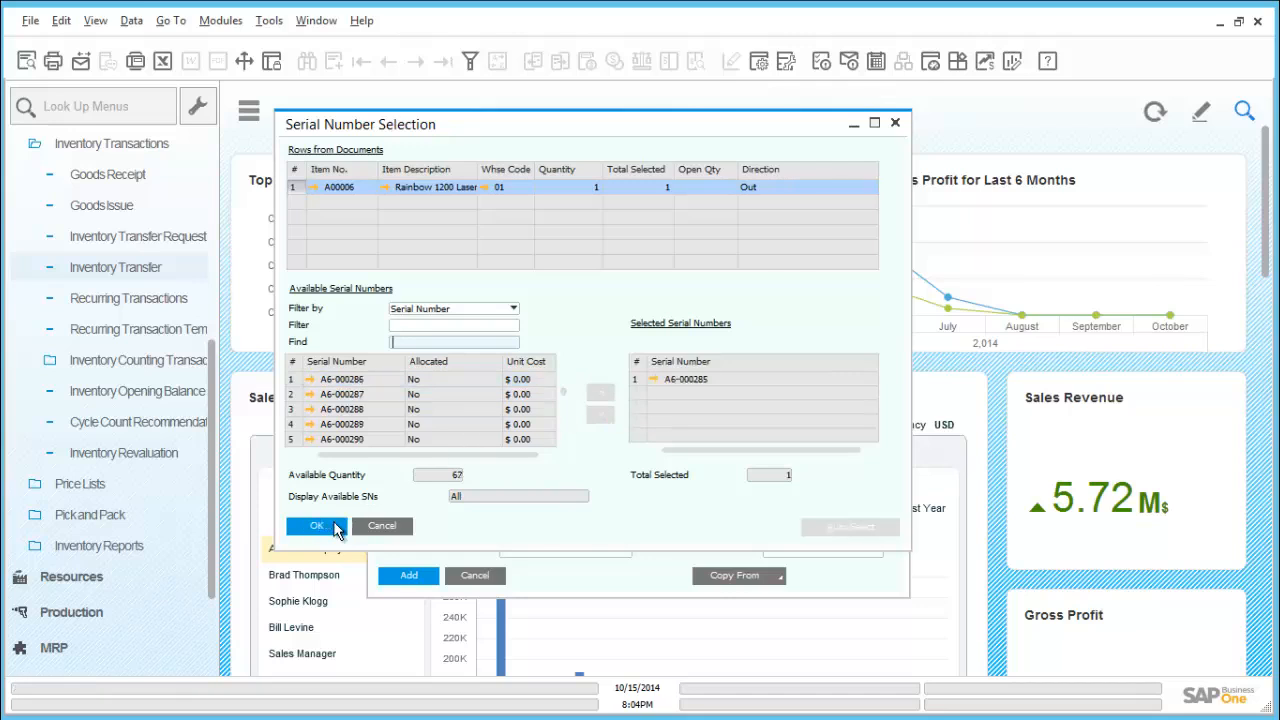
{"action": "left_click", "coordinate": [318, 526]}
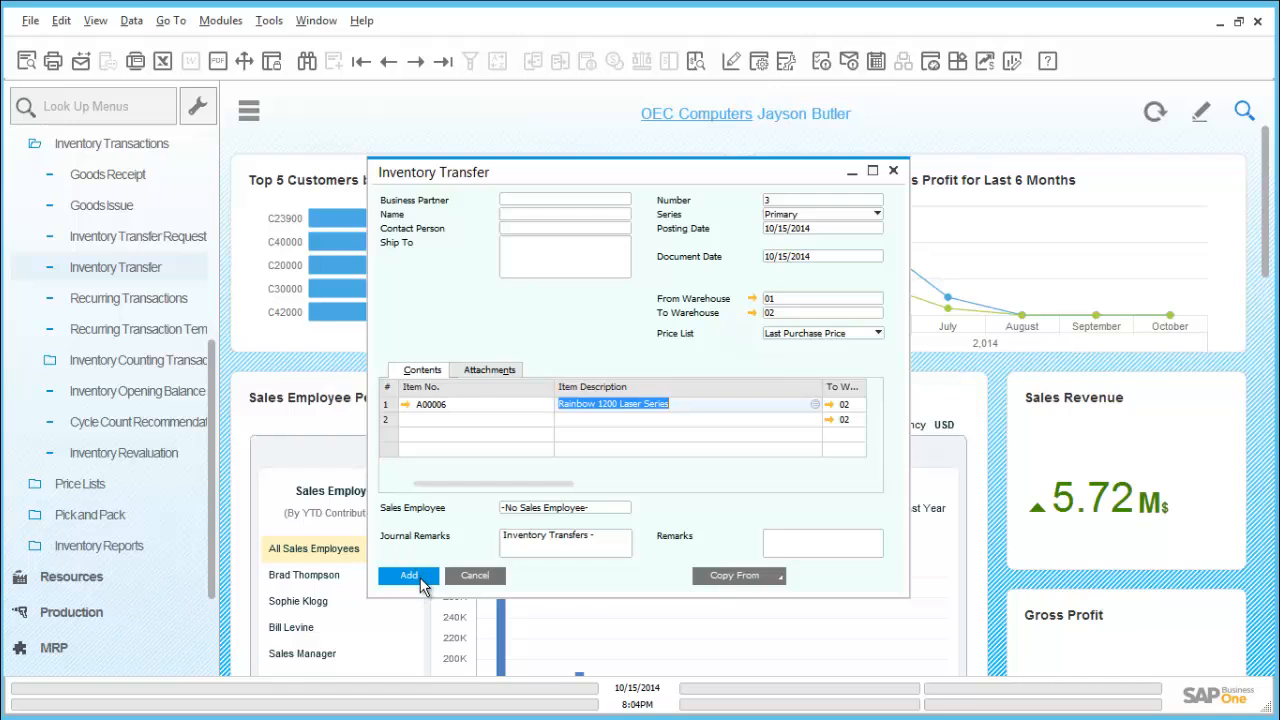
Add the inventory transfer as a final document and close the transfer window.
{"action": "left_click", "coordinate": [410, 576]}
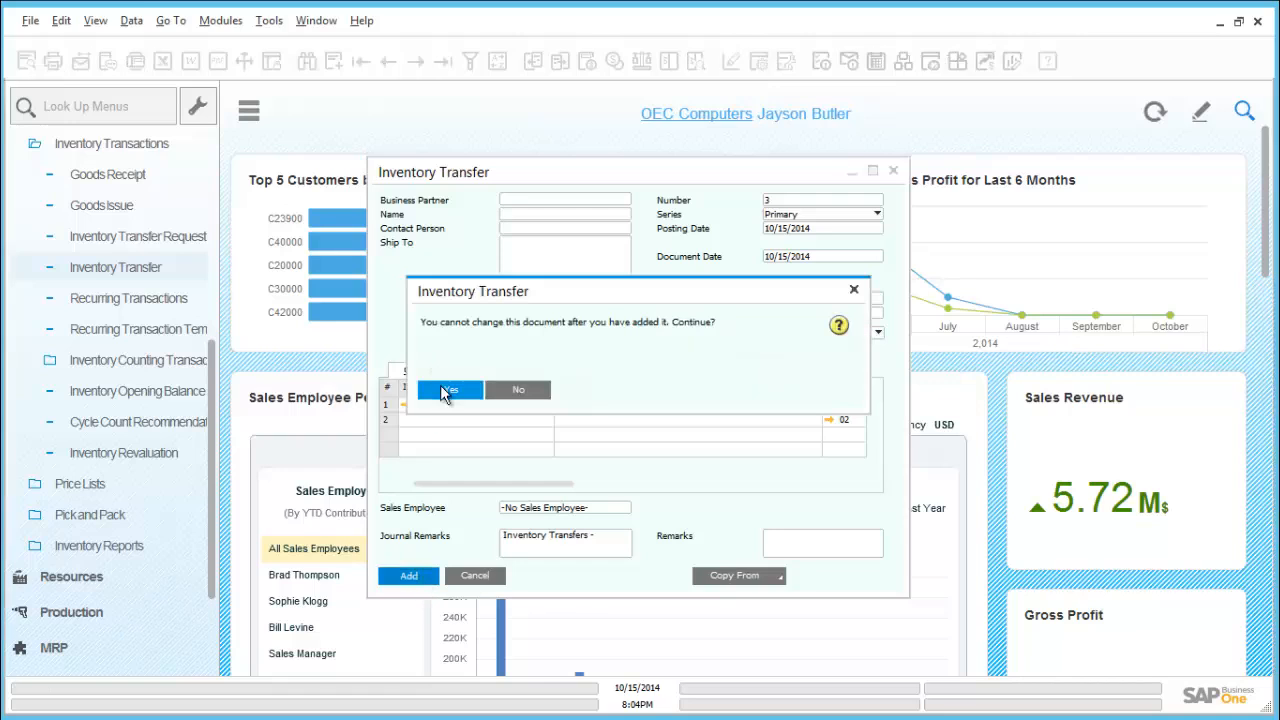
{"action": "left_click", "coordinate": [449, 390]}
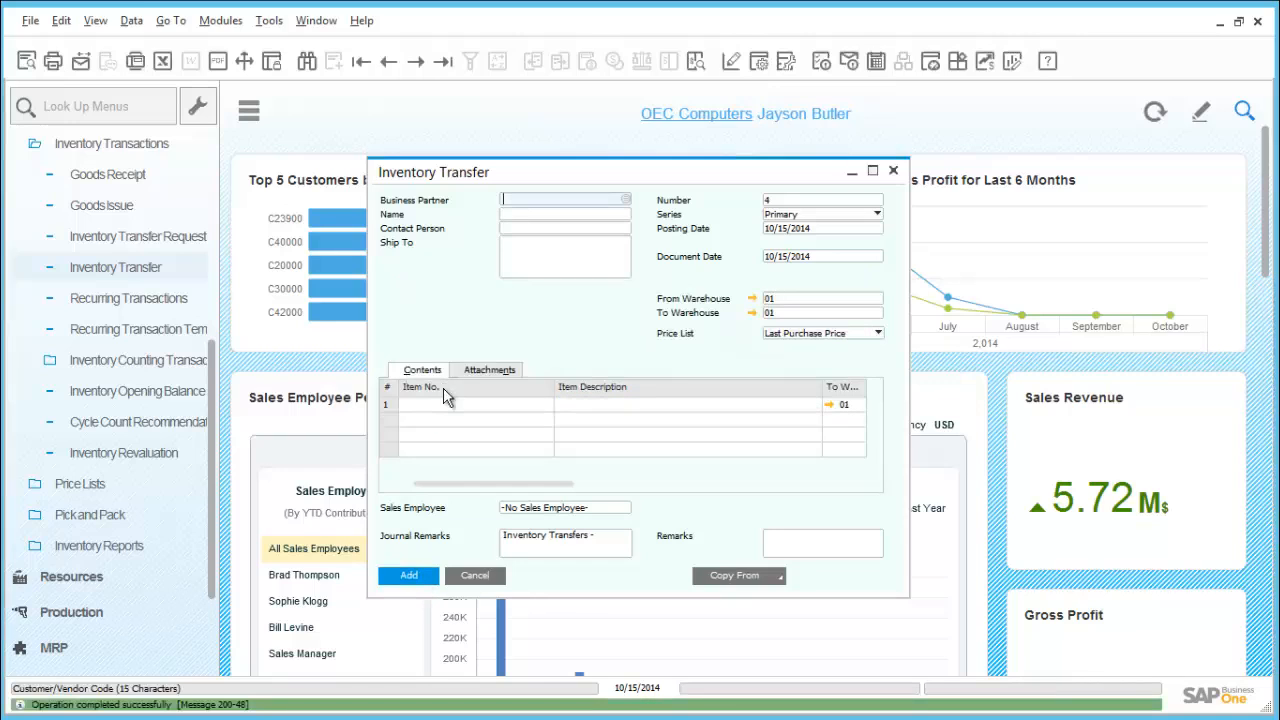
{"action": "left_click", "coordinate": [476, 577]}
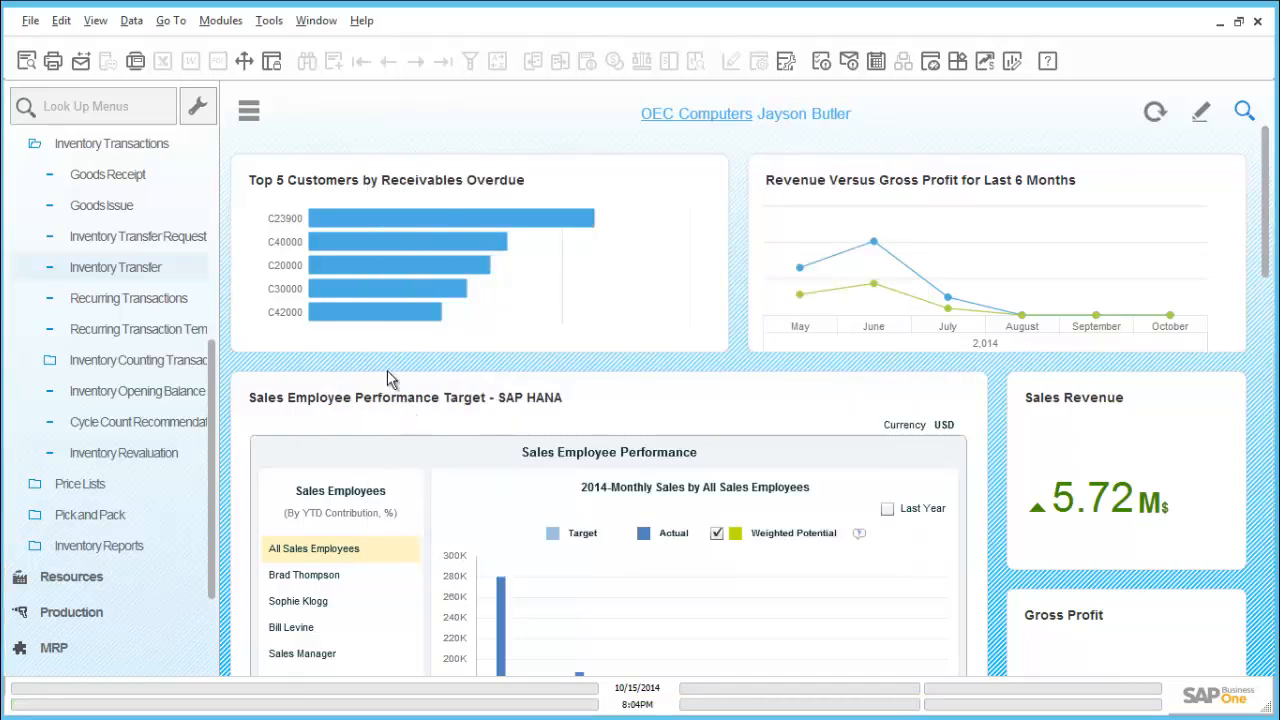
Open the inventory Price Lists and display the Regular Sales Price list.
{"action": "scroll", "coordinate": [214, 340], "scroll_direction": "up", "scroll_amount": 2}
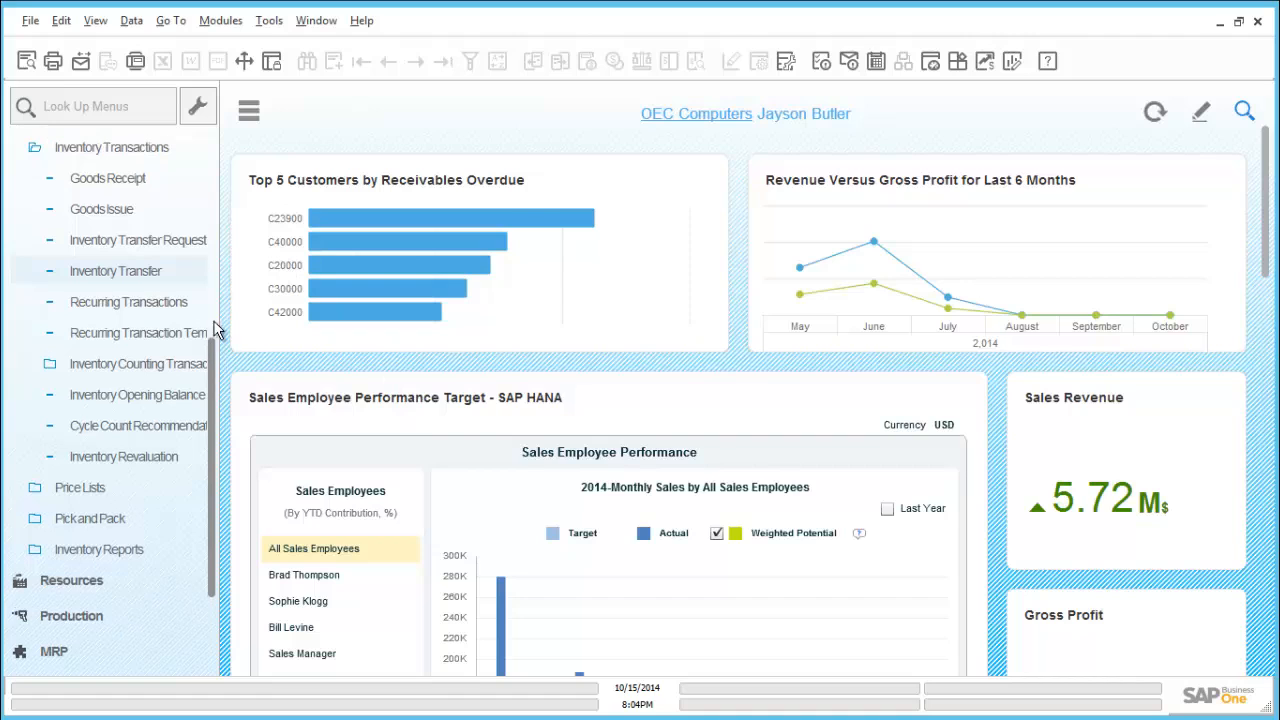
{"action": "scroll", "coordinate": [214, 285], "scroll_direction": "up", "scroll_amount": 3}
{"action": "left_click", "coordinate": [170, 323]}
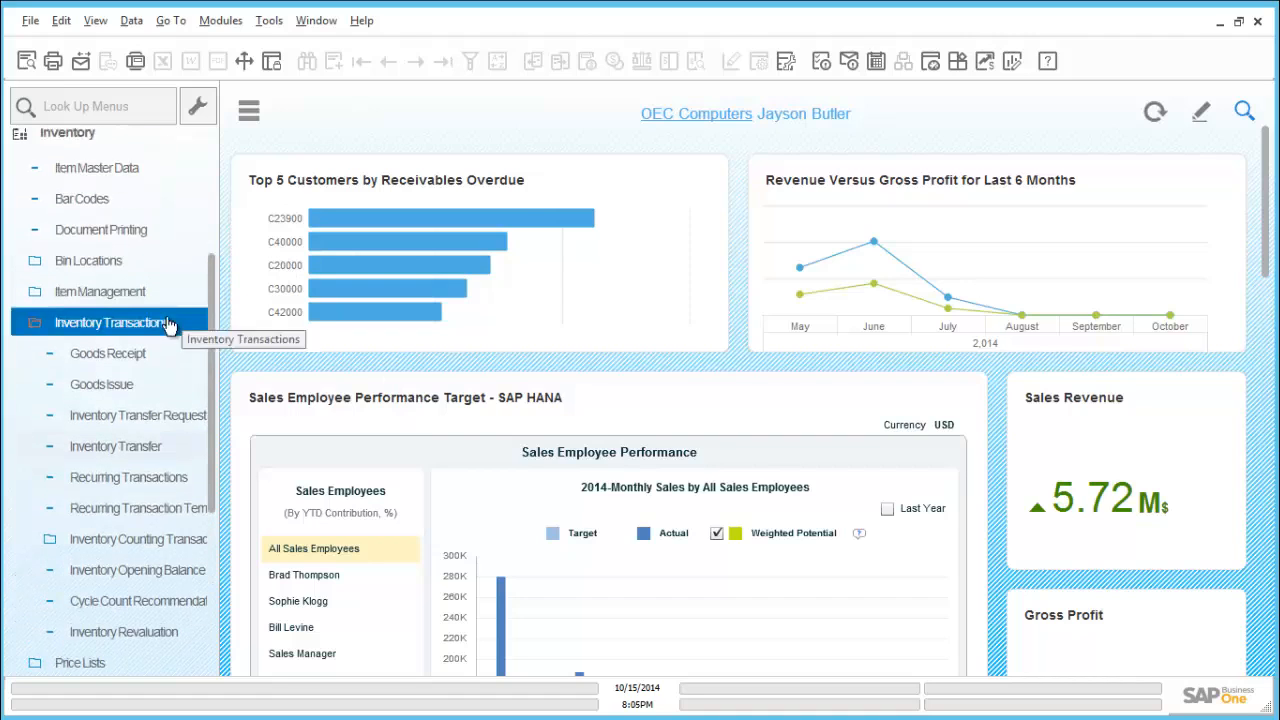
{"action": "left_click", "coordinate": [163, 323]}
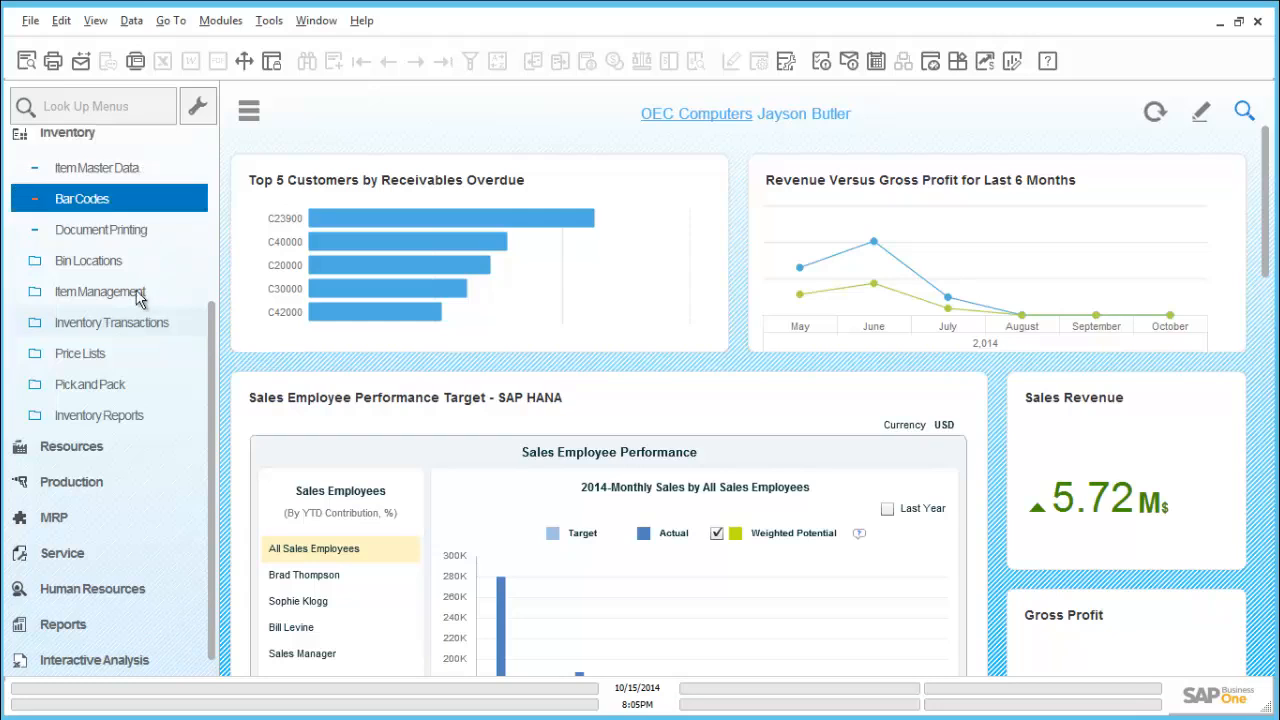
{"action": "left_click", "coordinate": [125, 355]}
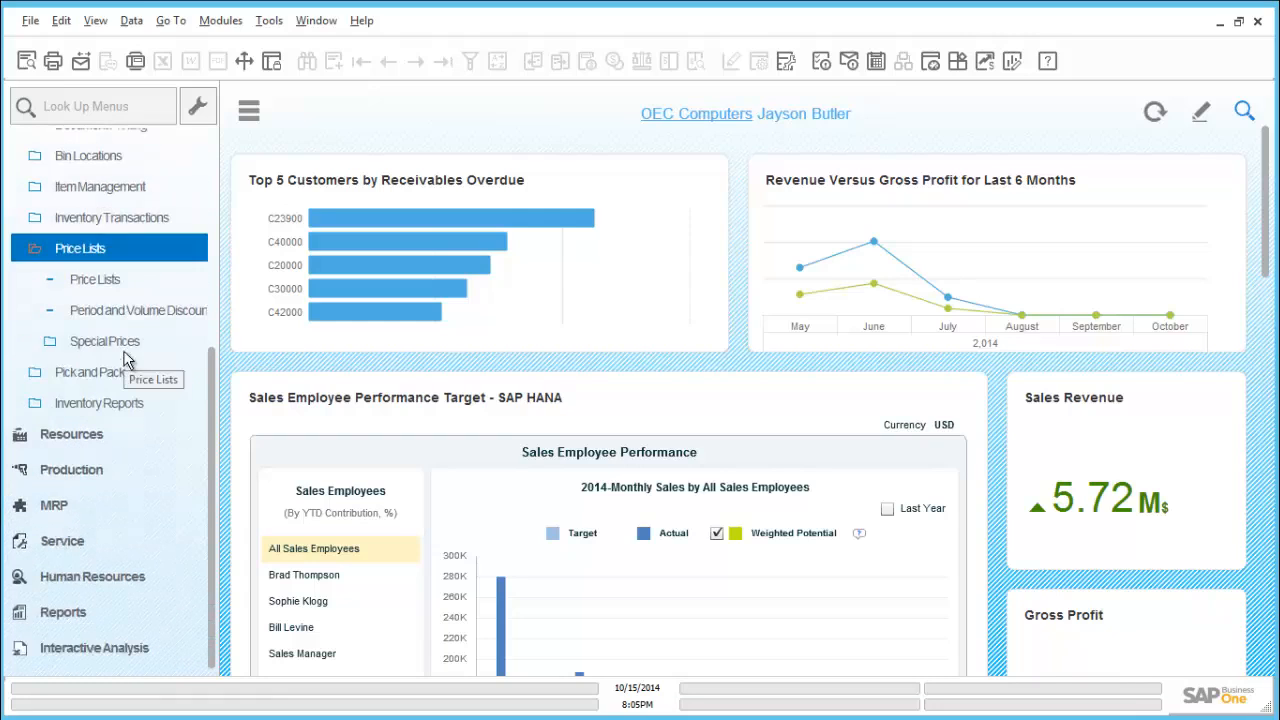
{"action": "left_click", "coordinate": [123, 285]}
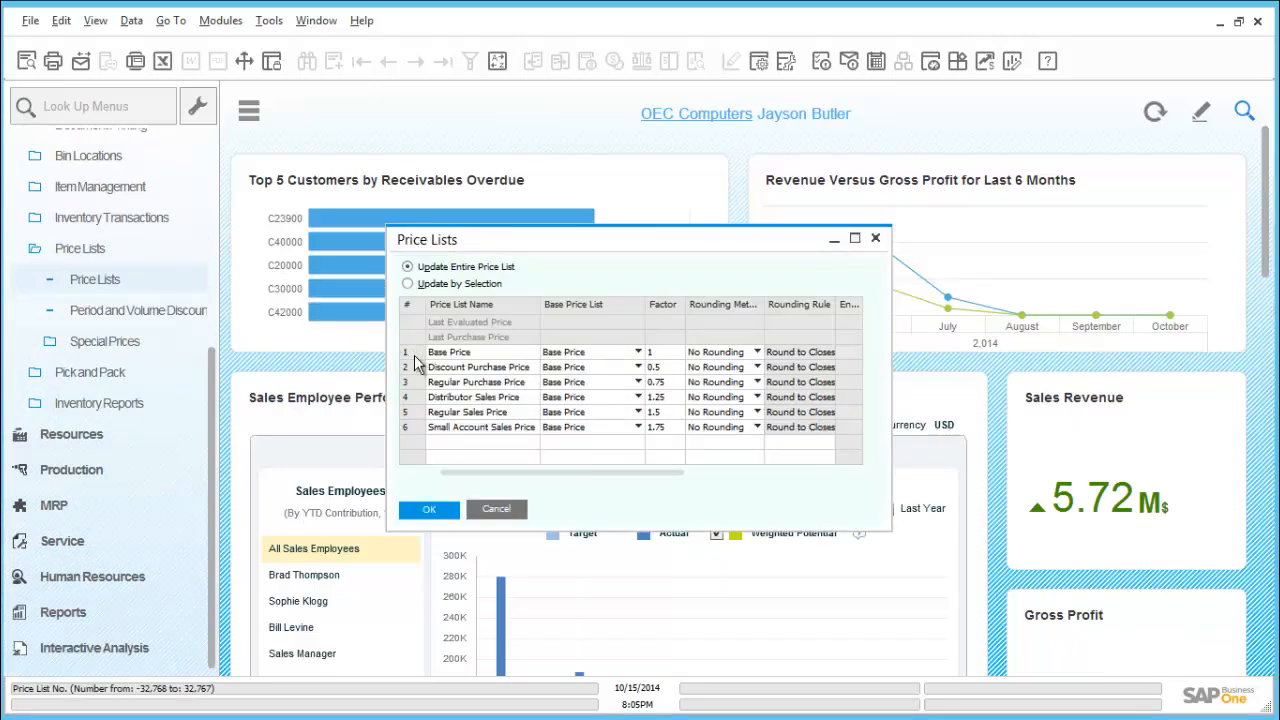
{"action": "left_click", "coordinate": [414, 416]}
{"action": "double_click", "coordinate": [411, 412]}
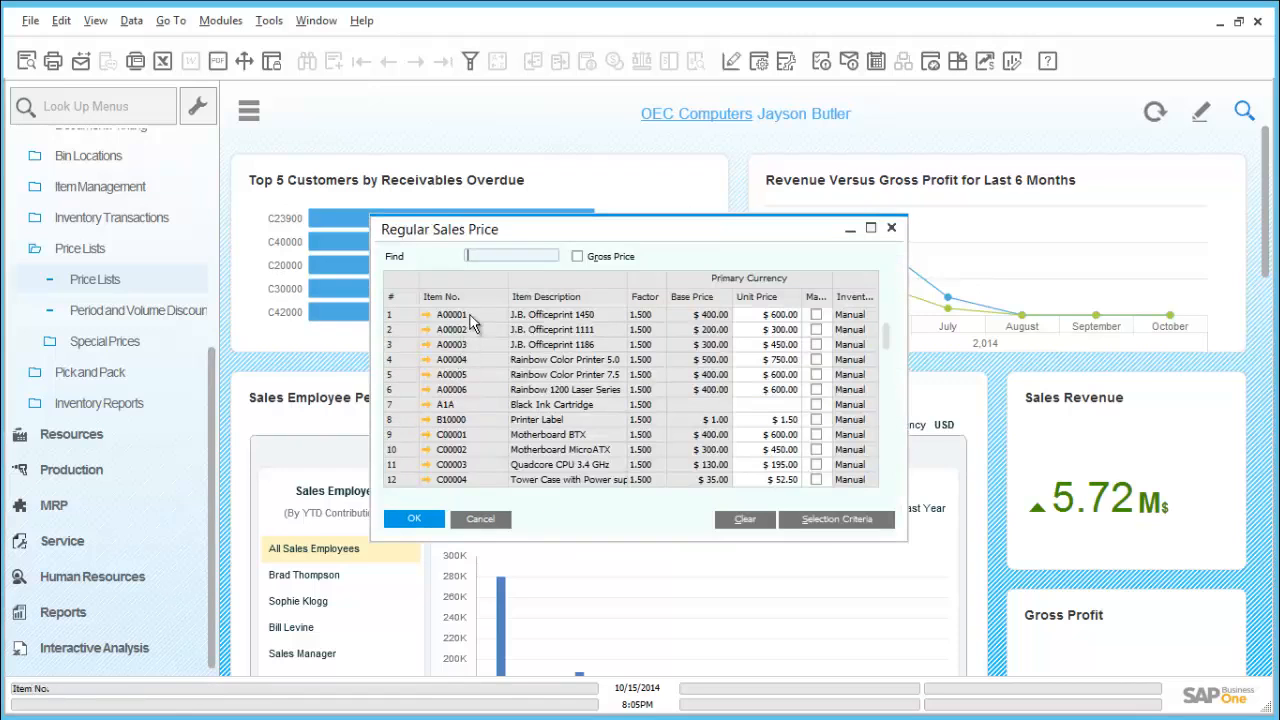
Open the item master data of A00001 from the price list and update its Base Price unit price to $390.
{"action": "left_click", "coordinate": [758, 318]}
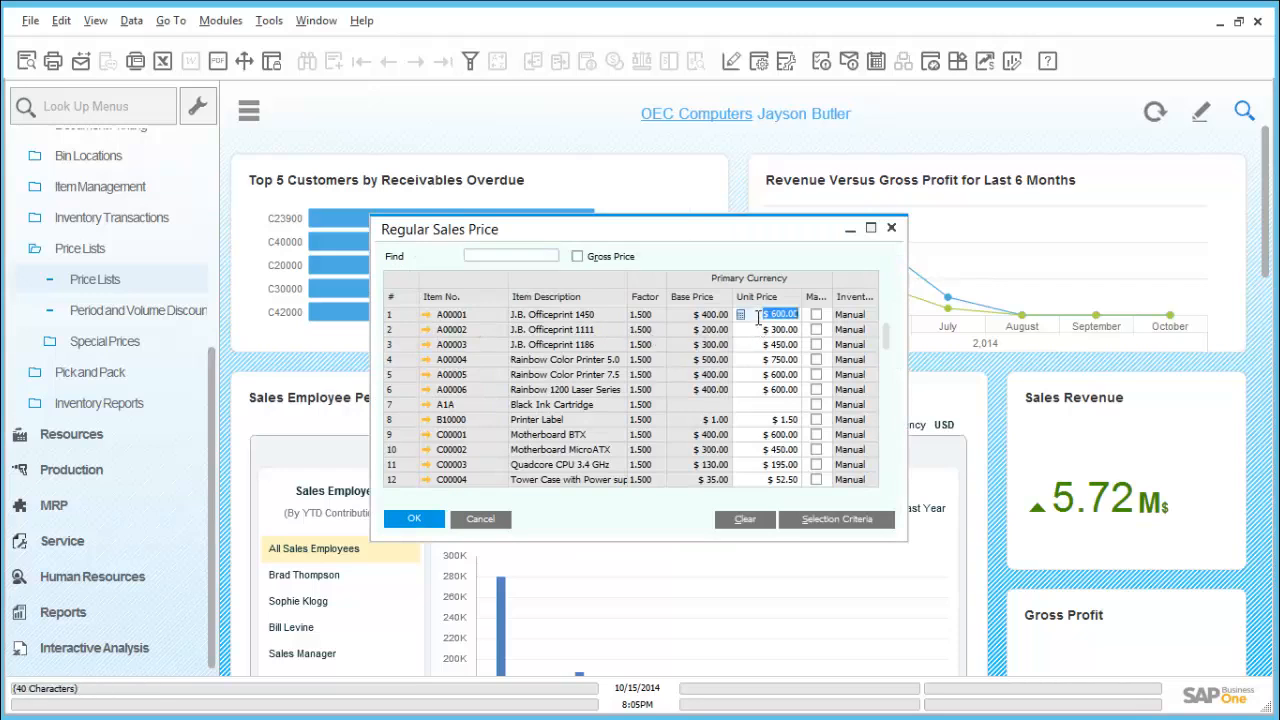
{"action": "left_click", "coordinate": [782, 359]}
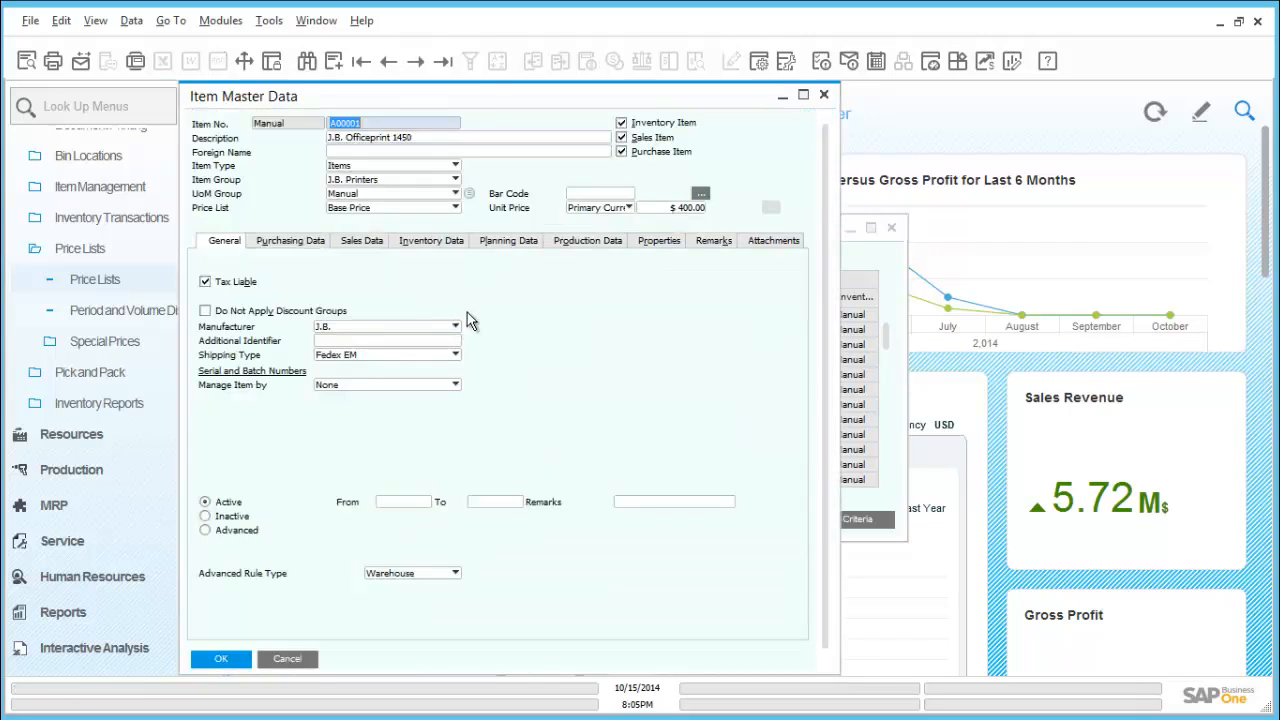
{"action": "left_click", "coordinate": [698, 209]}
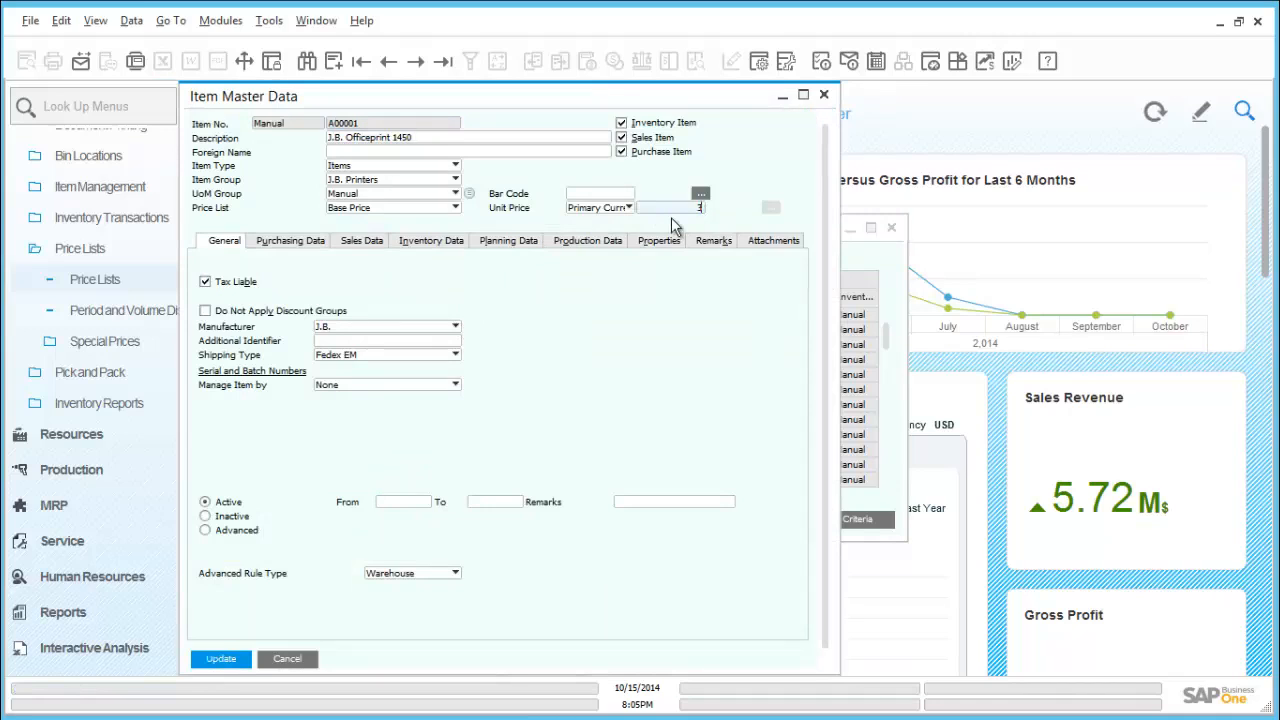
{"action": "key", "text": "Tab"}
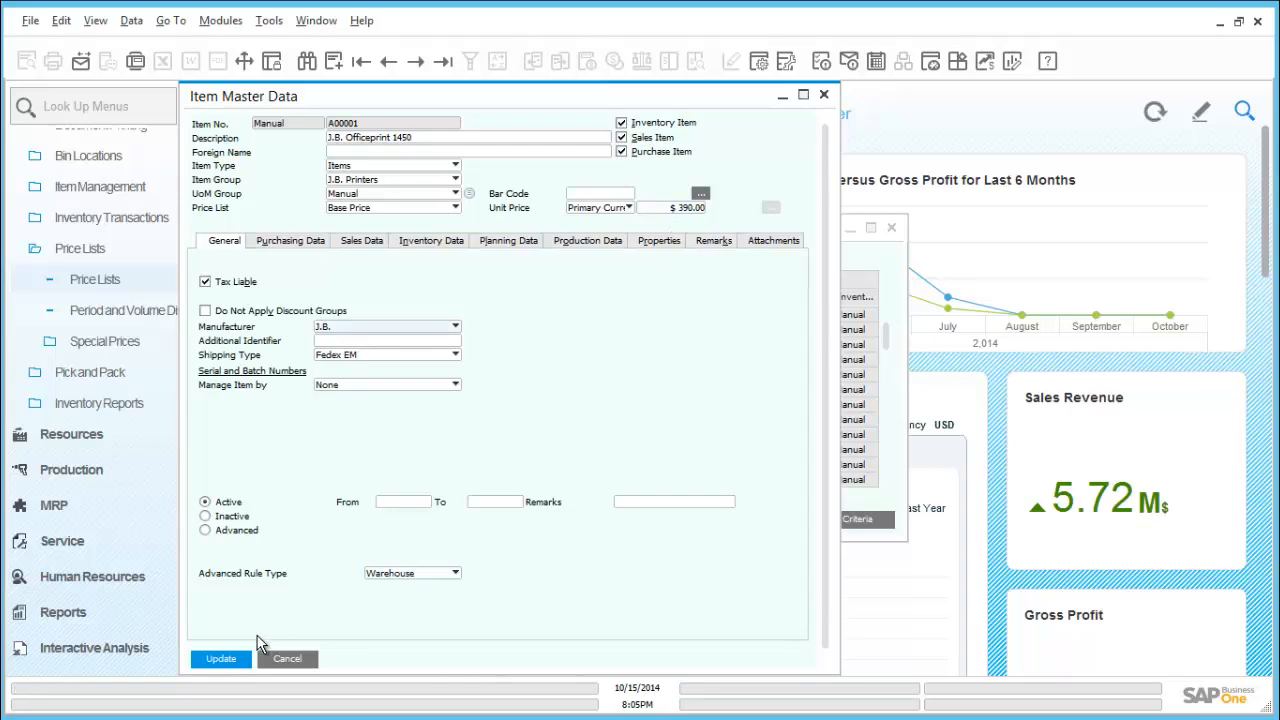
{"action": "left_click", "coordinate": [228, 672]}
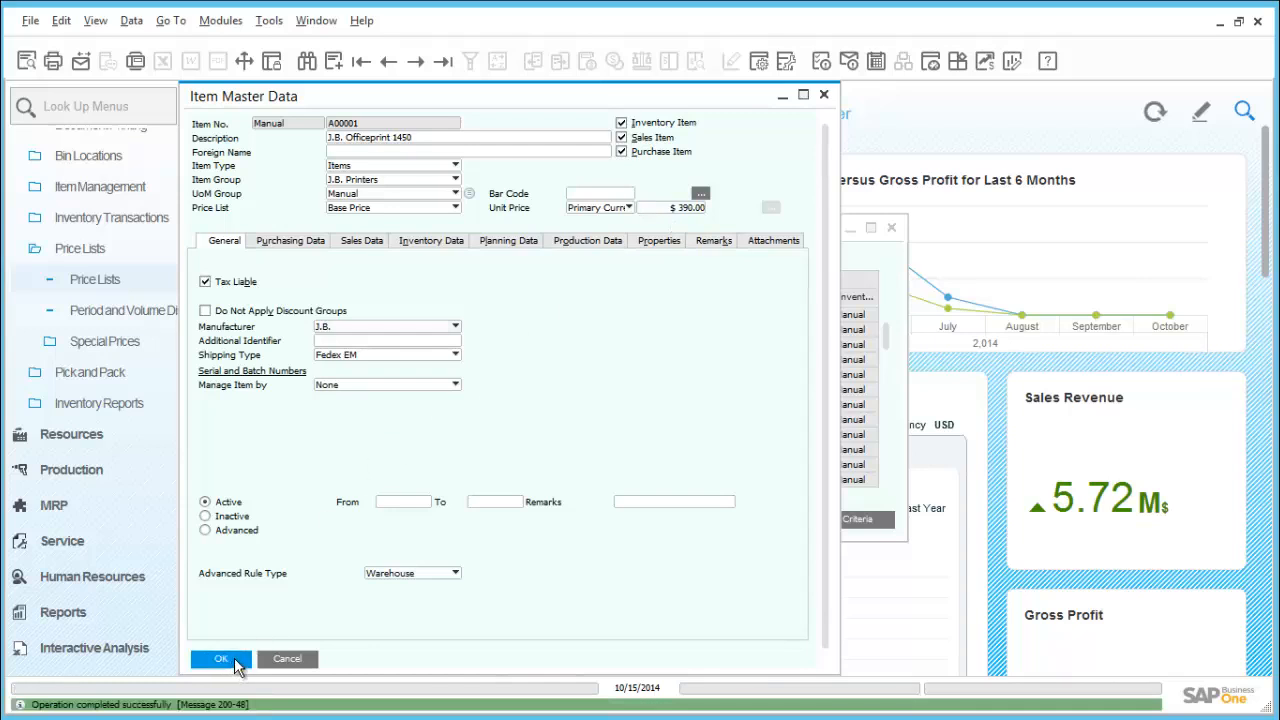
{"action": "left_click", "coordinate": [237, 667]}
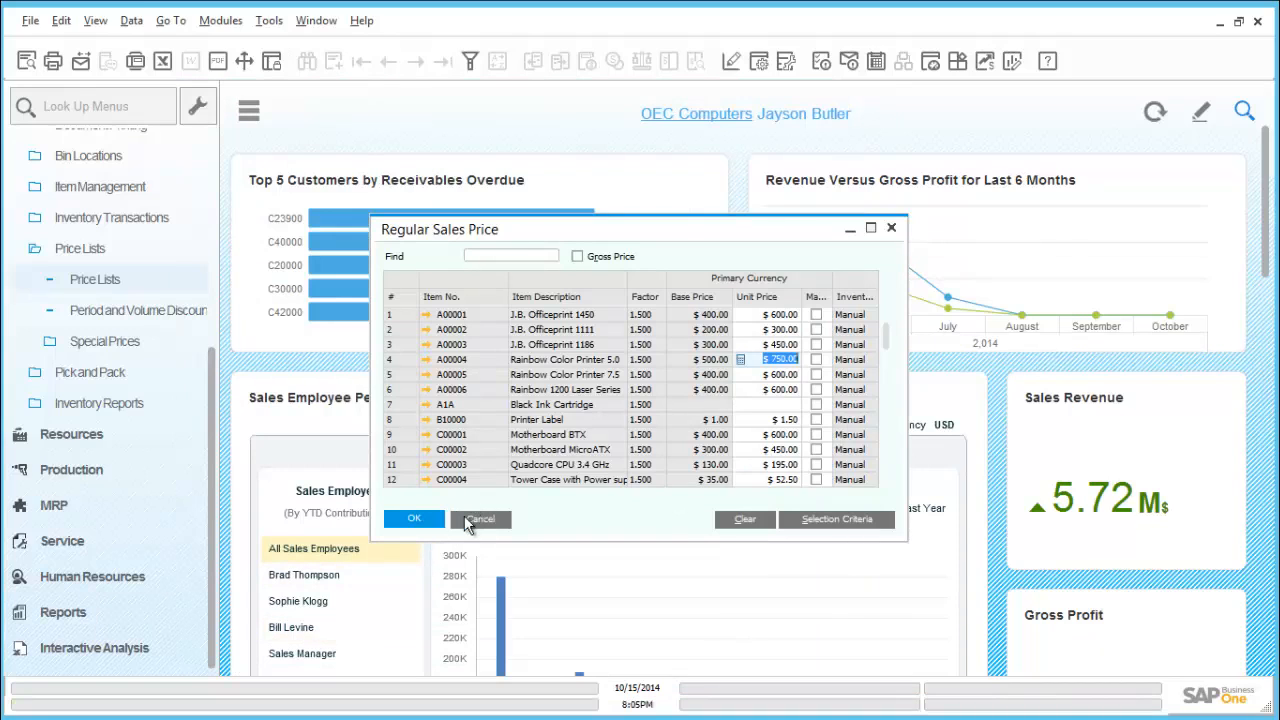
Reopen the Regular Sales Price list to check the price of A00001, and close the price list windows.
{"action": "left_click", "coordinate": [467, 522]}
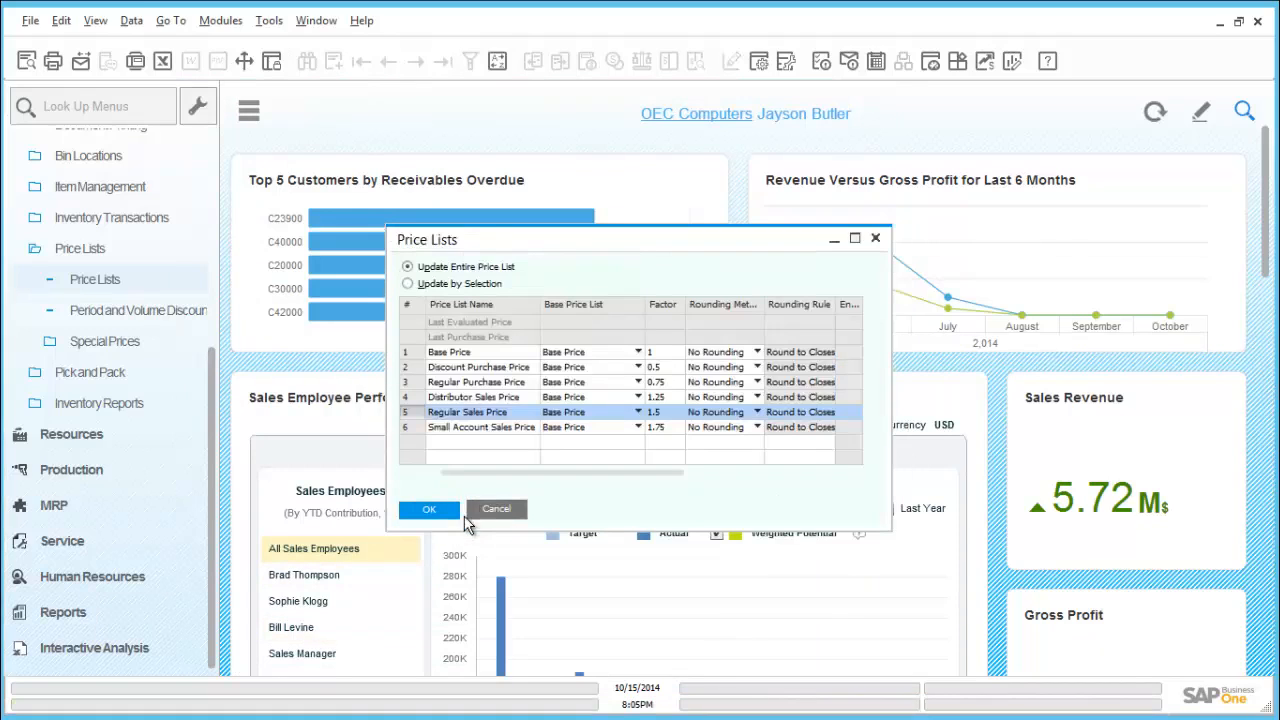
{"action": "double_click", "coordinate": [411, 413]}
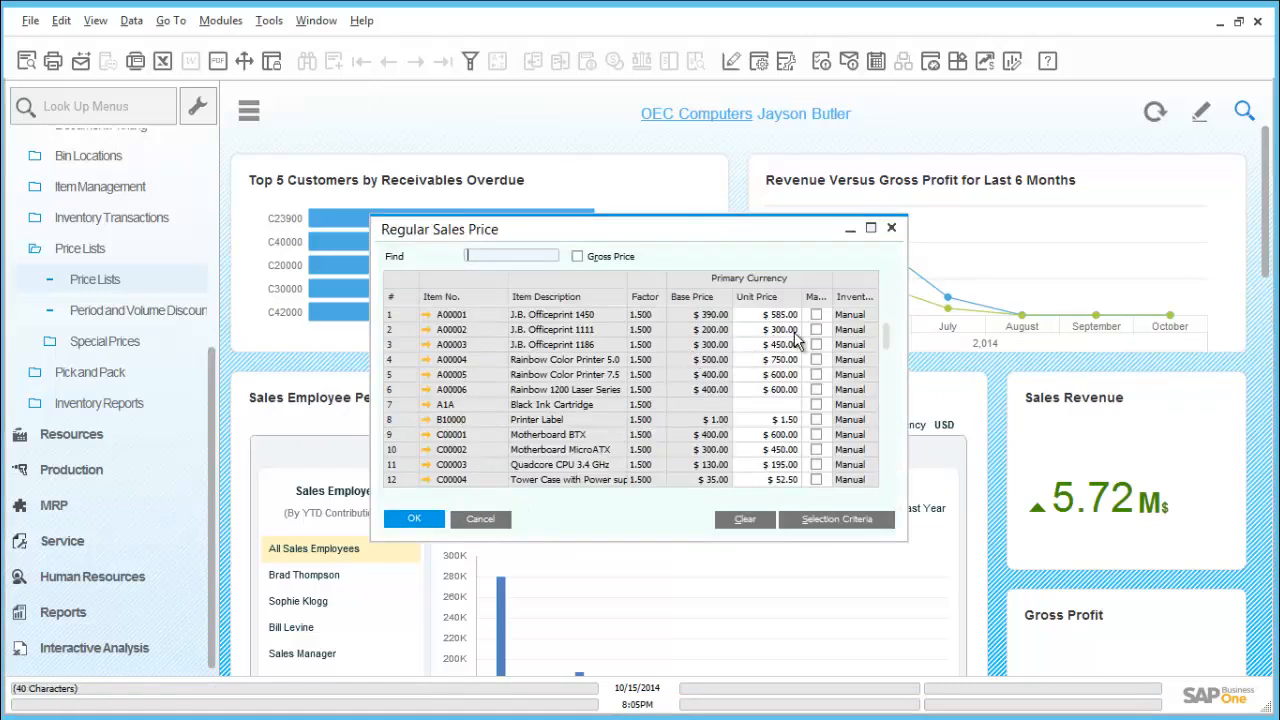
{"action": "left_click", "coordinate": [418, 518]}
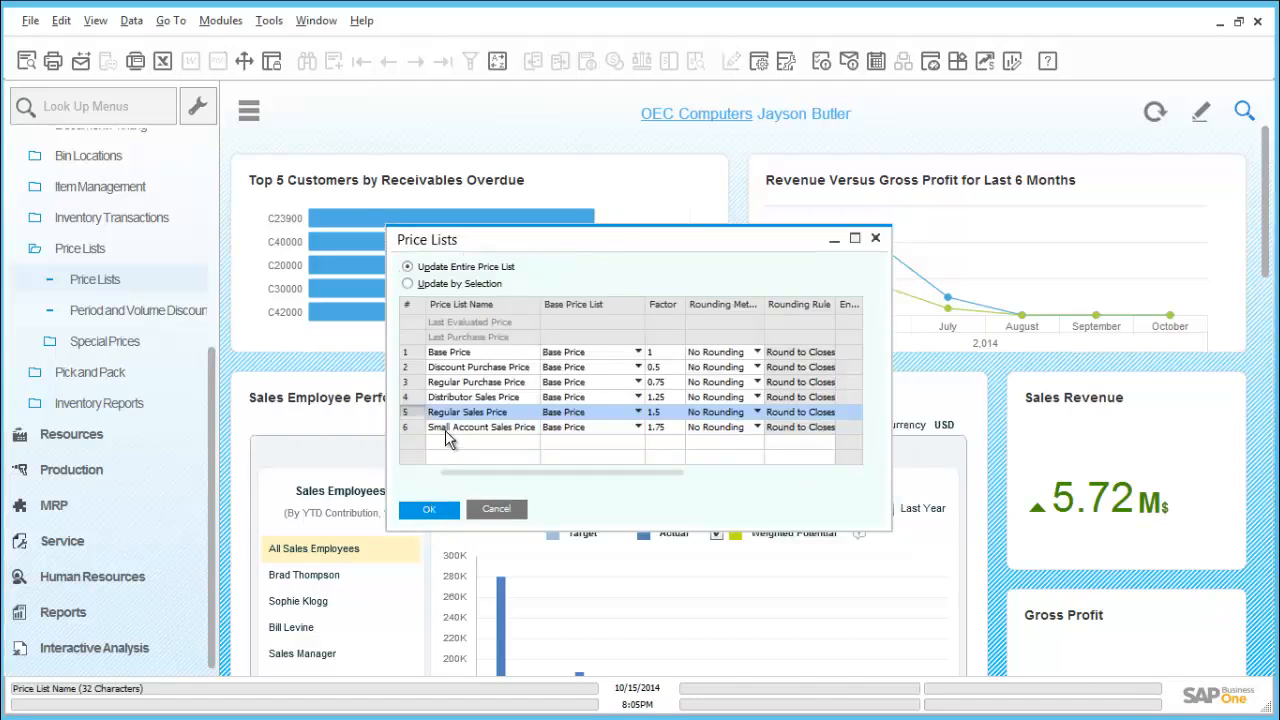
{"action": "left_click", "coordinate": [495, 510]}
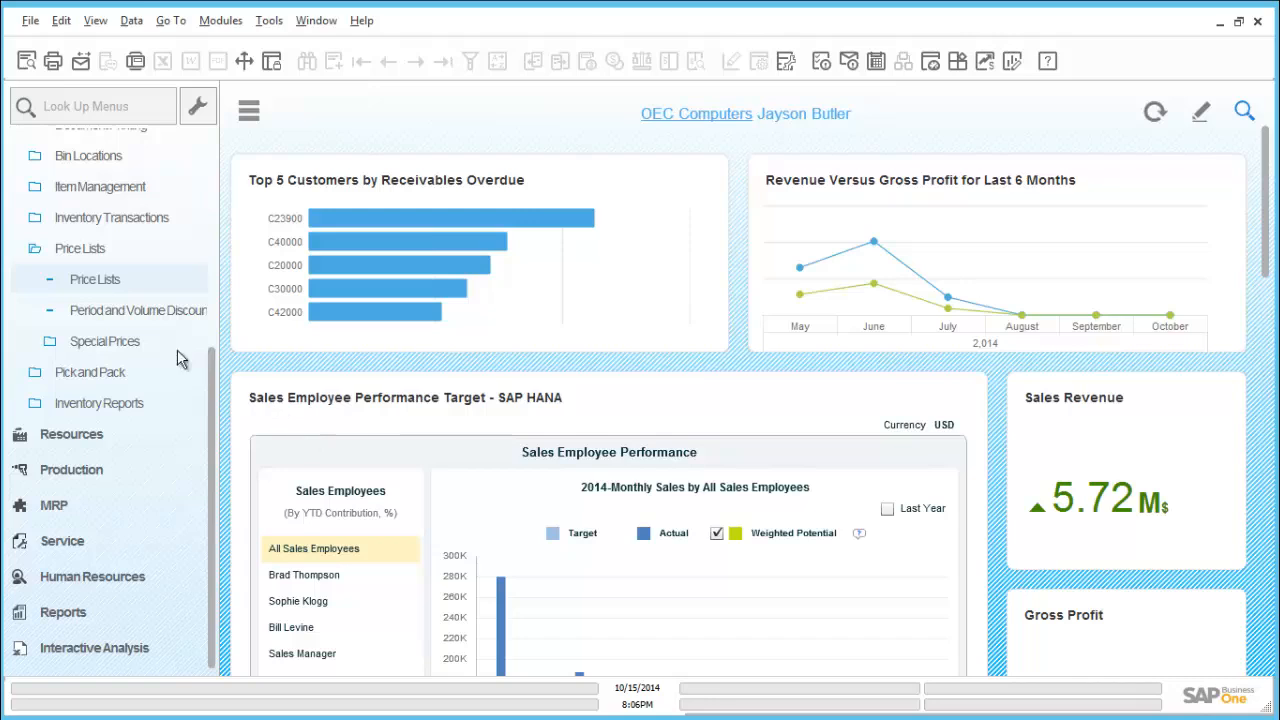
Start a period and volume discount for the Regular Sales Price list and enter item A00006 on its first line.
{"action": "left_click", "coordinate": [121, 311]}
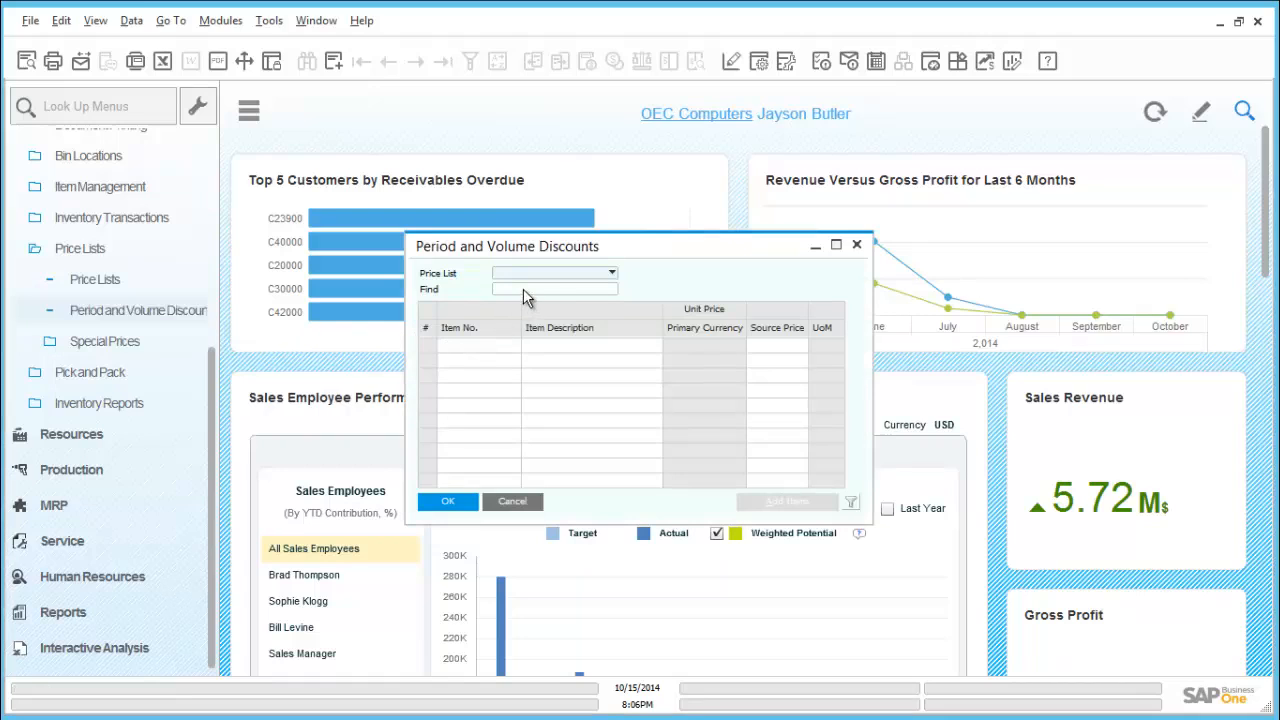
{"action": "left_click", "coordinate": [555, 281]}
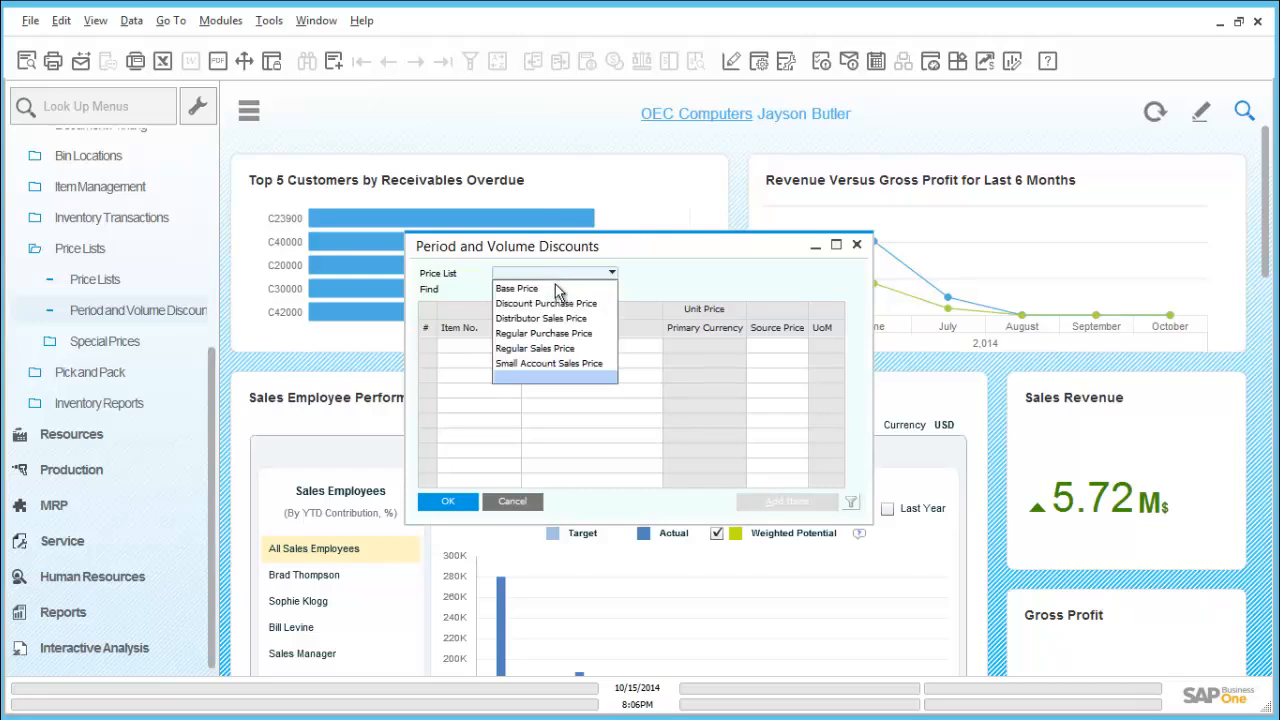
{"action": "left_click", "coordinate": [551, 349]}
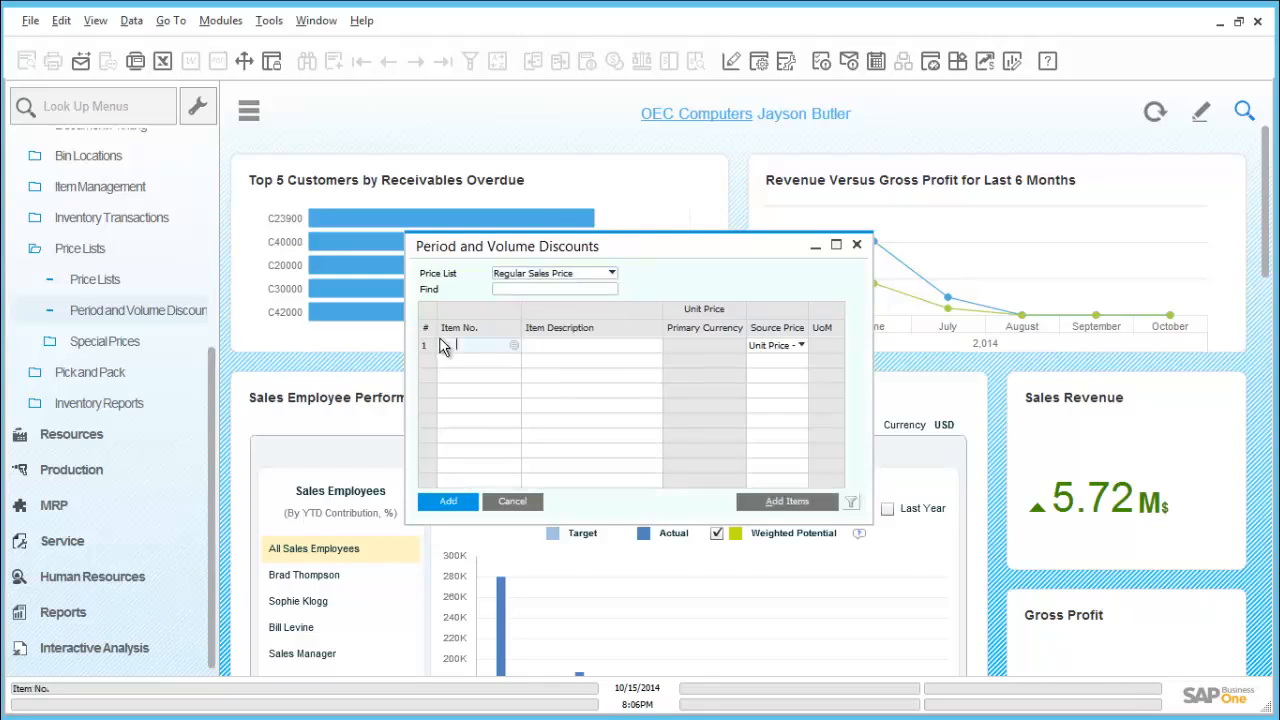
{"action": "type", "text": "a0009"}
{"action": "key", "text": "Tab"}
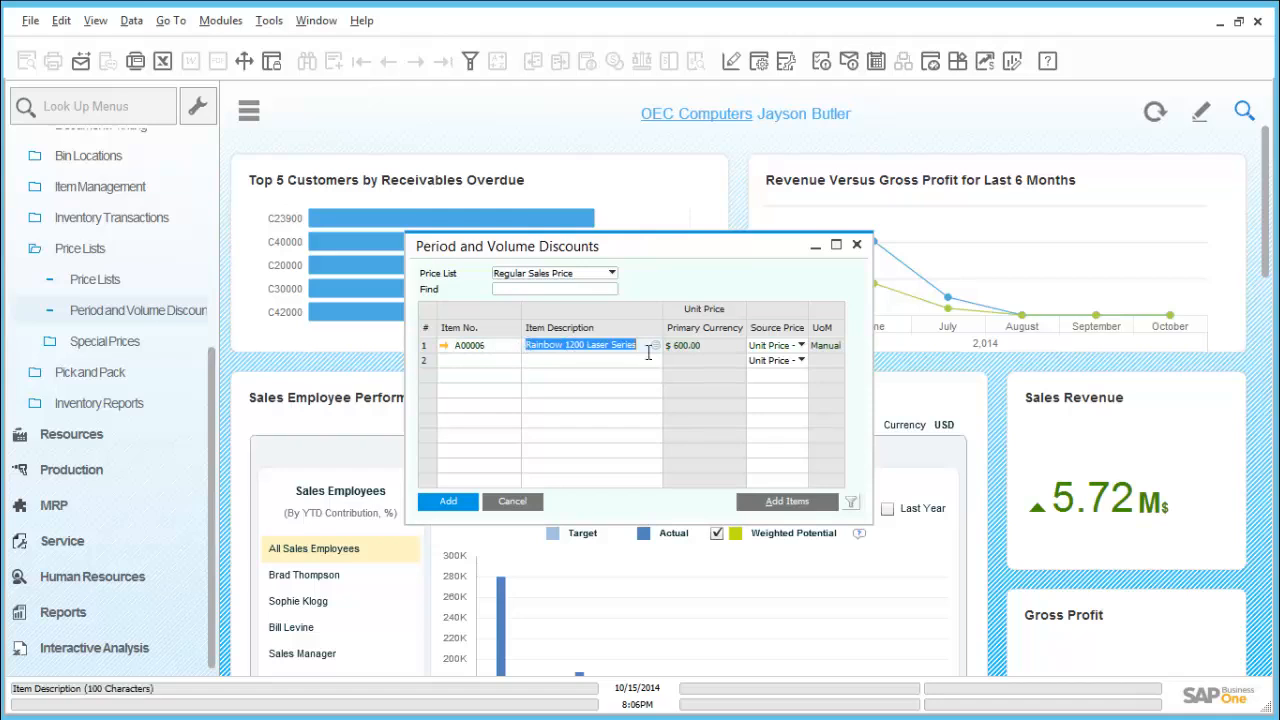
Give A00006 a 20% period discount valid to 10/31/2014.
{"action": "double_click", "coordinate": [428, 346]}
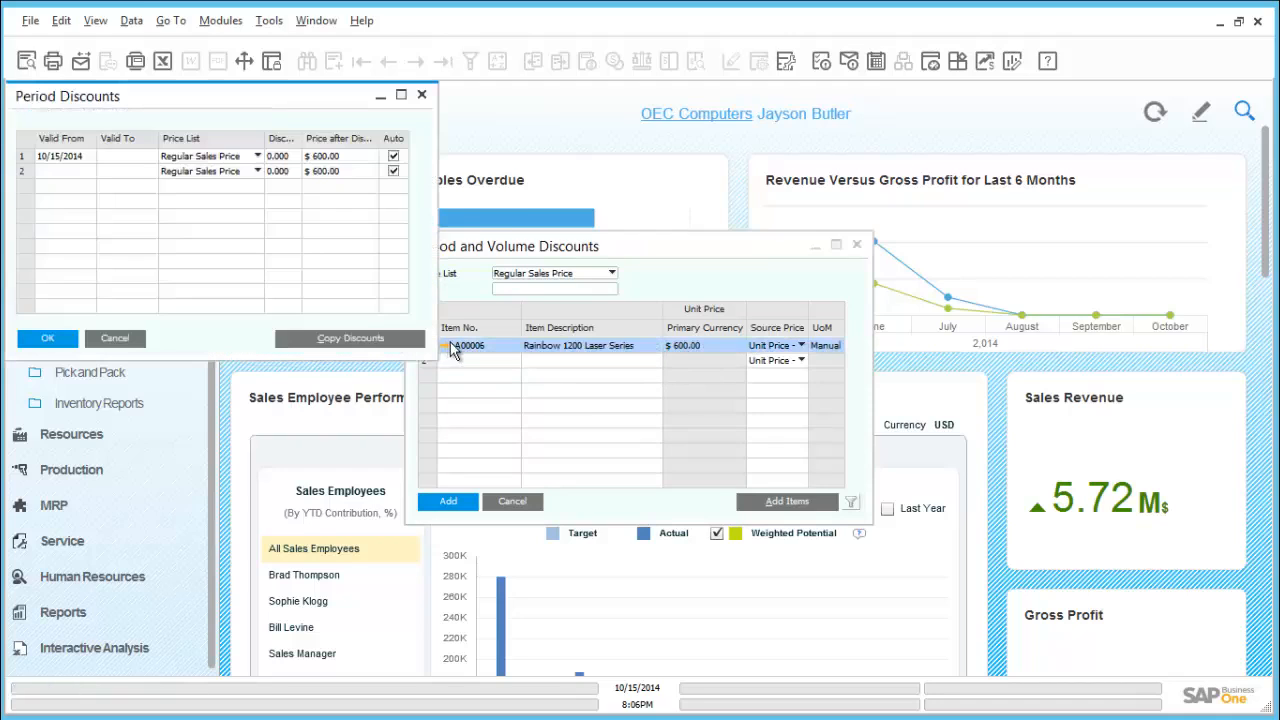
{"action": "left_click", "coordinate": [120, 160]}
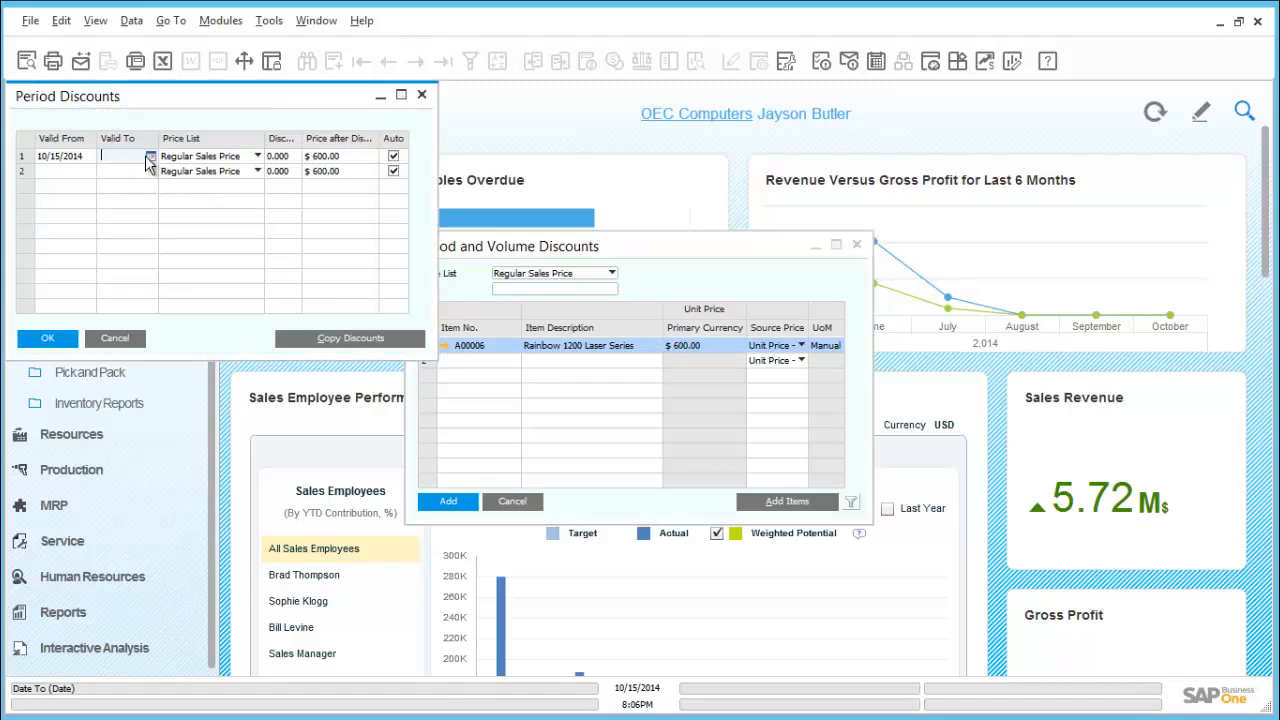
{"action": "type", "text": "10"}
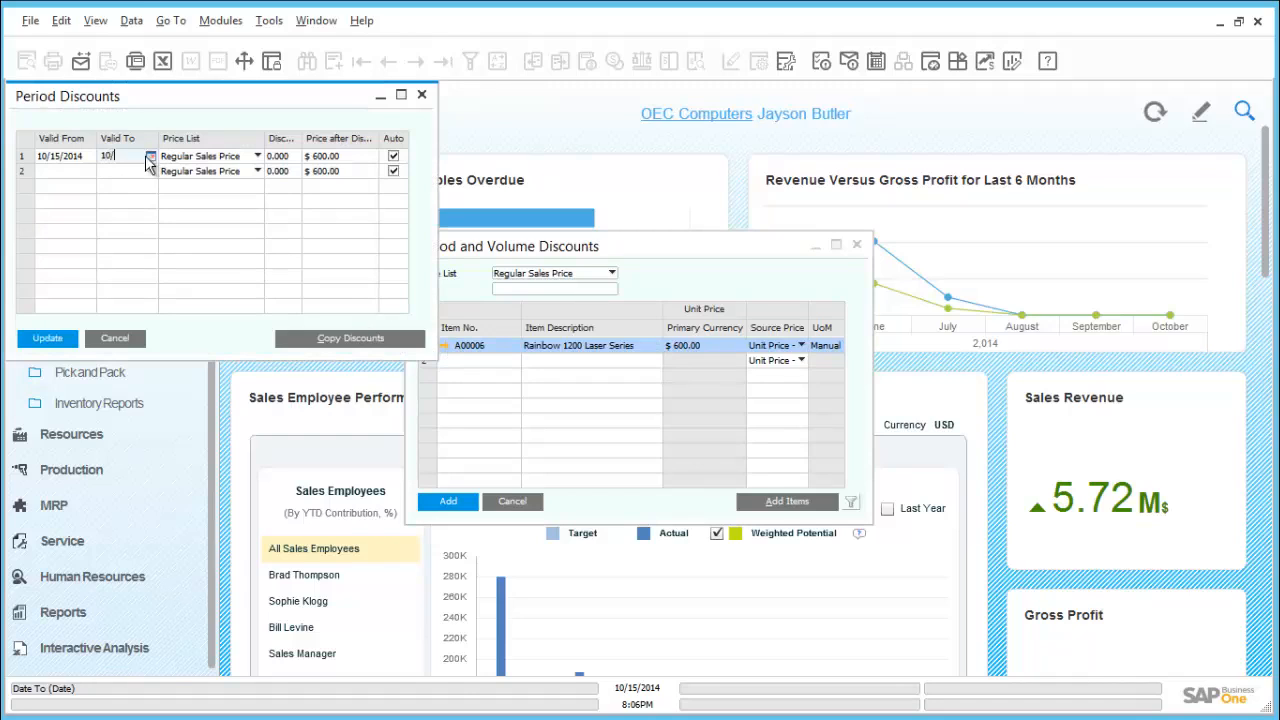
{"action": "type", "text": "/31/2014"}
{"action": "key", "text": "Tab"}
{"action": "key", "text": "Tab"}
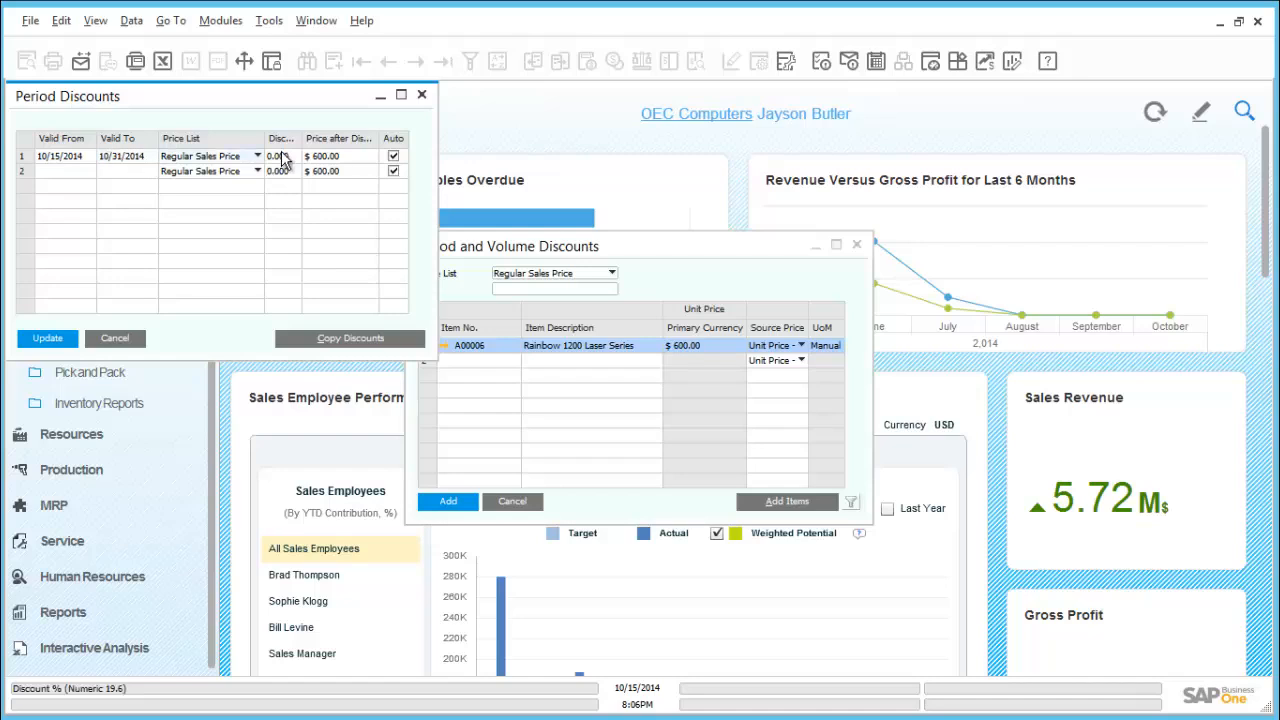
{"action": "type", "text": "20"}
{"action": "key", "text": "Tab"}
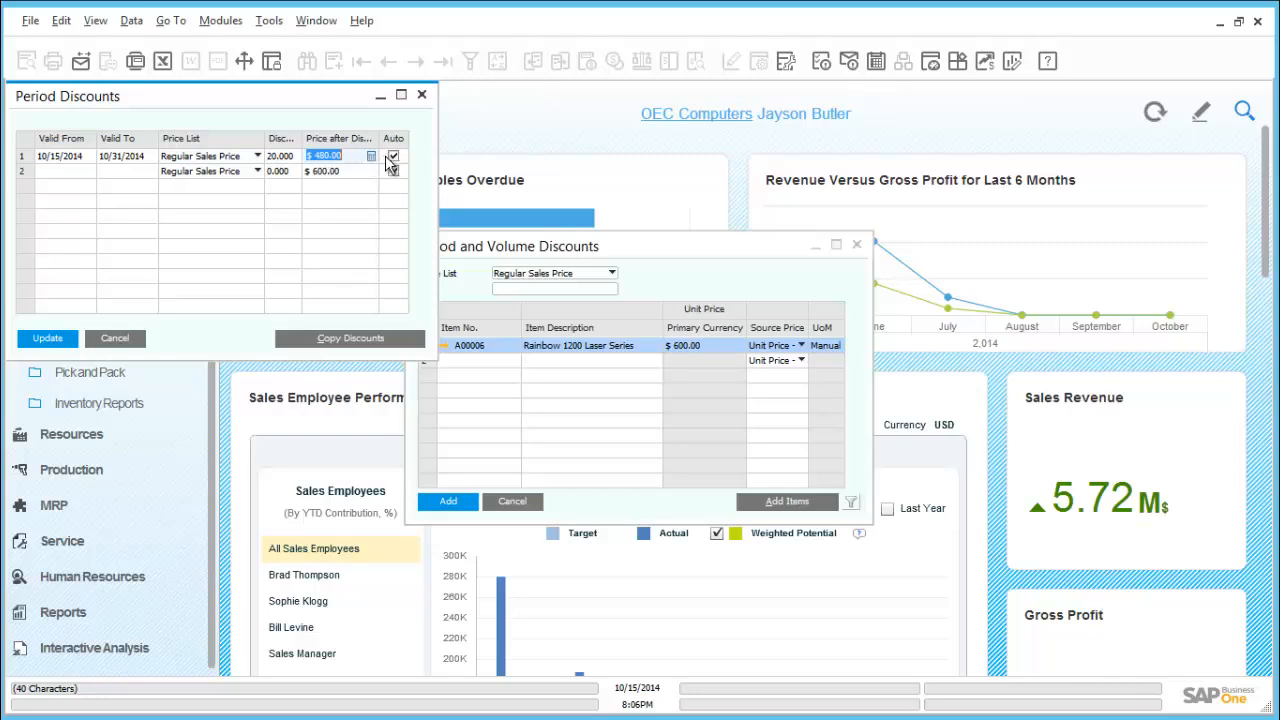
Open the volume discounts for the 20% period line and set a 50% discount for a quantity of 100.
{"action": "left_click", "coordinate": [21, 158]}
{"action": "double_click", "coordinate": [21, 160]}
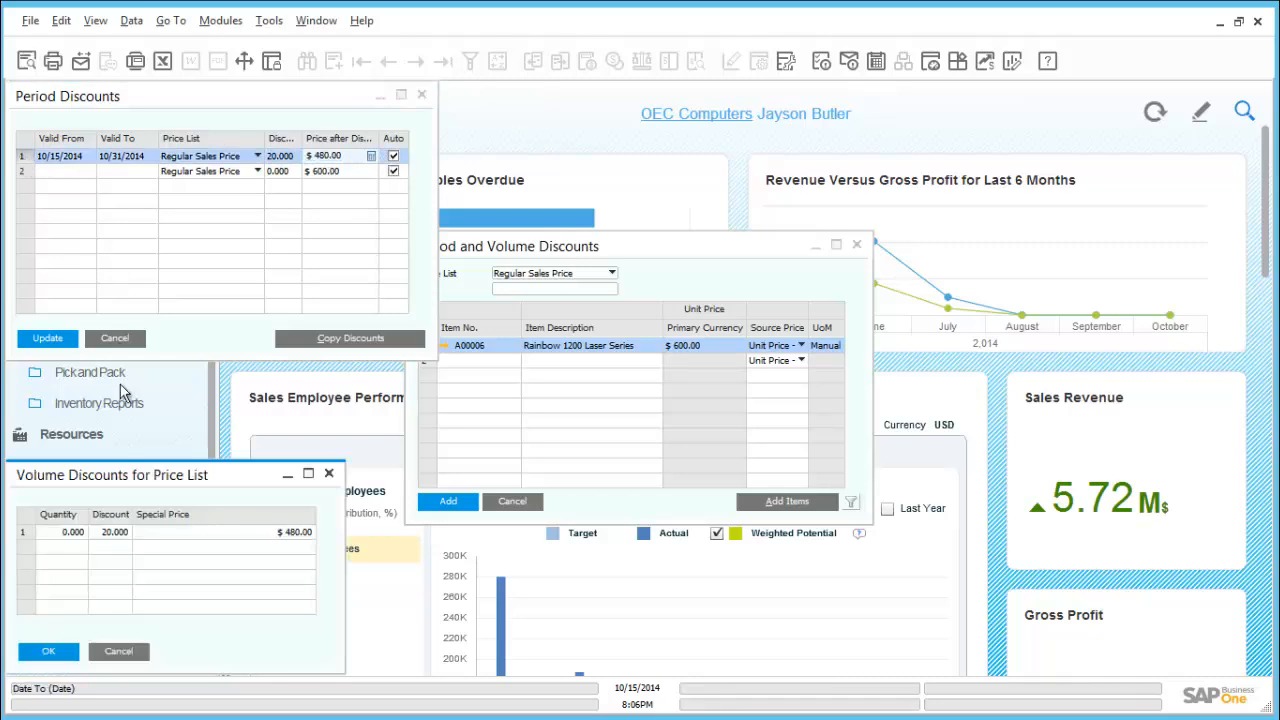
{"action": "left_click_drag", "start_coordinate": [130, 483], "coordinate": [203, 338]}
{"action": "left_click", "coordinate": [150, 395]}
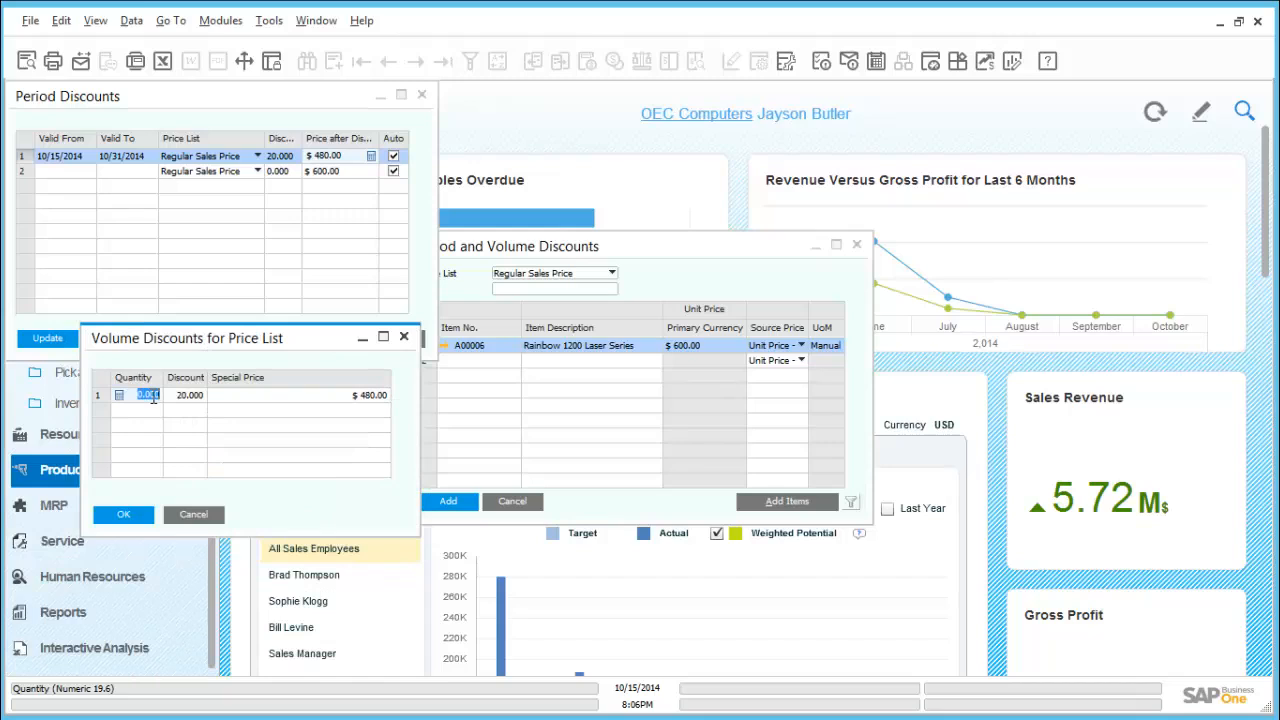
{"action": "type", "text": "100"}
{"action": "key", "text": "Tab"}
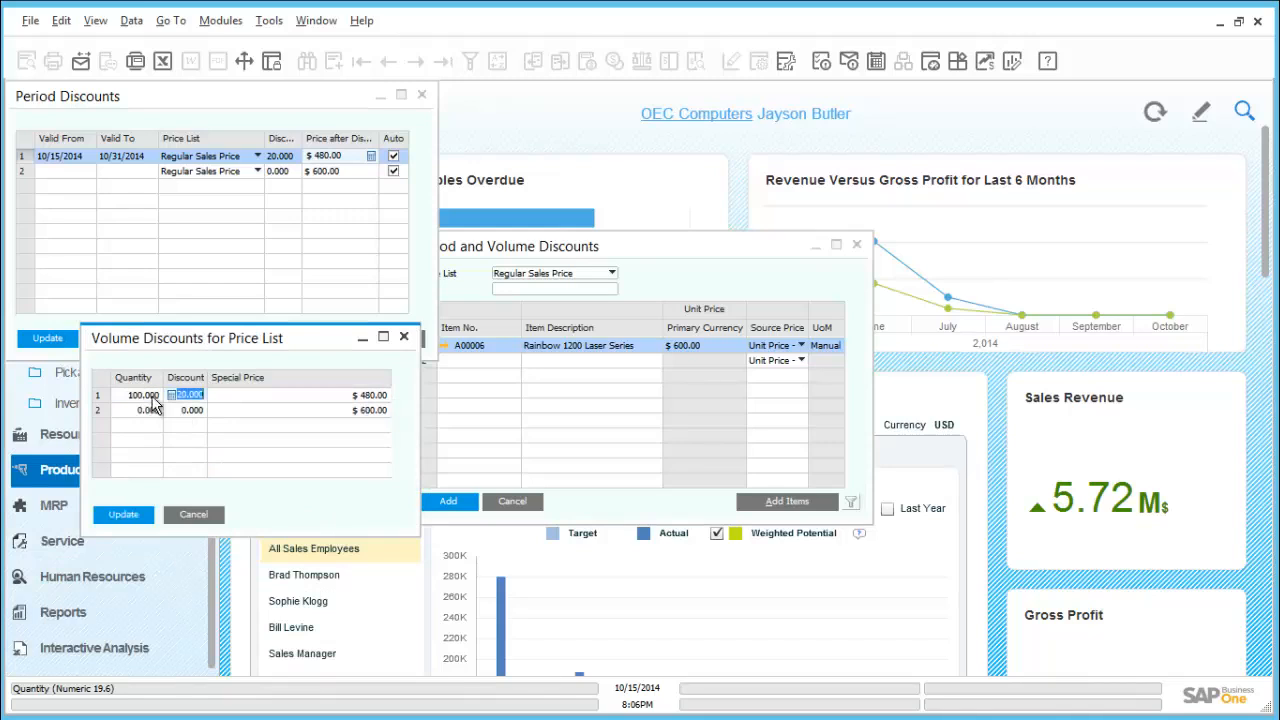
{"action": "type", "text": "10"}
{"action": "key", "text": "Tab"}
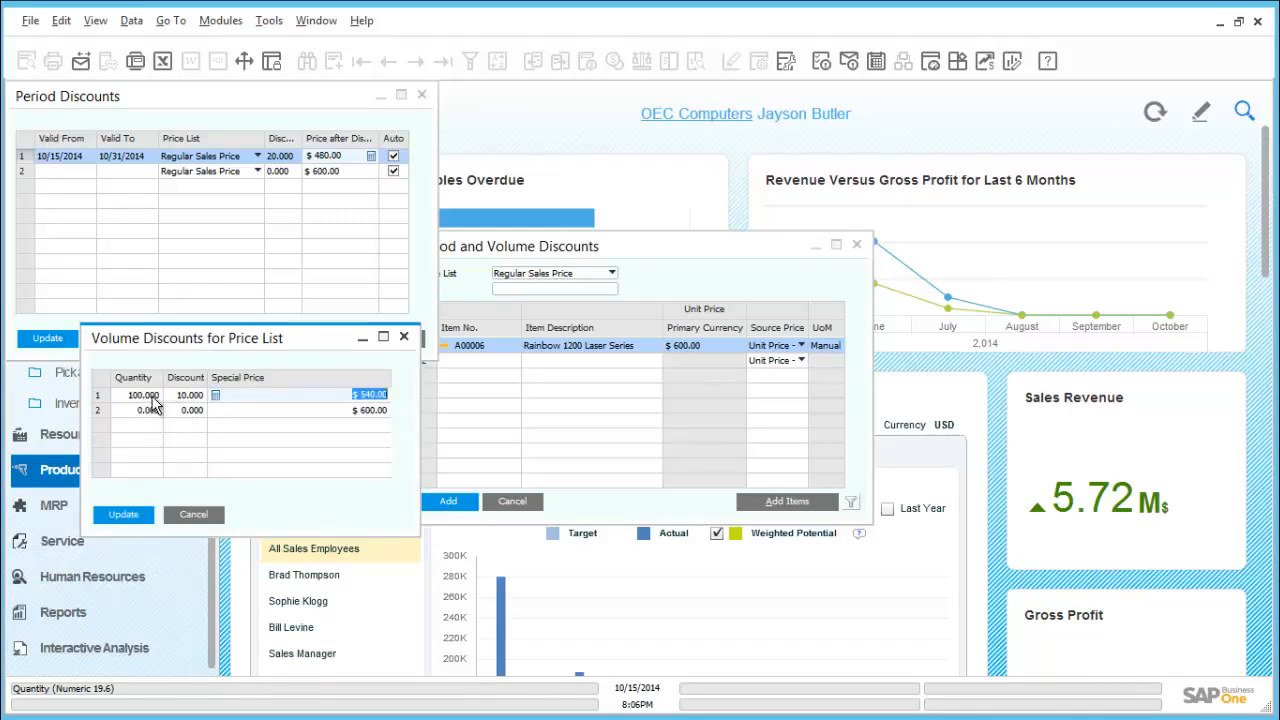
{"action": "key", "text": "shift+Tab"}
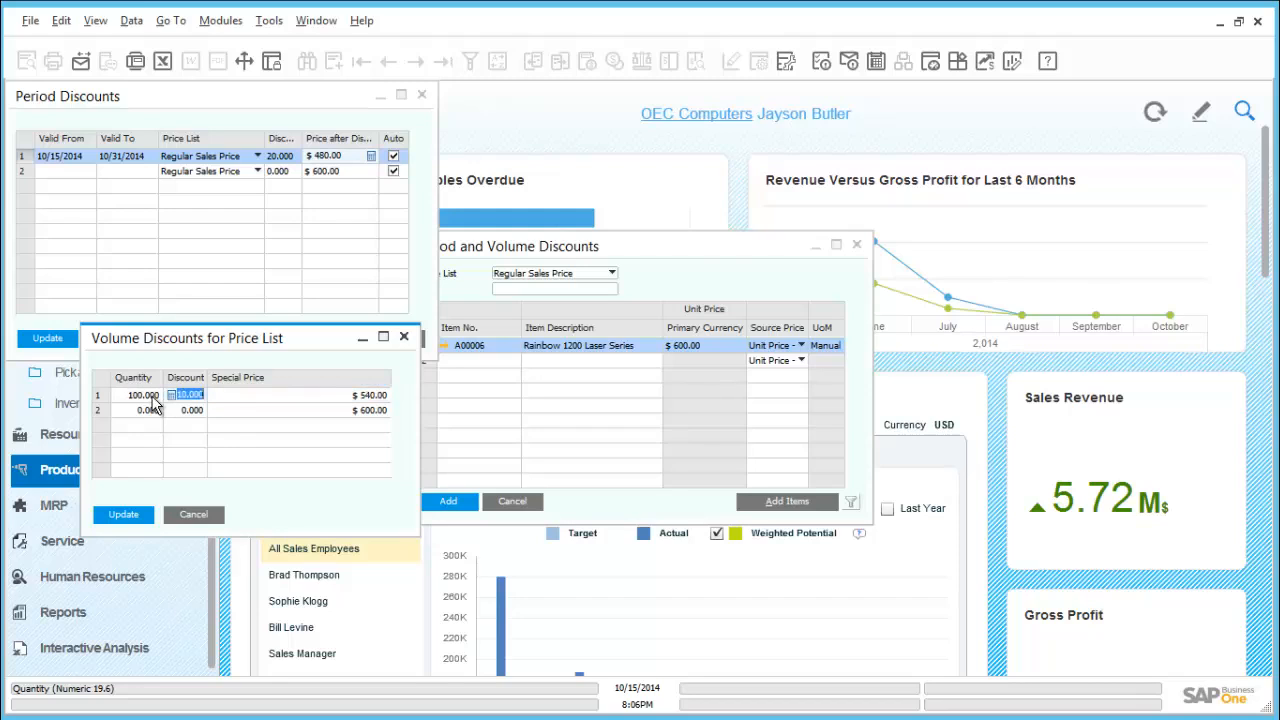
{"action": "type", "text": "50"}
{"action": "key", "text": "Tab"}
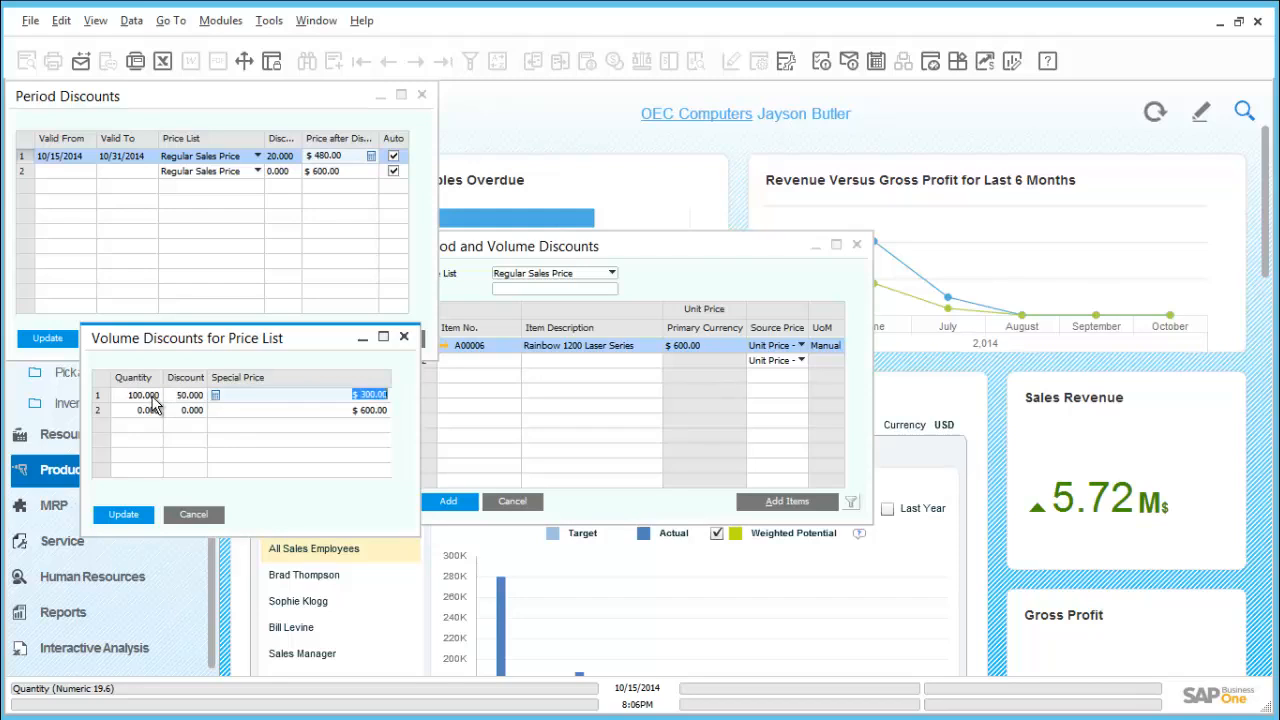
Add a second volume discount level of 55% for a quantity of 500.
{"action": "key", "text": "Tab"}
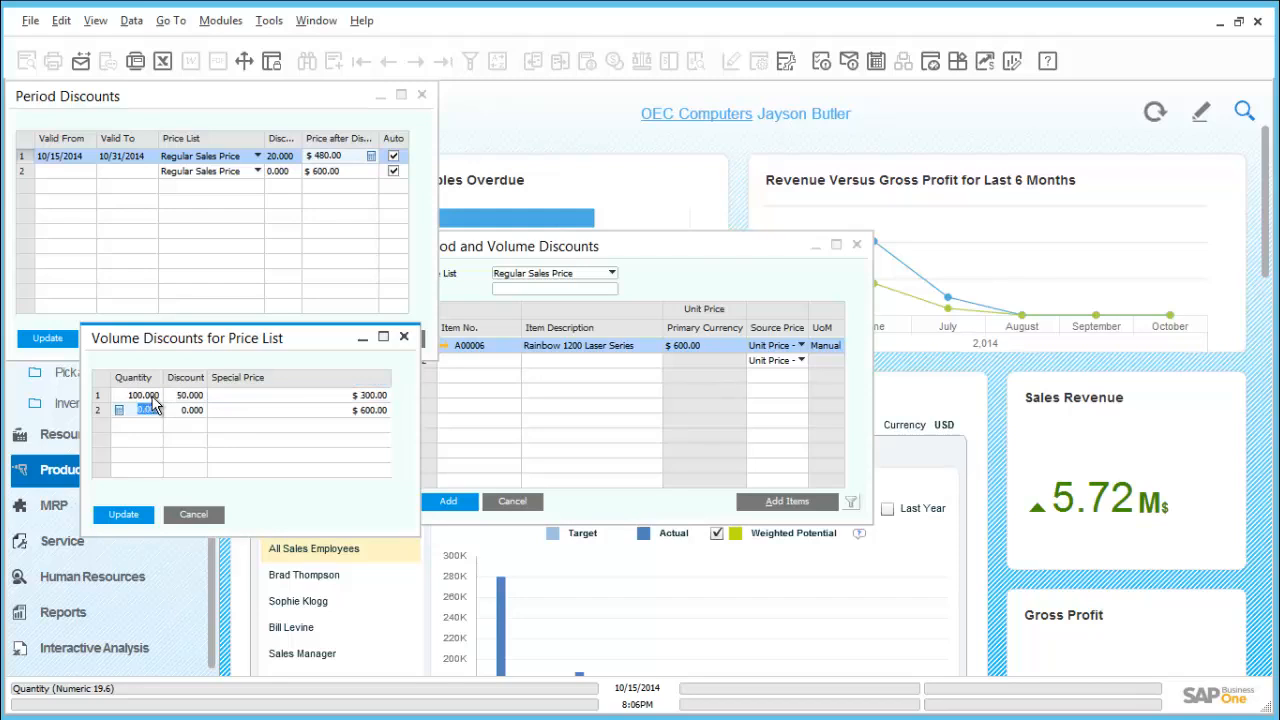
{"action": "key", "text": "BackSpace"}
{"action": "type", "text": "500"}
{"action": "key", "text": "Tab"}
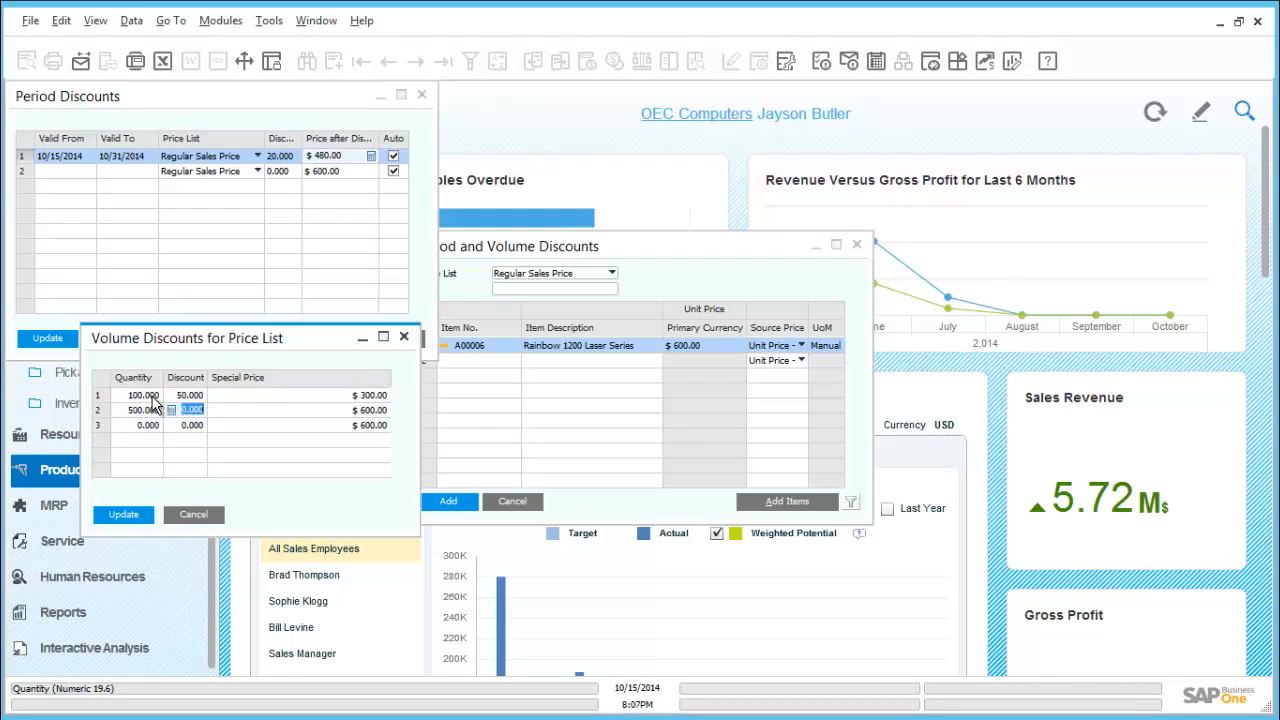
{"action": "type", "text": "55"}
{"action": "key", "text": "Tab"}
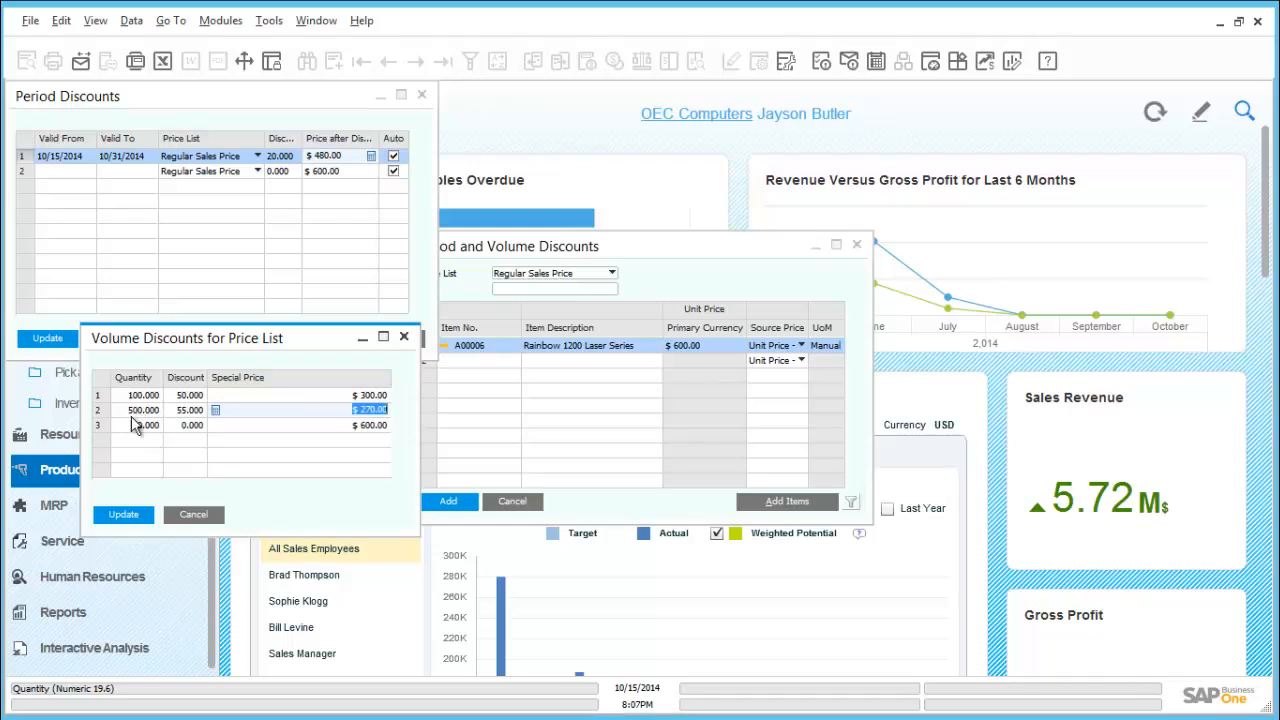
Add a third volume discount level of 60% for a quantity of 100,000 and update the volume discounts.
{"action": "left_click", "coordinate": [136, 426]}
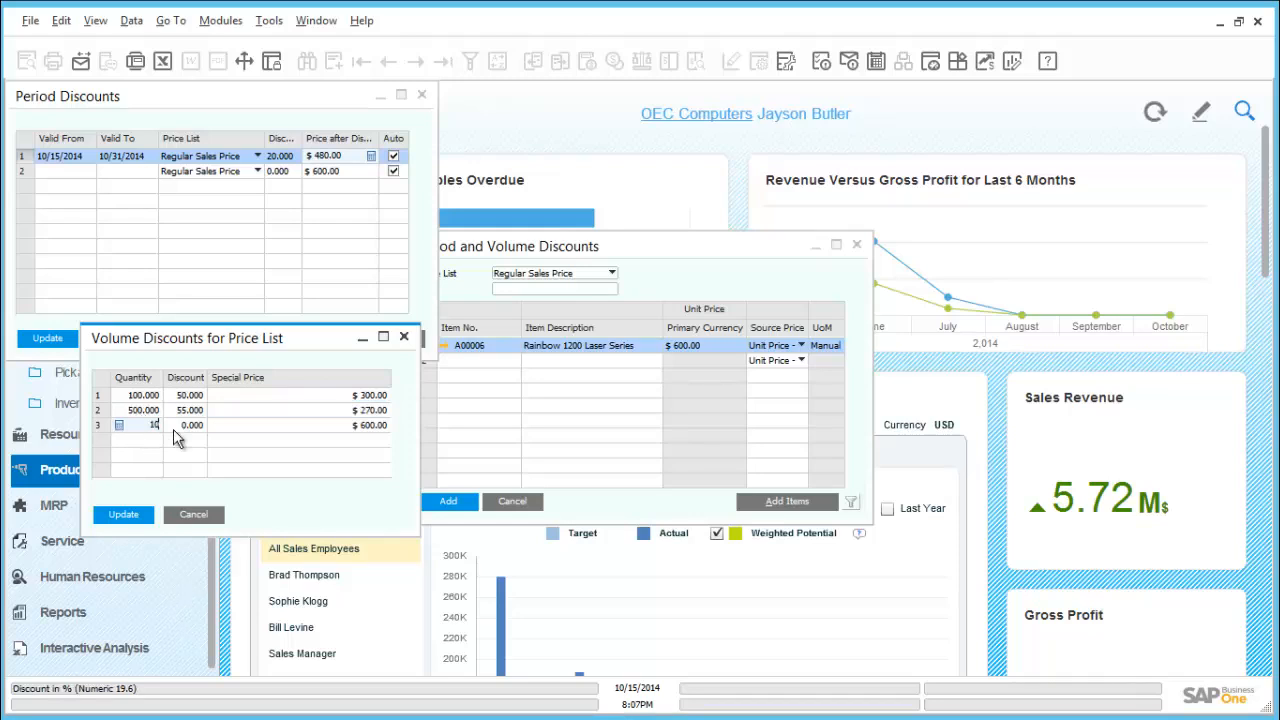
{"action": "type", "text": "100000"}
{"action": "key", "text": "Tab"}
{"action": "type", "text": "60"}
{"action": "key", "text": "Tab"}
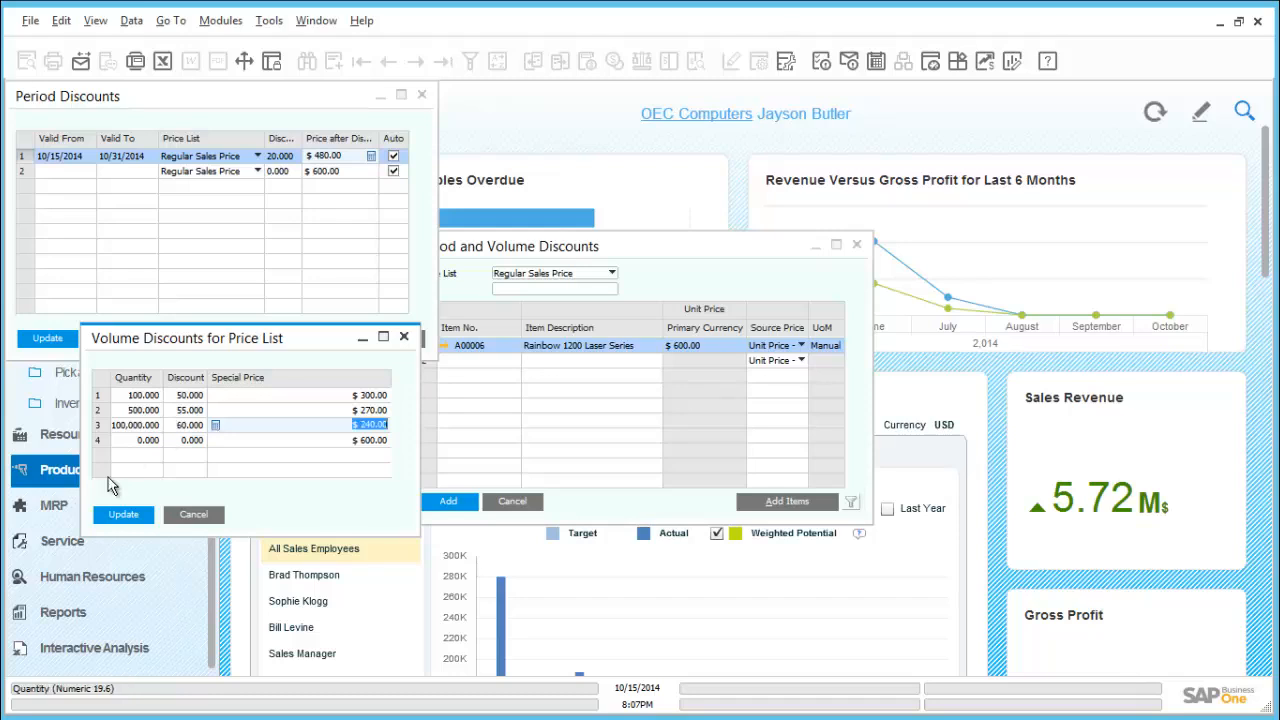
{"action": "left_click", "coordinate": [113, 520]}
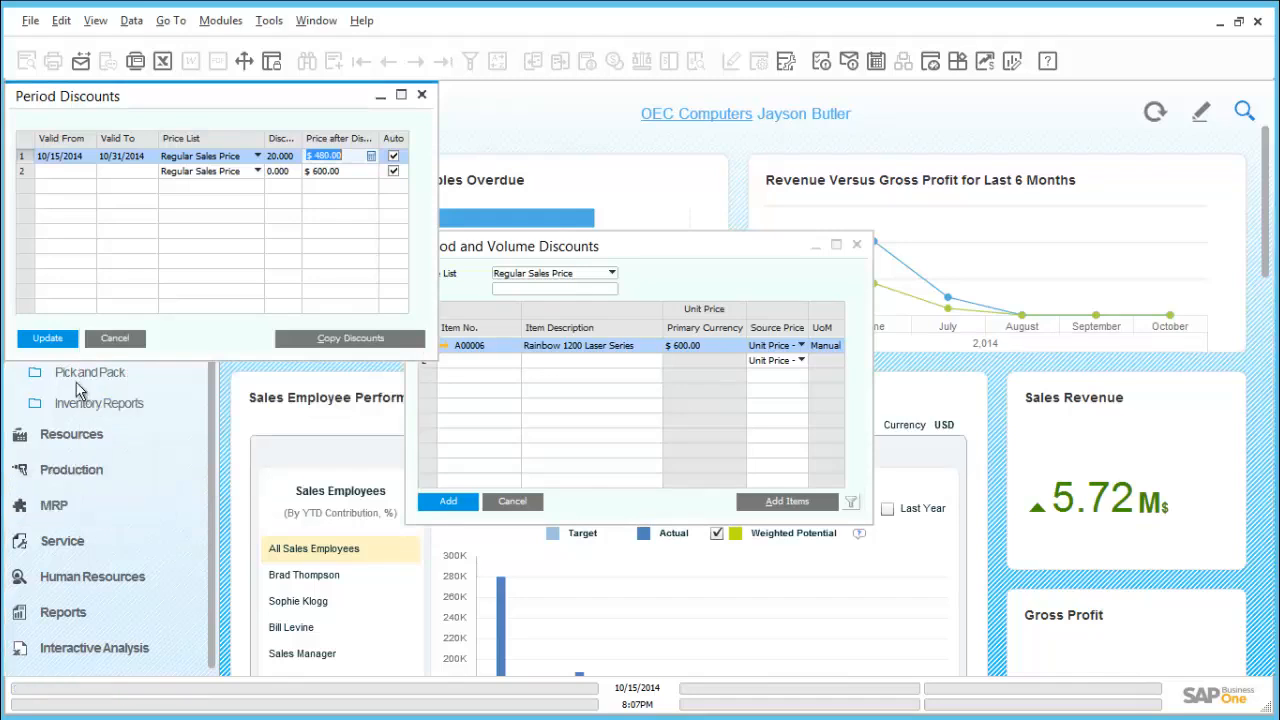
Update the period discounts for A00006, add the period and volume discount record, and close its window.
{"action": "left_click", "coordinate": [57, 338]}
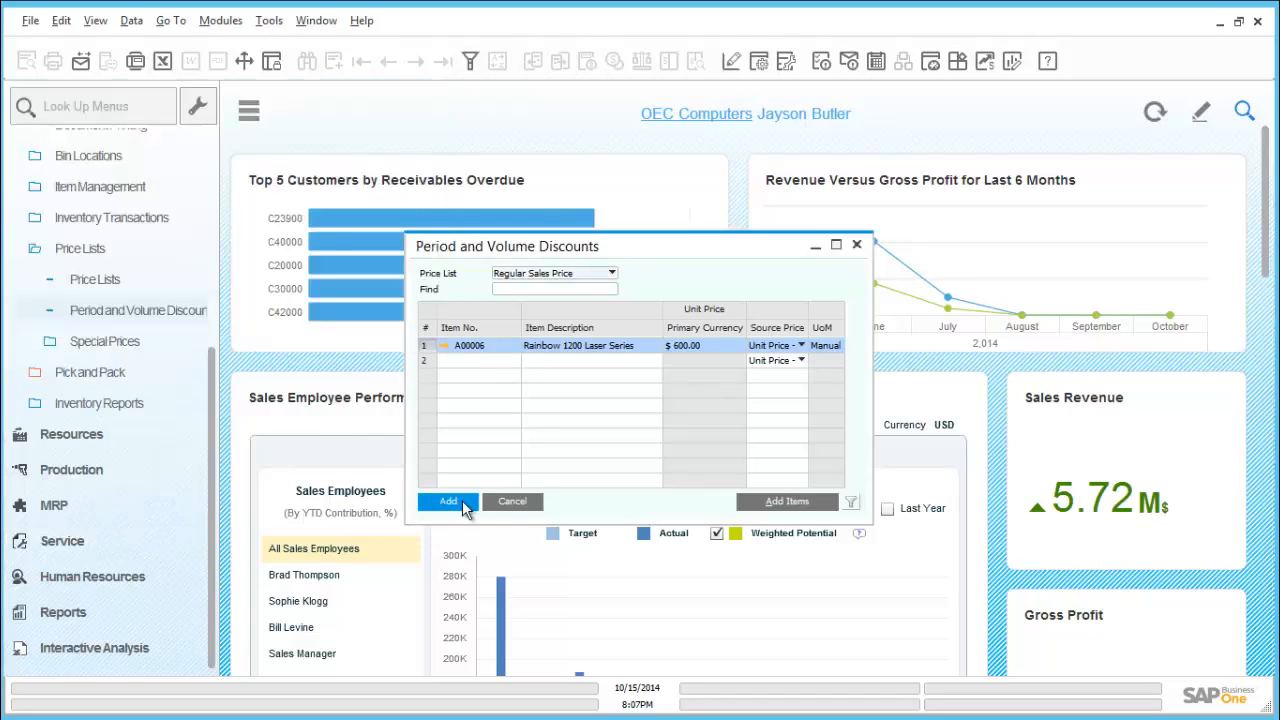
{"action": "left_click", "coordinate": [450, 501]}
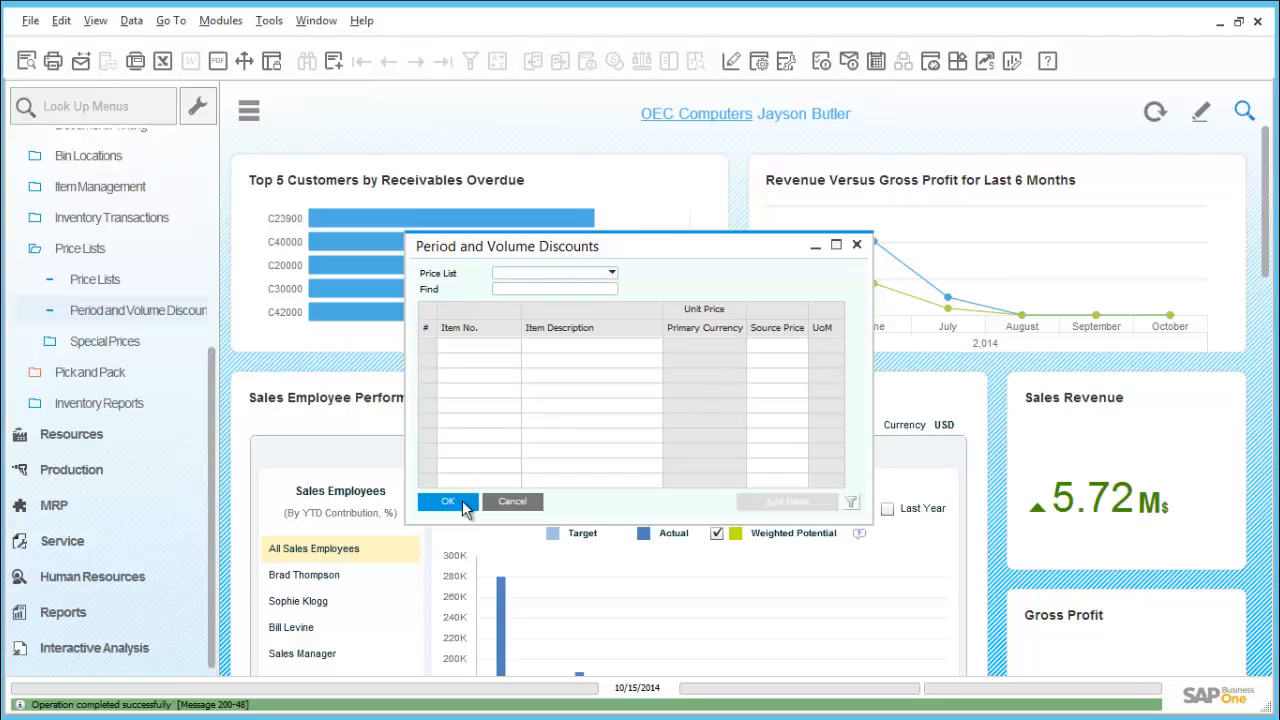
{"action": "left_click", "coordinate": [448, 501]}
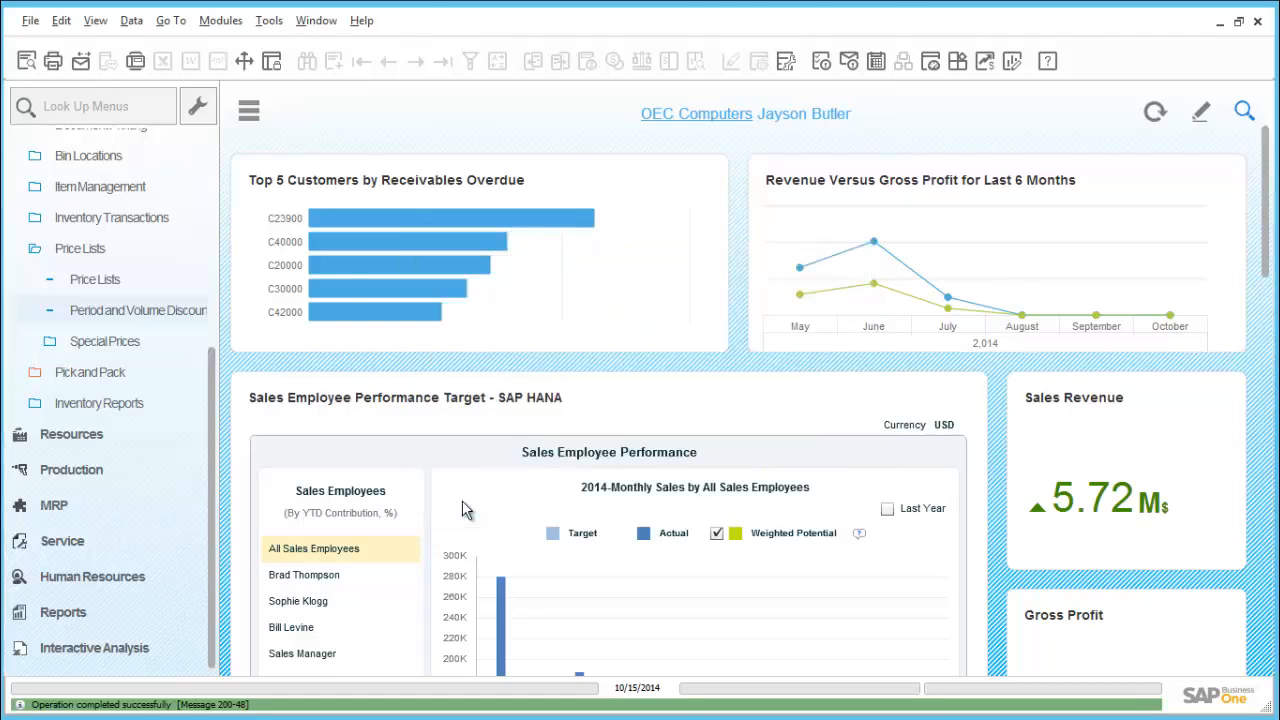